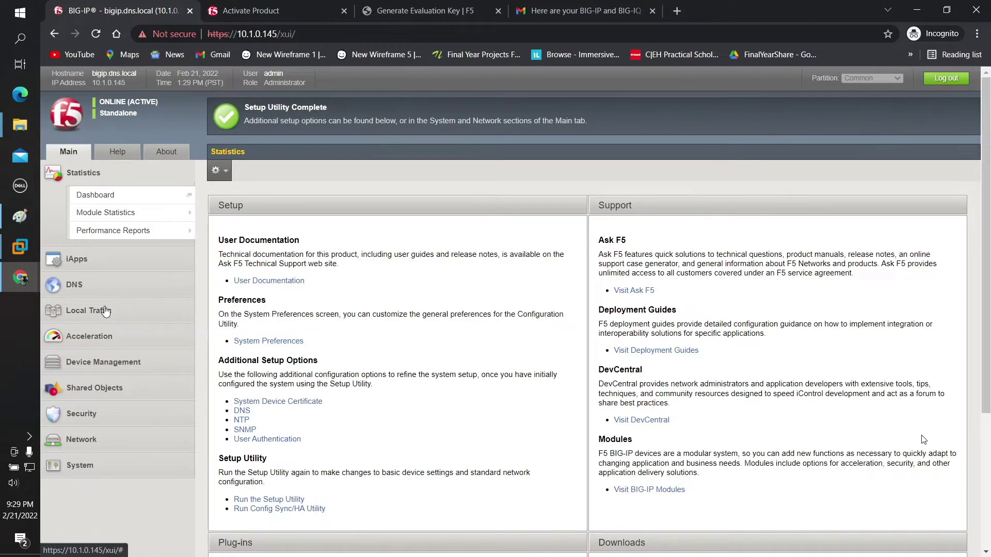
# Step: Expand Local Traffic and open the empty Nodes list in the BIG-IP Configuration Utility
pyautogui.click(125, 314)
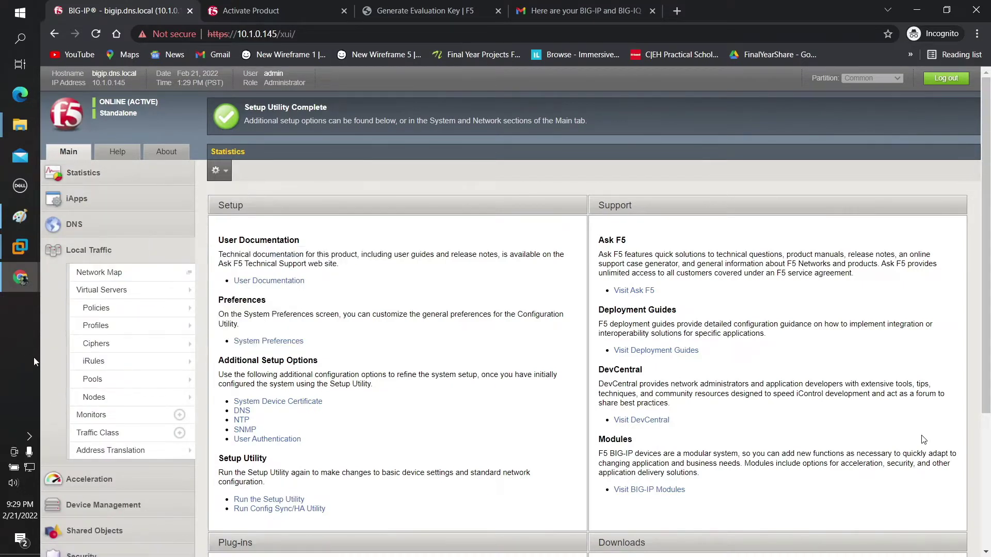
pyautogui.click(98, 395)
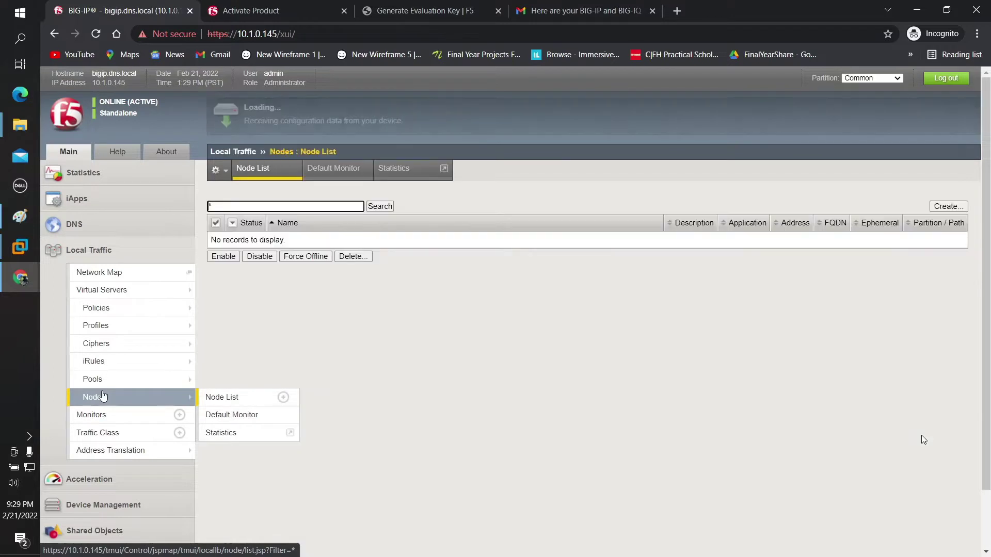
pyautogui.click(358, 333)
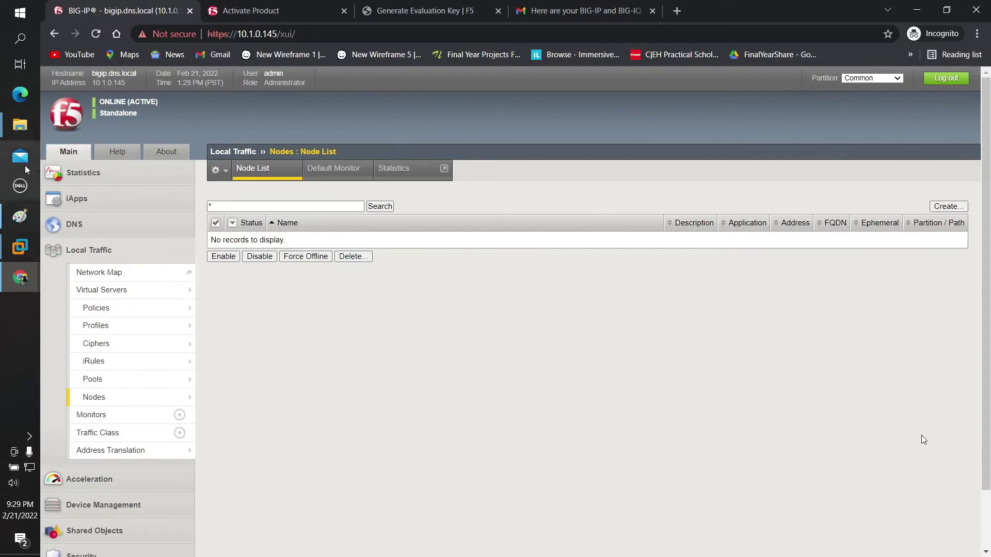
# Step: Bring the web server folder window forward and open the Green web servet folder
pyautogui.moveTo(17, 129)
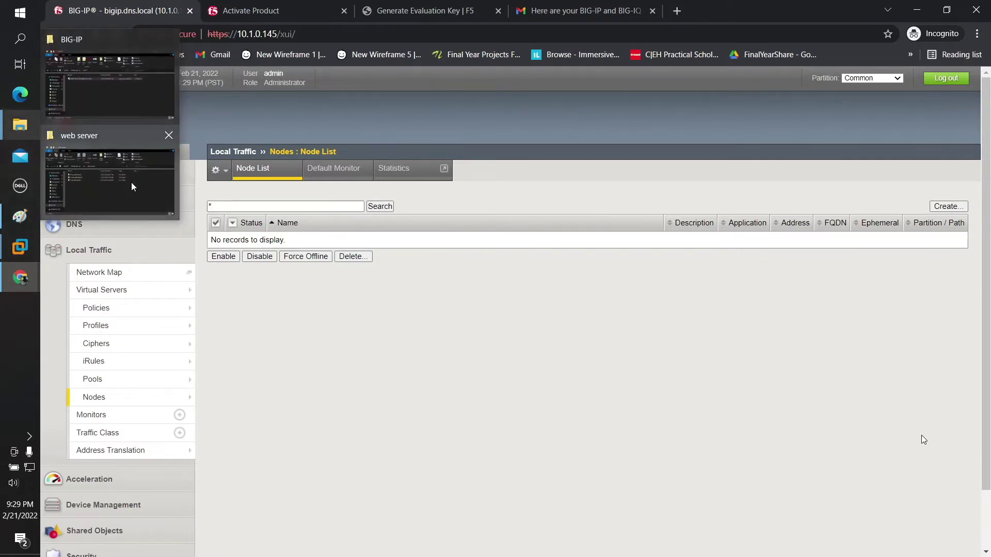
pyautogui.click(131, 182)
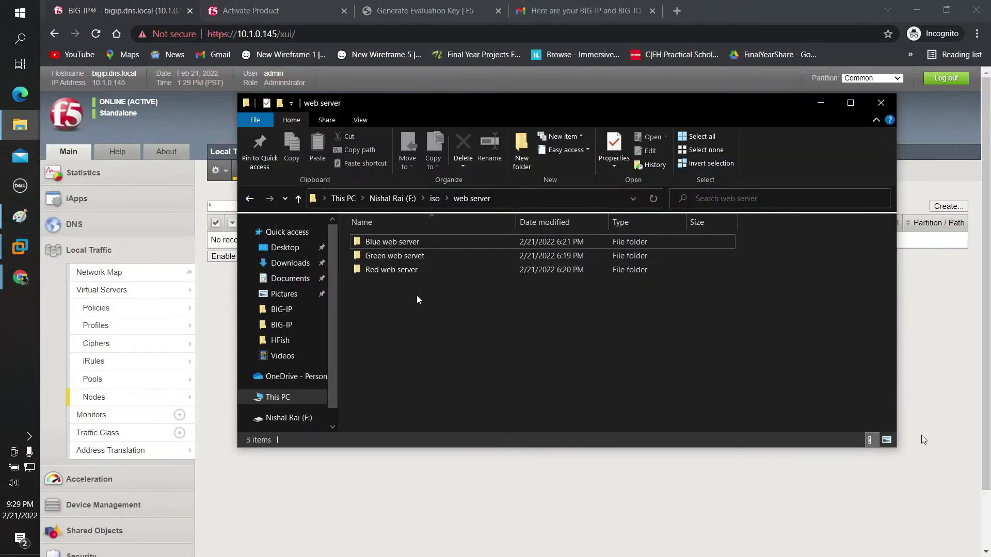
pyautogui.moveTo(457, 107); pyautogui.dragTo(513, 112)
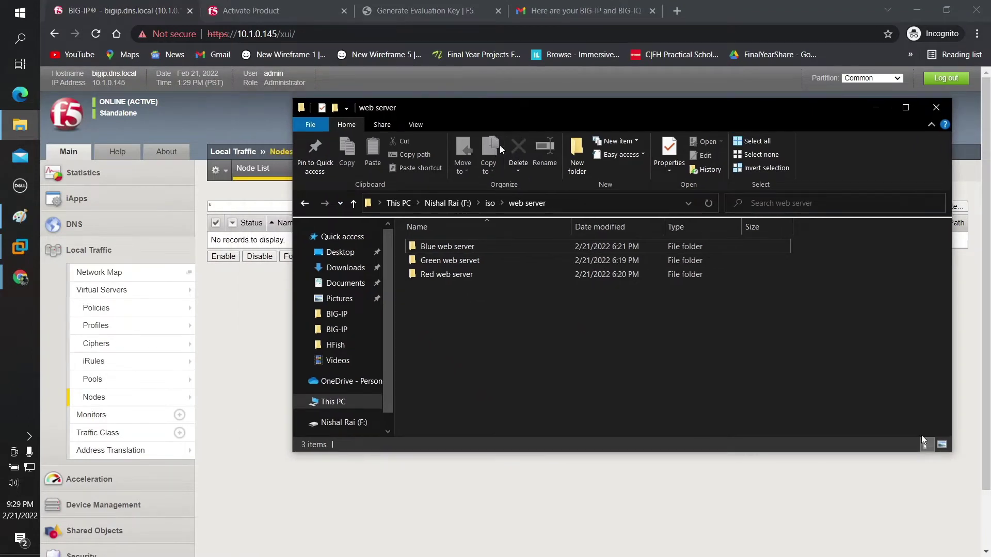
pyautogui.click(447, 249)
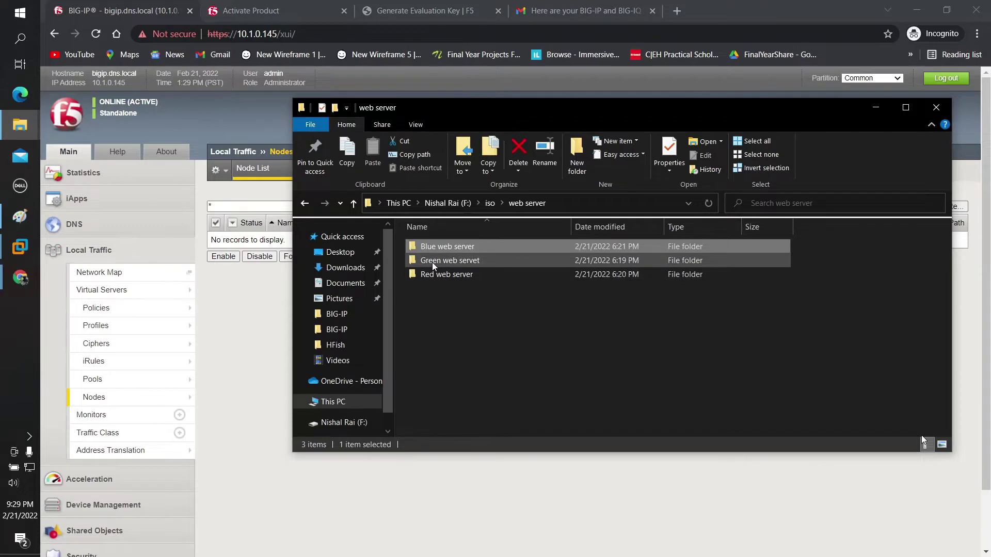
pyautogui.click(432, 262)
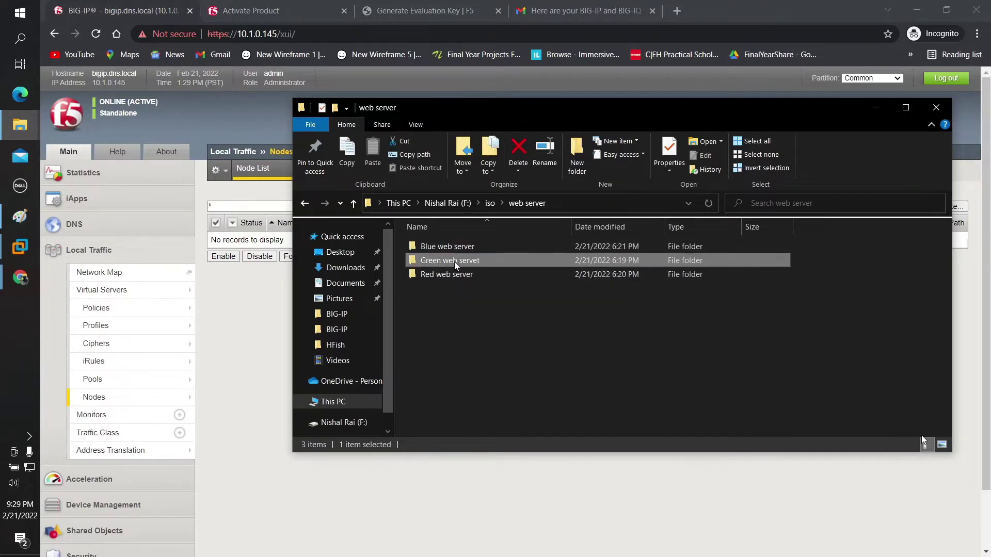
pyautogui.doubleClick(448, 262)
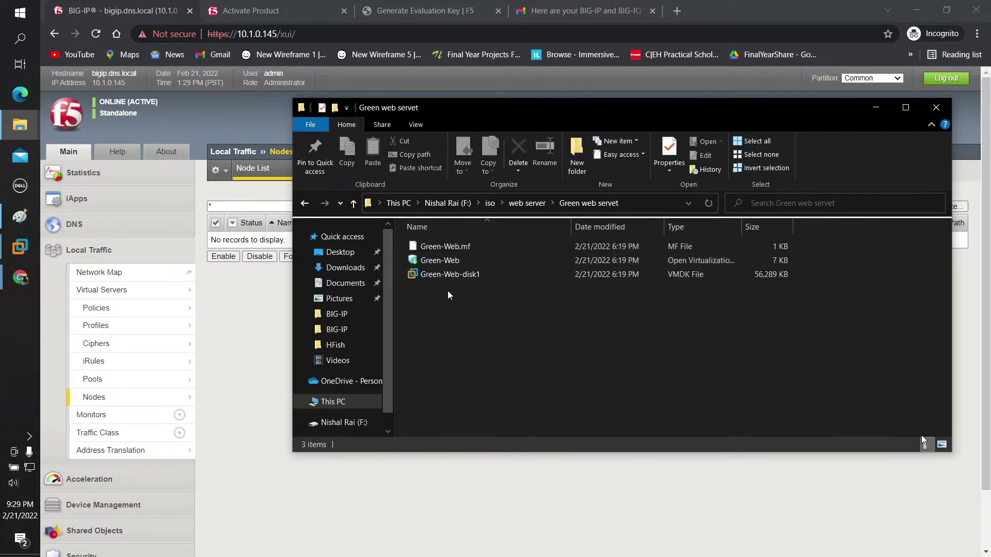
# Step: Open the Green-Web appliance with VMware Workstation to start the import
pyautogui.click(441, 261)
pyautogui.rightClick(442, 262)
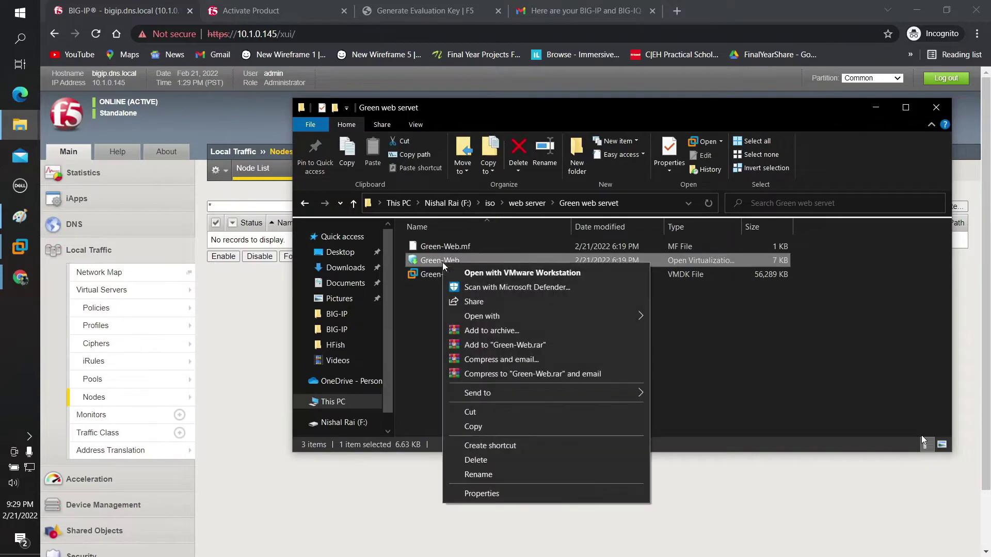
pyautogui.moveTo(579, 315)
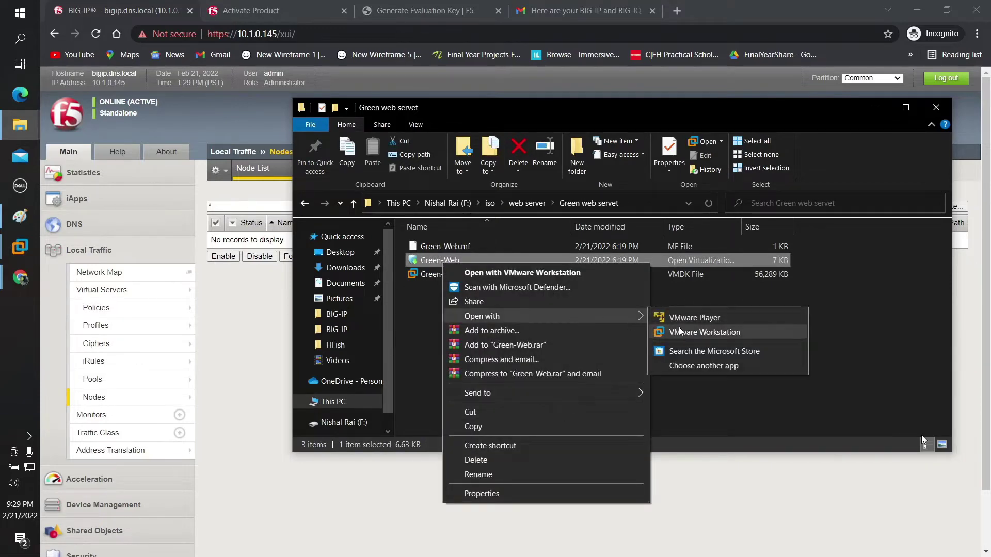
pyautogui.click(681, 332)
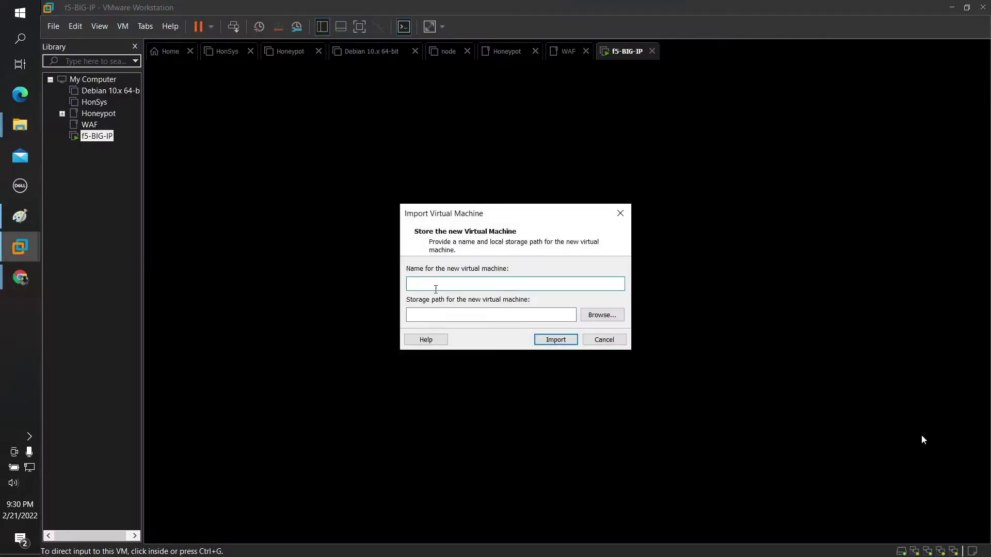
# Step: Import the appliance as 'Green-web-server', then minimize Workstation to the desktop once done
pyautogui.write('G')
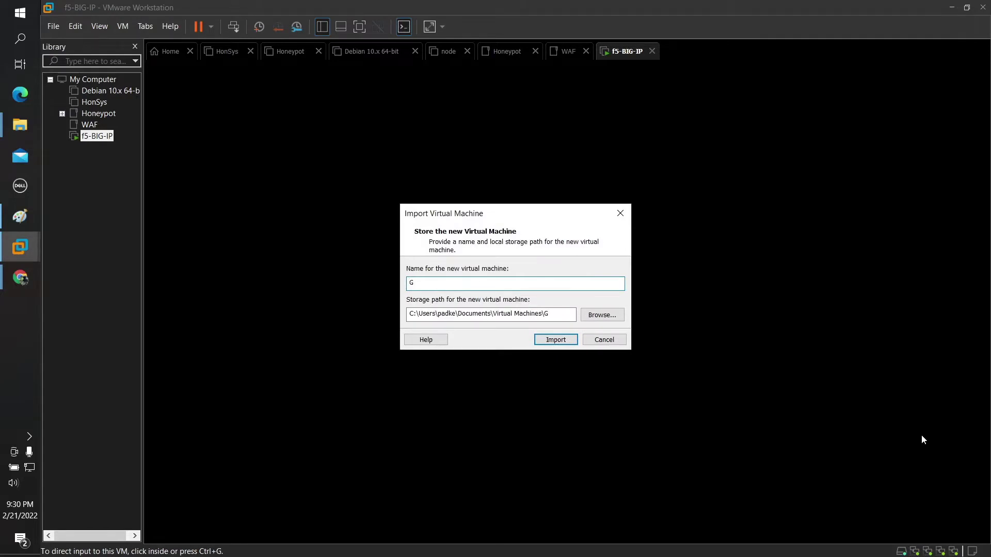
pyautogui.write('reen-web-server')
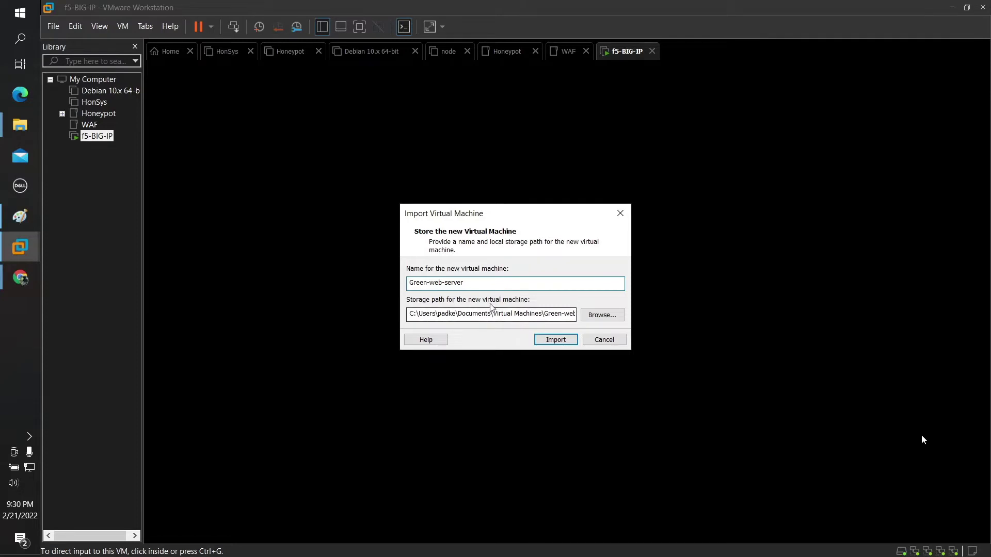
pyautogui.click(548, 344)
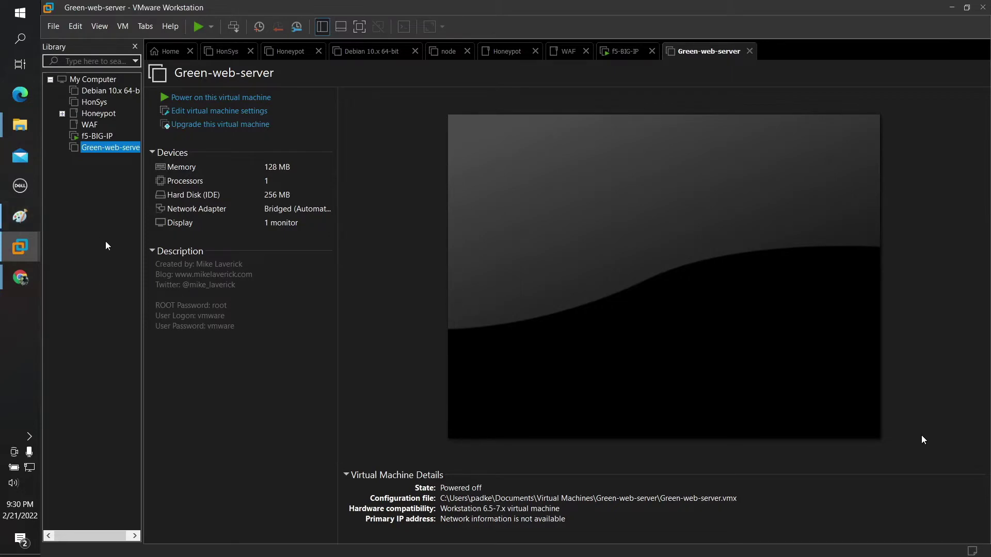
pyautogui.press('super+d')
# Step: Open IP Map.PNG full-screen in Photos to read the VMnet table, then minimize it
pyautogui.rightClick(113, 90)
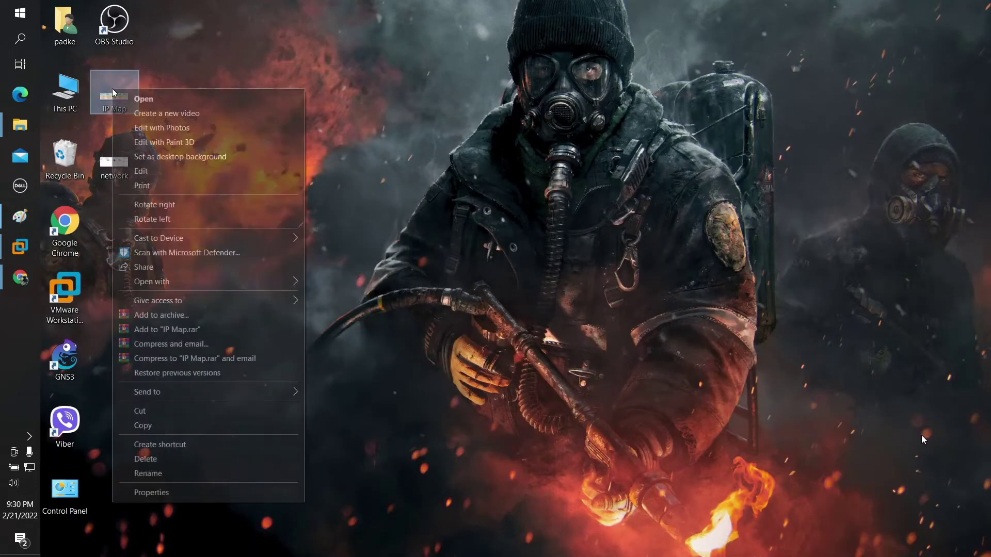
pyautogui.click(138, 99)
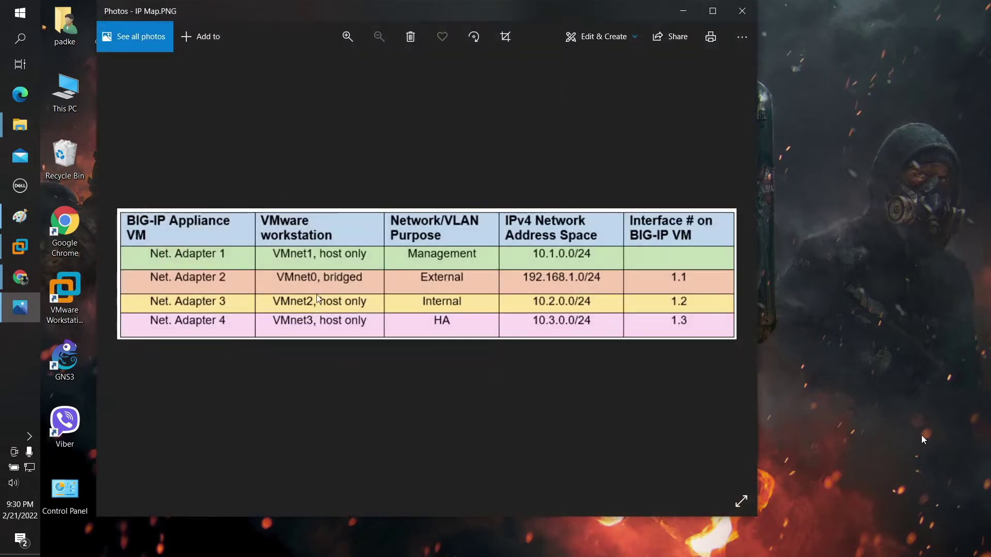
pyautogui.doubleClick(700, 14)
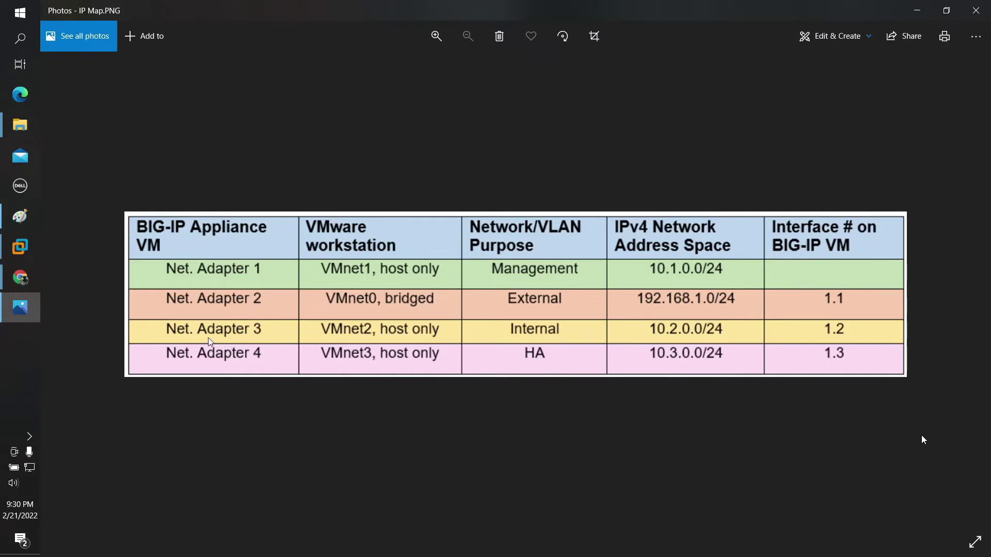
pyautogui.click(917, 11)
# Step: Restore VMware Workstation and open the Green-web-server virtual machine settings
pyautogui.click(20, 247)
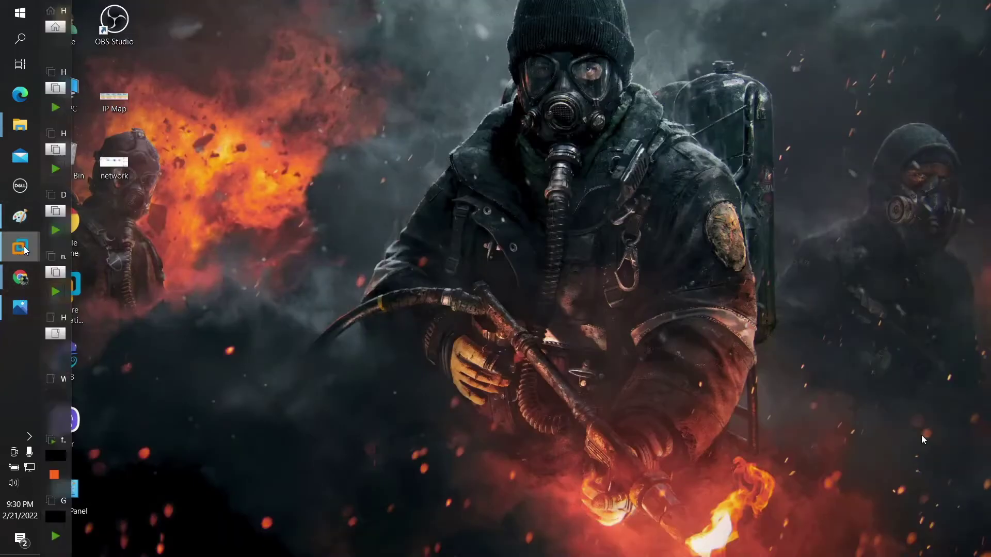
pyautogui.click(50, 455)
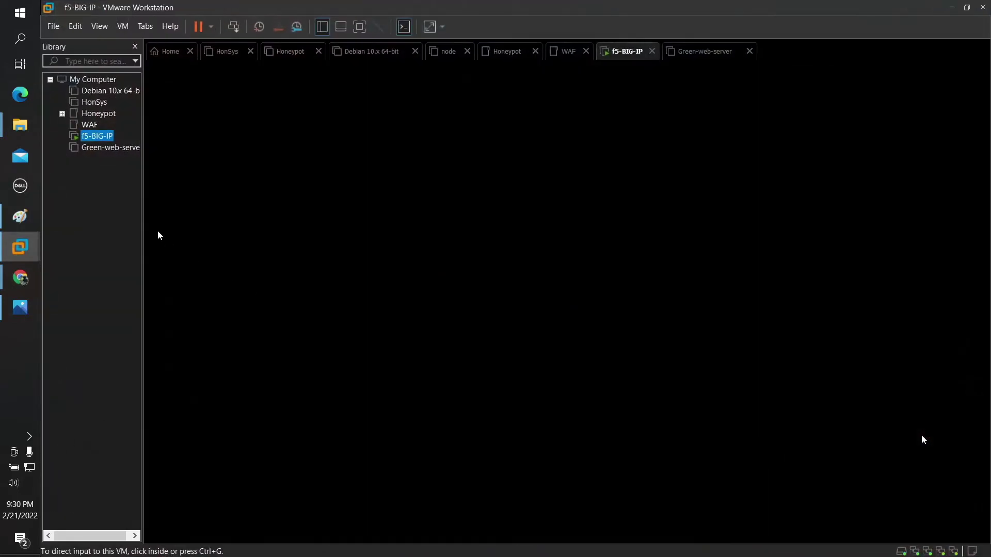
pyautogui.click(93, 149)
pyautogui.rightClick(98, 151)
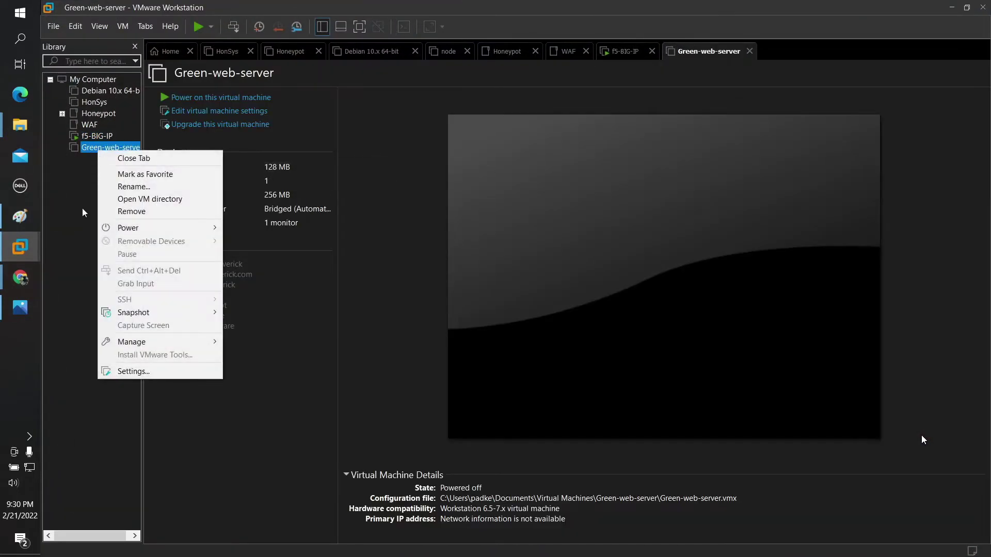
pyautogui.click(113, 369)
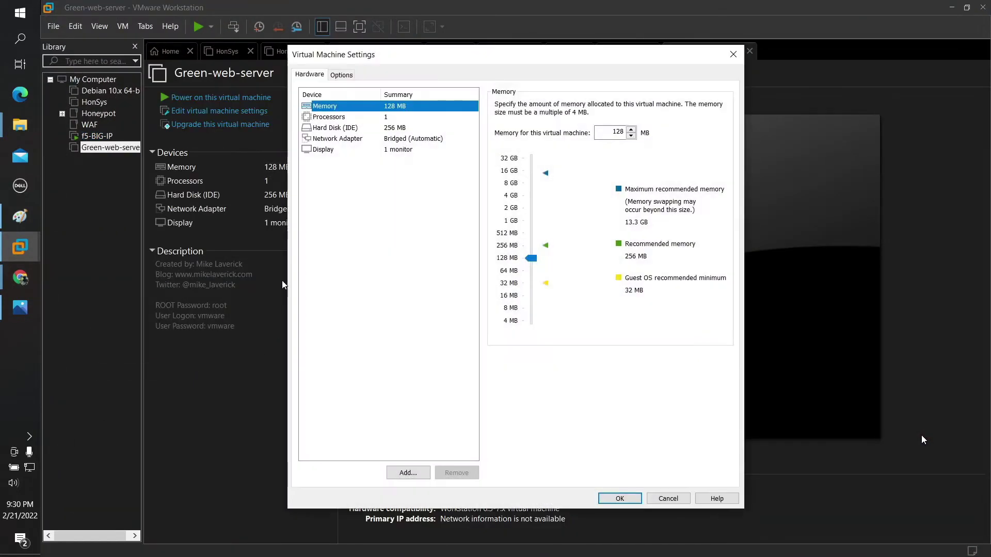
# Step: Set the network adapter to Custom: VMnet2 (Host-only), checking the IP map, and apply
pyautogui.click(394, 129)
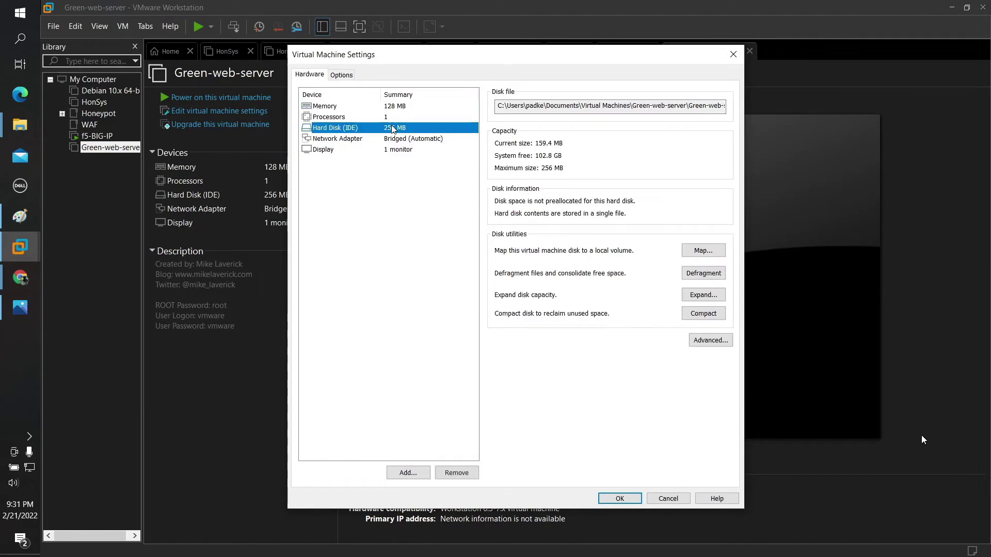
pyautogui.click(420, 140)
pyautogui.click(507, 205)
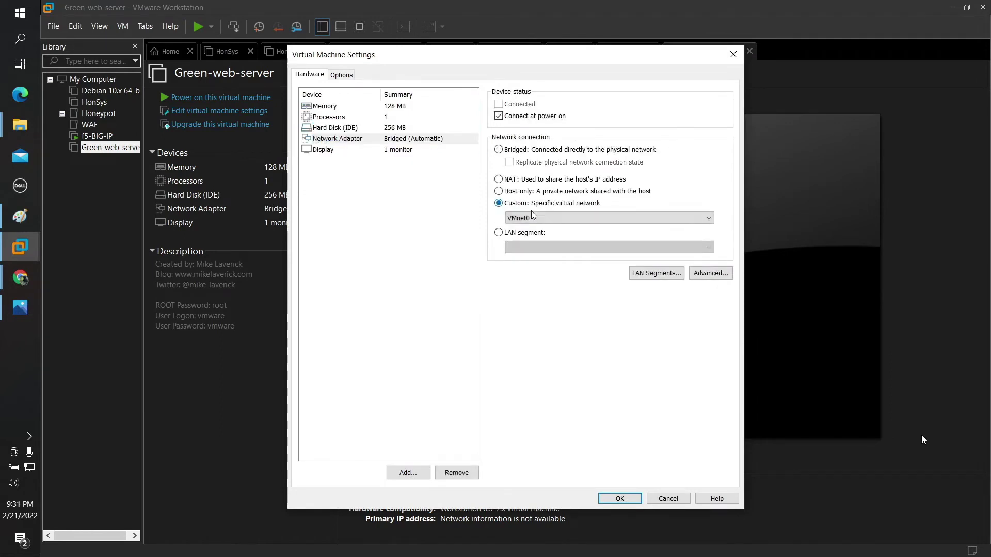
pyautogui.click(537, 217)
pyautogui.click(542, 246)
pyautogui.click(13, 310)
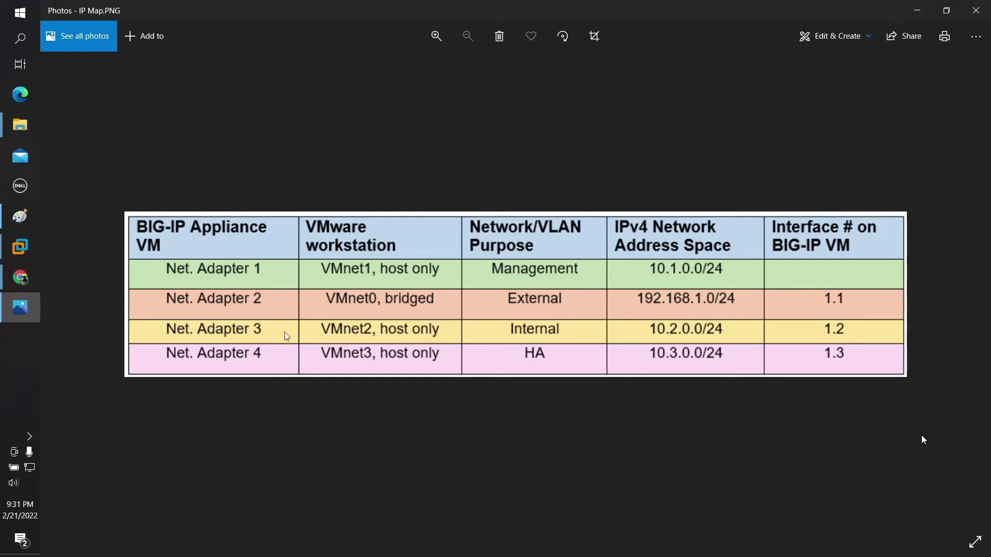
pyautogui.click(917, 9)
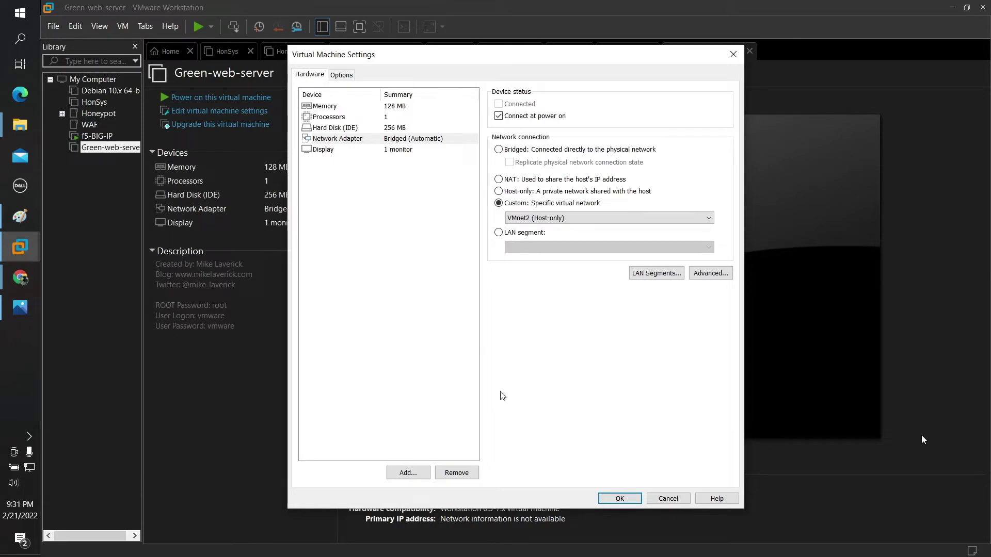
pyautogui.click(610, 498)
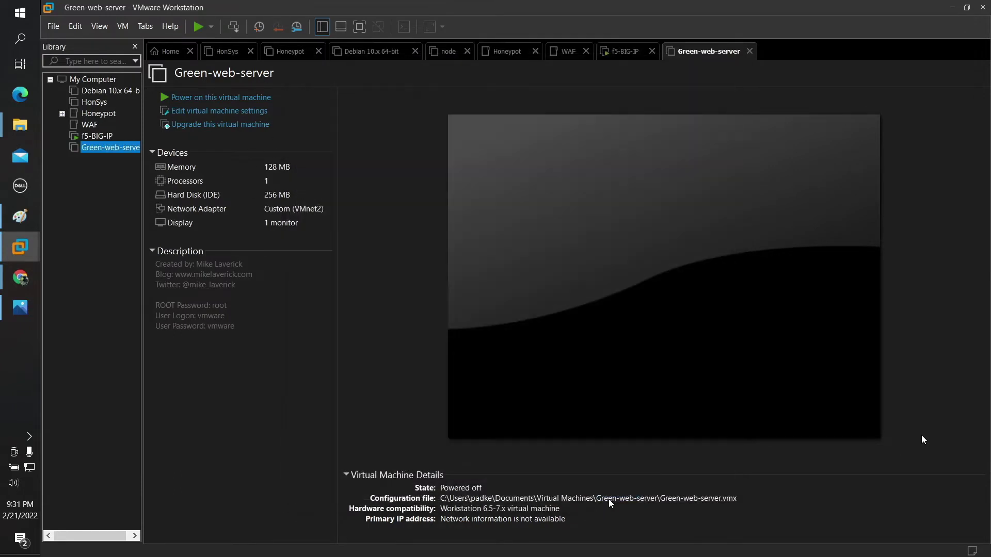
# Step: Power on Green-web-server, boot SliTaz from GRUB, and log in with the user's password
pyautogui.click(221, 98)
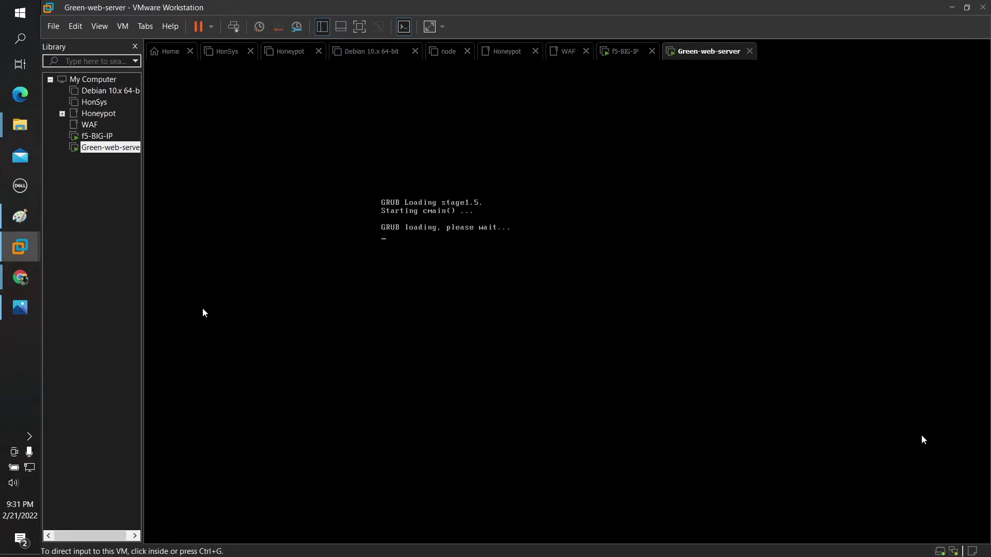
pyautogui.click(456, 279)
pyautogui.press('Return')
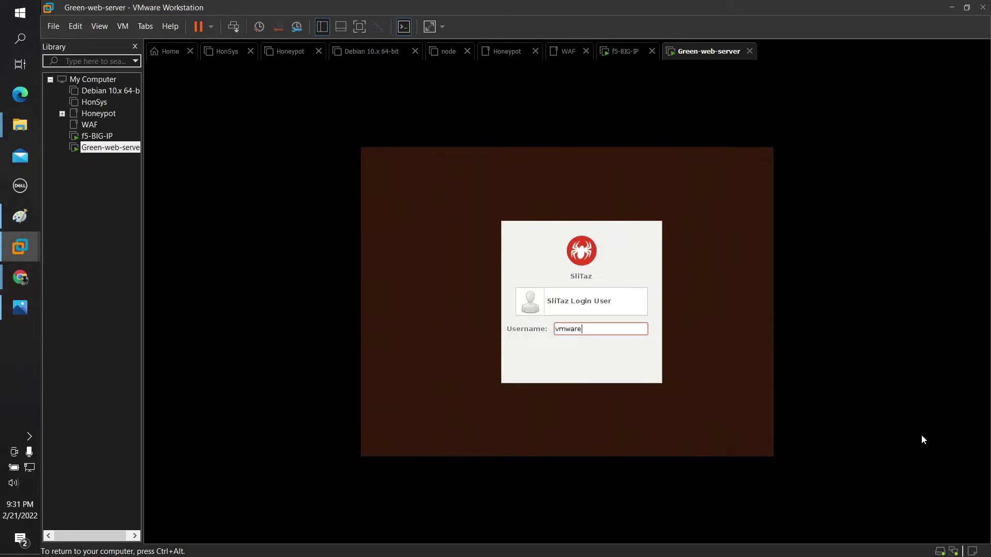
pyautogui.press('Return')
pyautogui.write('vmware')
pyautogui.press('Return')
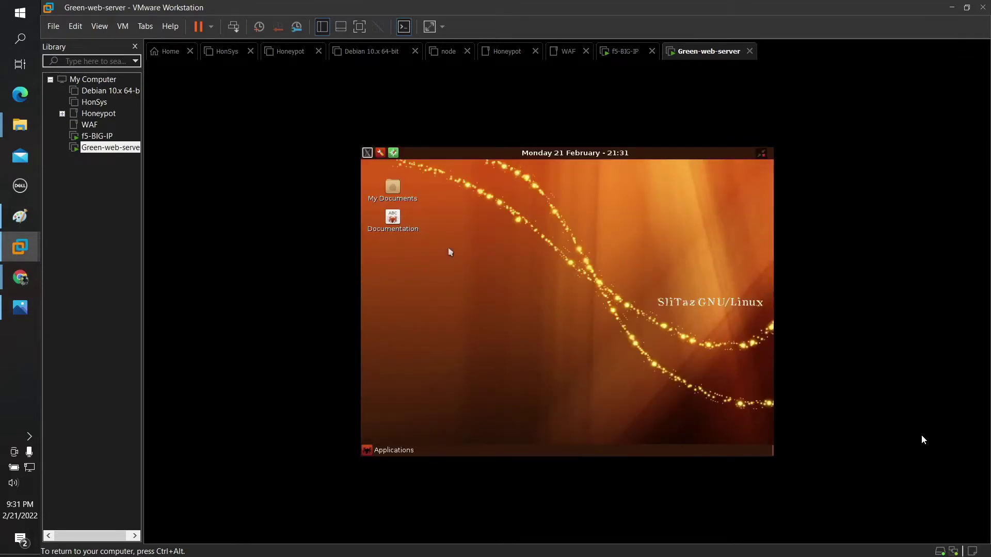
# Step: Run 'ip a' in a SliTaz terminal and compare eth0's 10.2.0.22/24 with the IP map
pyautogui.click(368, 154)
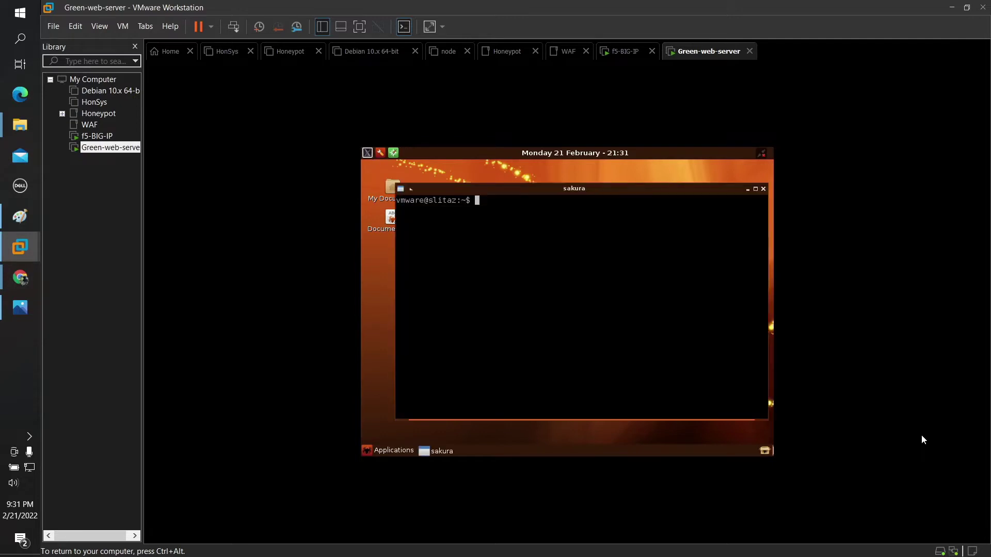
pyautogui.write('ip a')
pyautogui.press('Return')
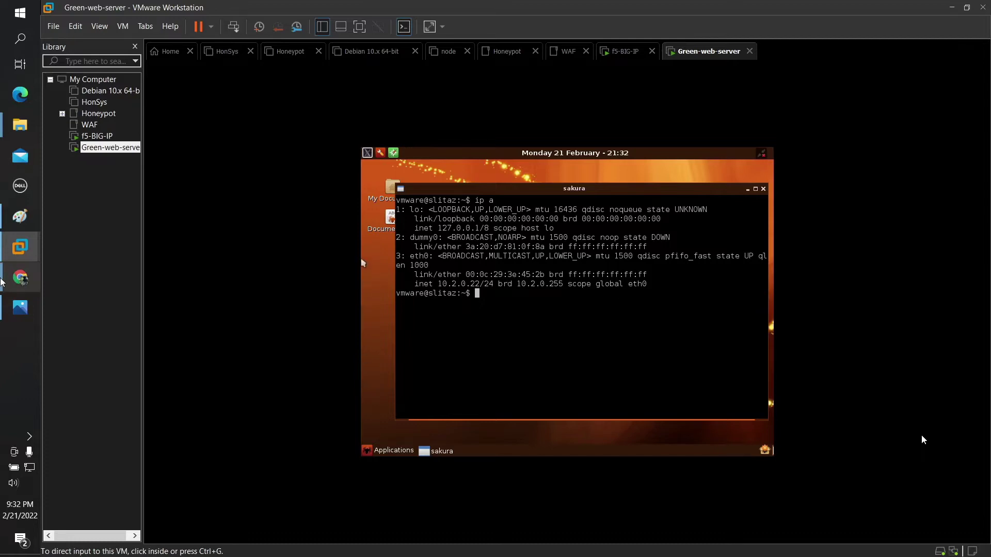
pyautogui.click(21, 307)
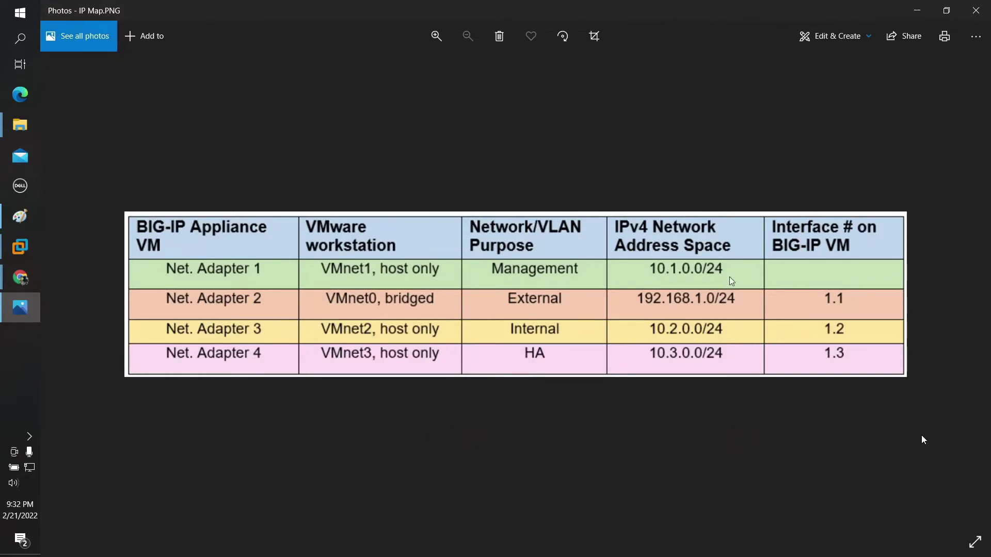
pyautogui.hotkey('alt', 'Tab')
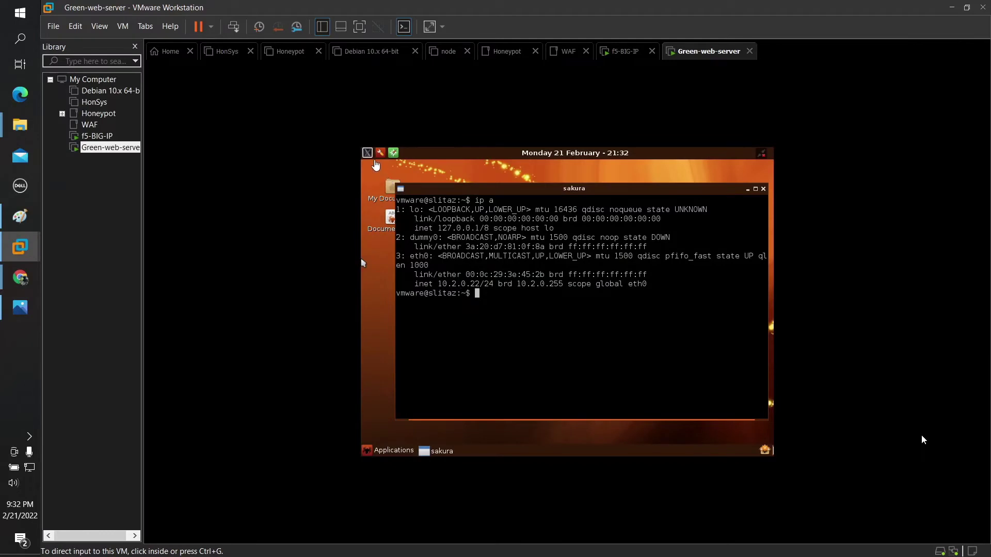
# Step: Open and then close an extra terminal and a browser window in the SliTaz VM
pyautogui.click(367, 153)
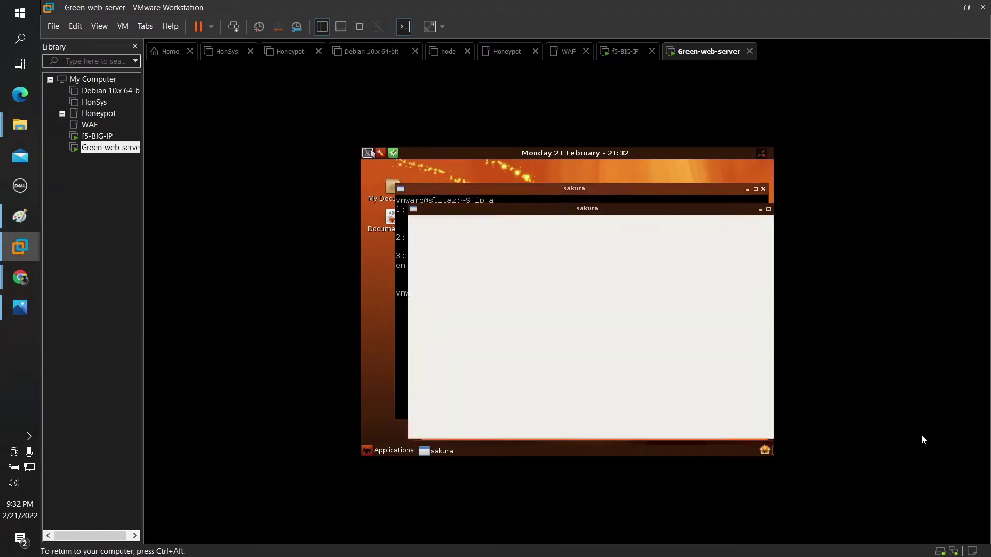
pyautogui.moveTo(731, 211); pyautogui.dragTo(657, 242)
pyautogui.click(703, 240)
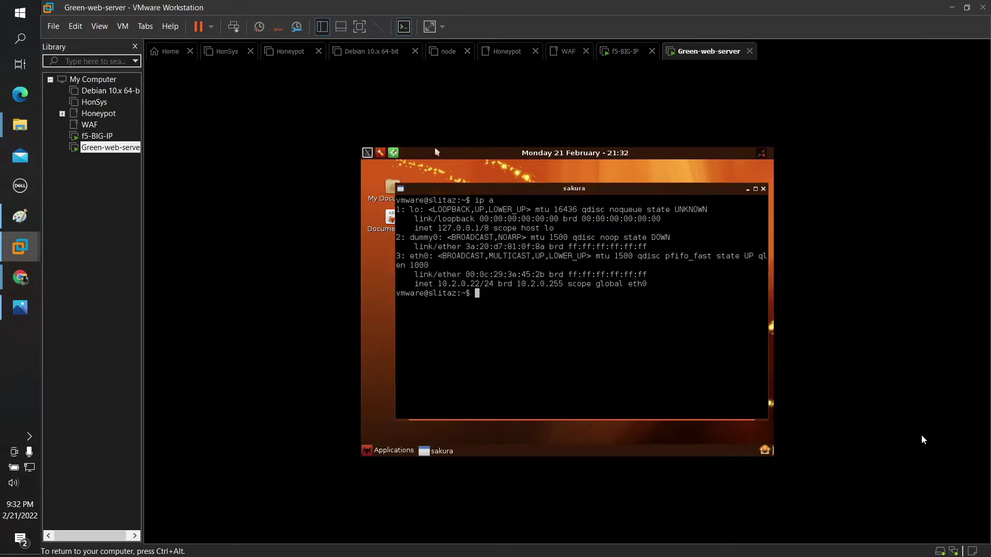
pyautogui.click(392, 153)
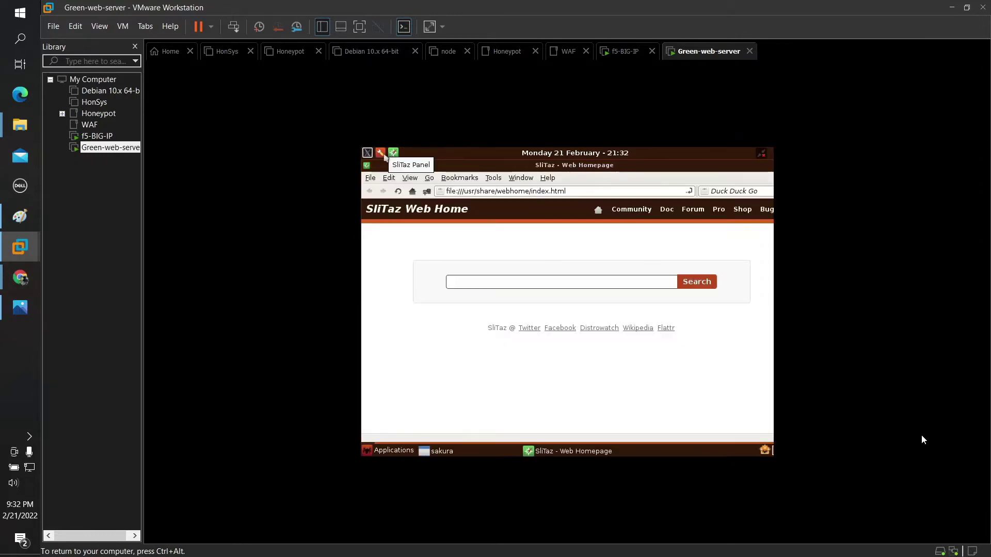
pyautogui.moveTo(728, 170); pyautogui.dragTo(607, 232)
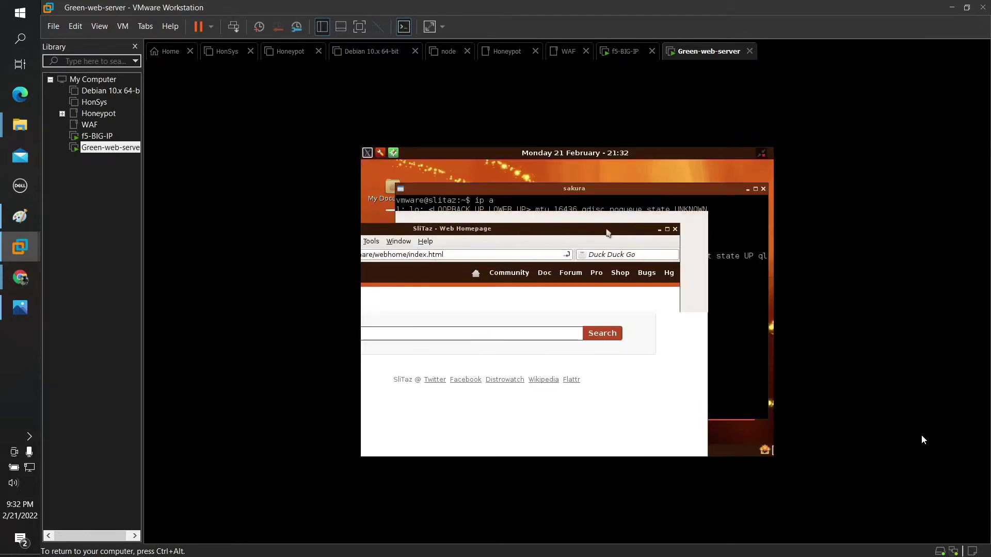
pyautogui.click(675, 230)
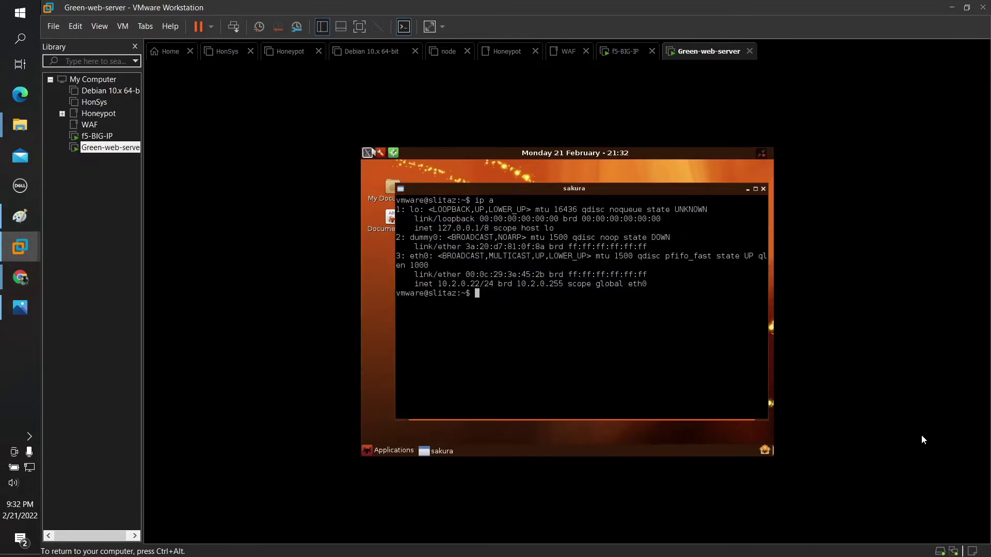
# Step: Open TazPanel and submit the username and password in its authentication dialog
pyautogui.click(380, 153)
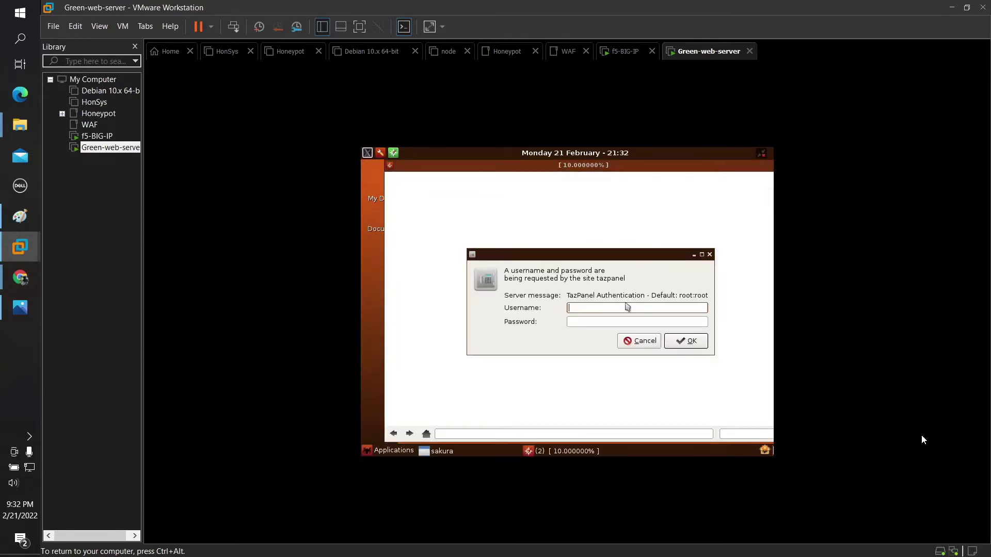
pyautogui.write('vmware')
pyautogui.press('Tab')
pyautogui.write('vmware')
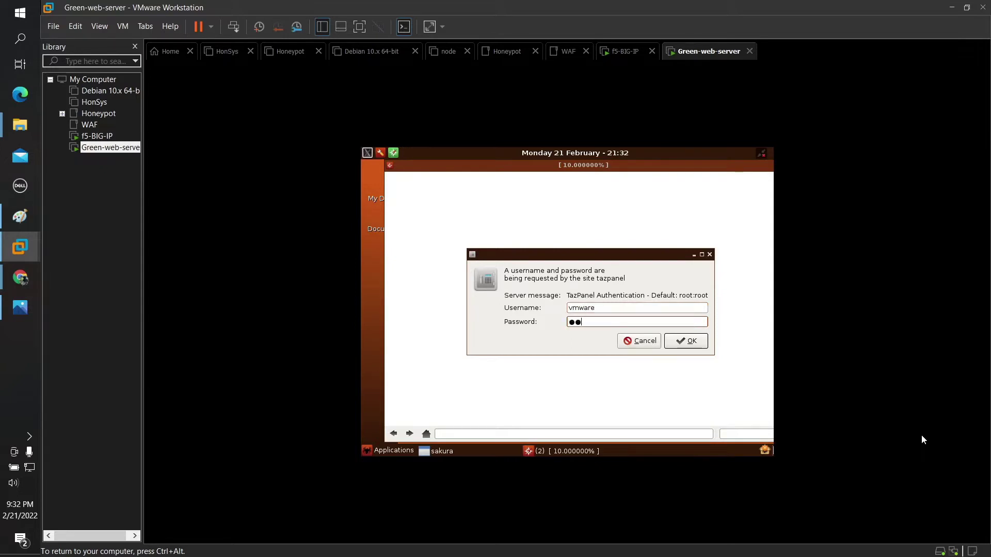
pyautogui.press('Return')
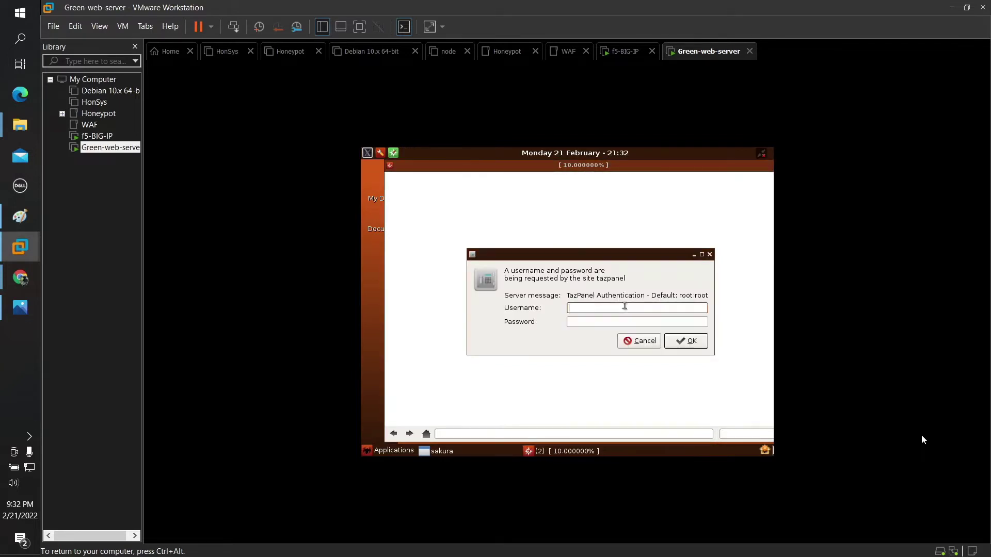
# Step: Resubmit the TazPanel username and password; the login is rejected with 401 Unauthorized
pyautogui.write('vmware')
pyautogui.press('Tab')
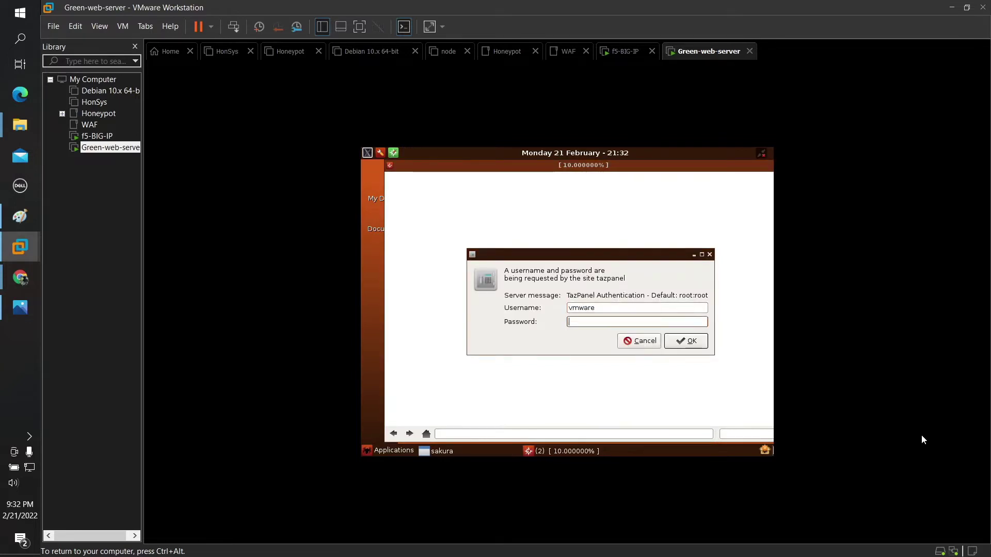
pyautogui.write('vmware')
pyautogui.click(691, 341)
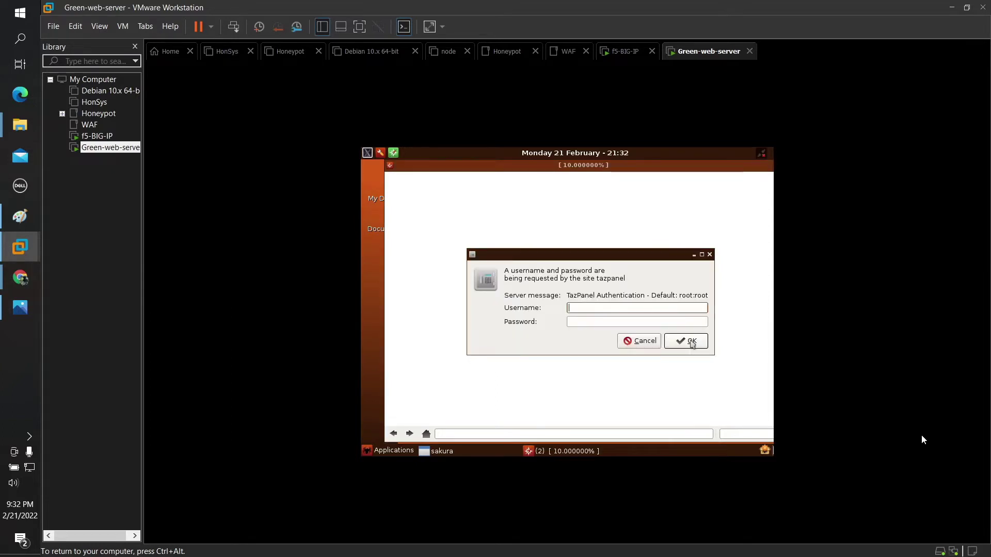
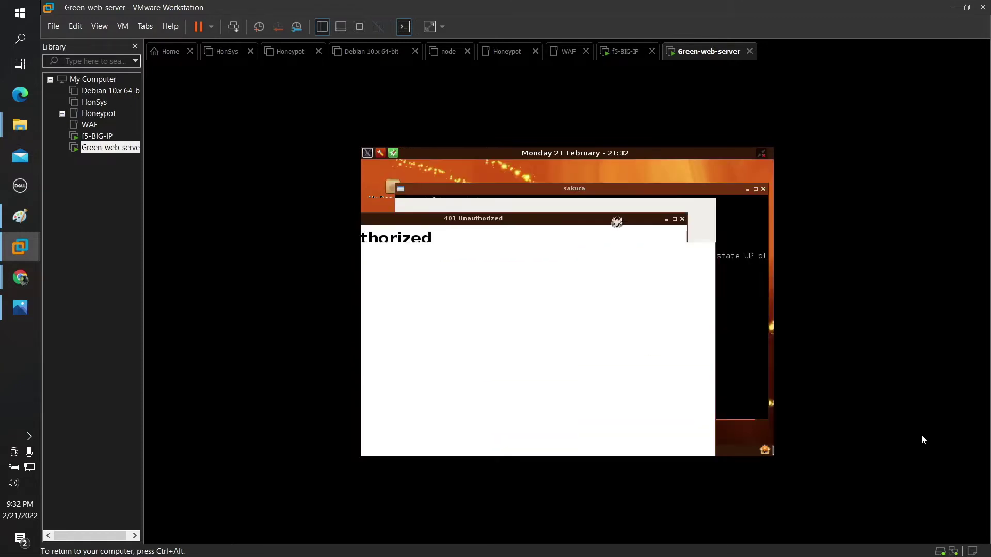
# Step: Close the 401 Unauthorized window to reveal eth0 at 10.2.0.22/24, then switch to f5-BIG-IP
pyautogui.click(682, 220)
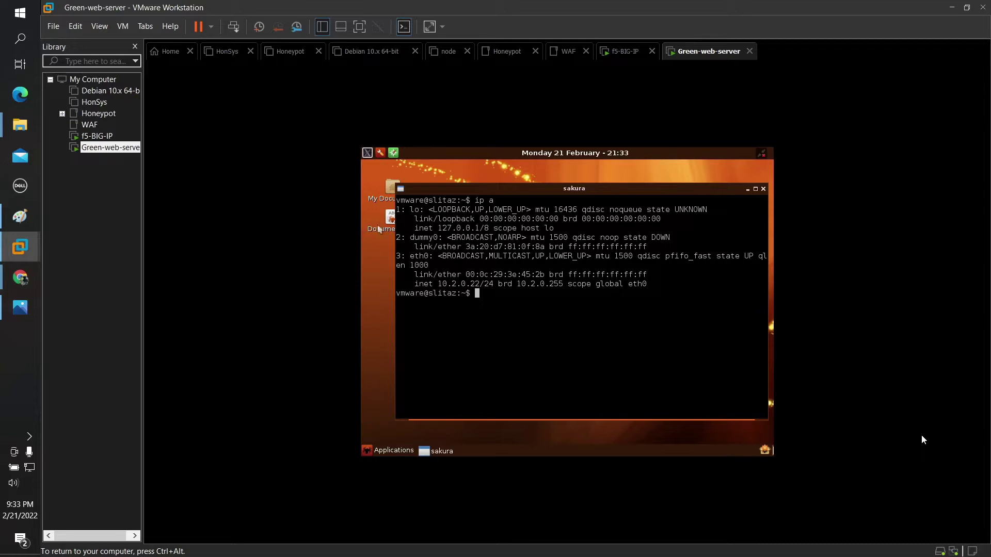
pyautogui.click(622, 60)
# Step: Exit tmsh on the f5-BIG-IP console with exit and quit to reach the bash prompt
pyautogui.click(633, 336)
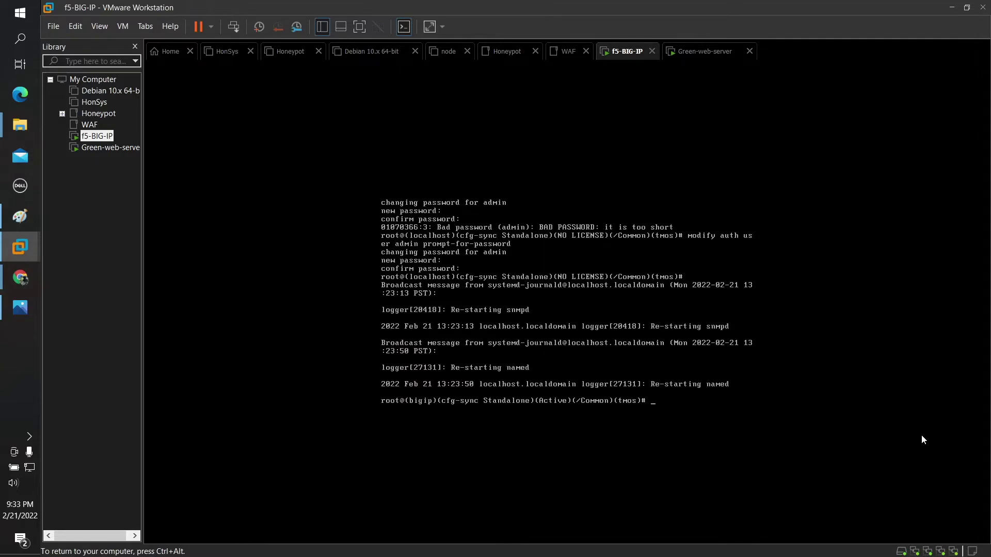
pyautogui.write('exit')
pyautogui.press('Return')
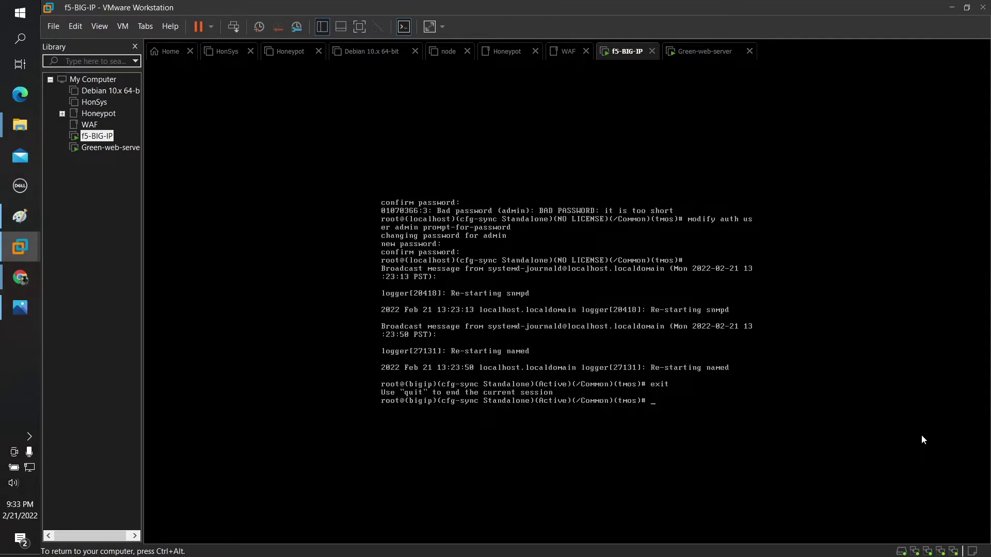
pyautogui.write('quit')
pyautogui.press('Return')
pyautogui.write('e')
pyautogui.press('BackSpace')
# Step: Start a ping to 10.2.0.1, checking Green-web-server's address before returning to the BIG-IP
pyautogui.write('ping')
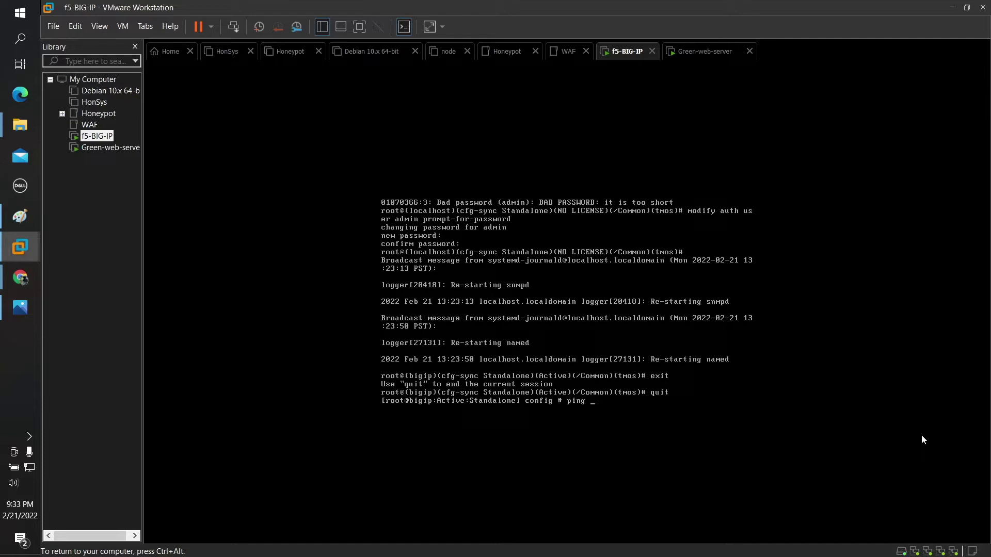
pyautogui.write(' 10.2.0.11')
pyautogui.hotkey('ctrl', 'alt')
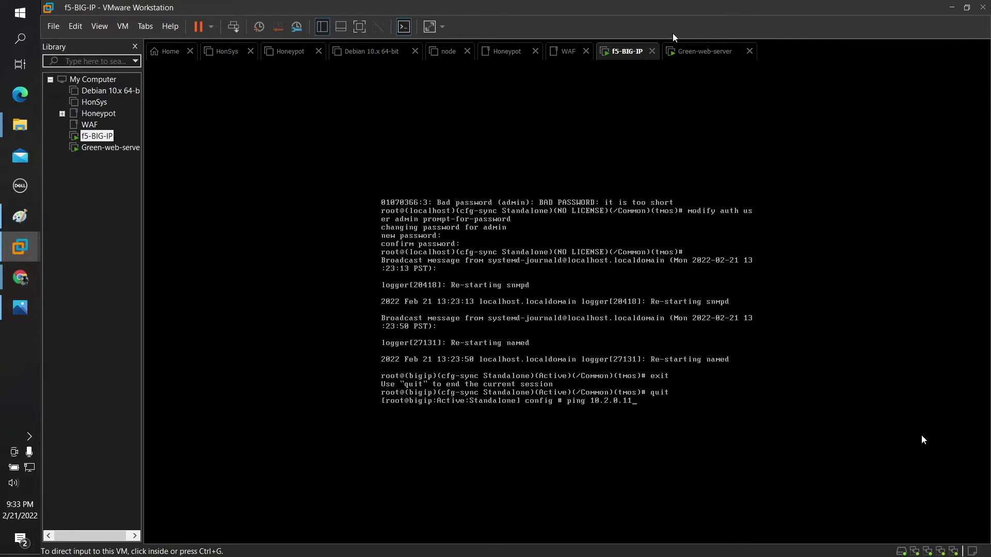
pyautogui.click(685, 54)
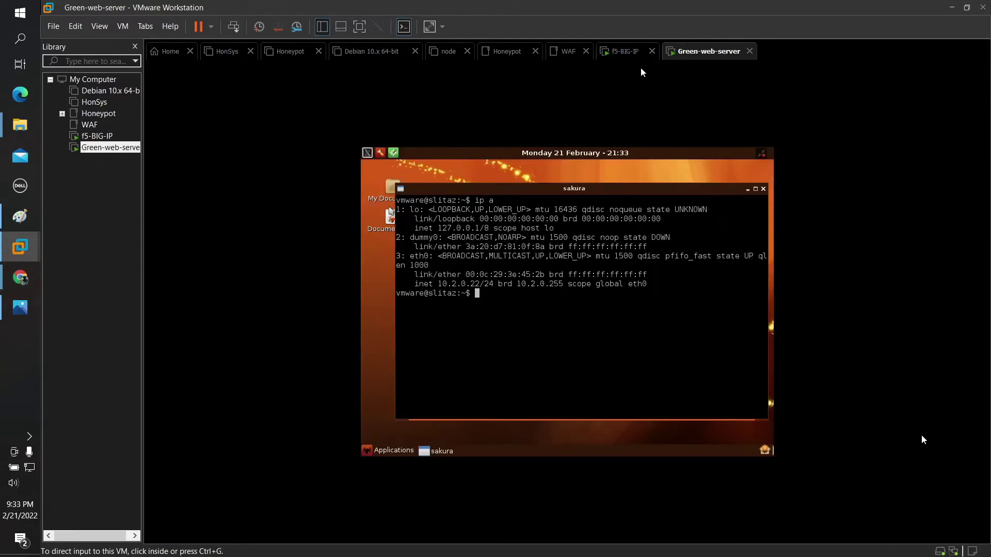
pyautogui.click(622, 51)
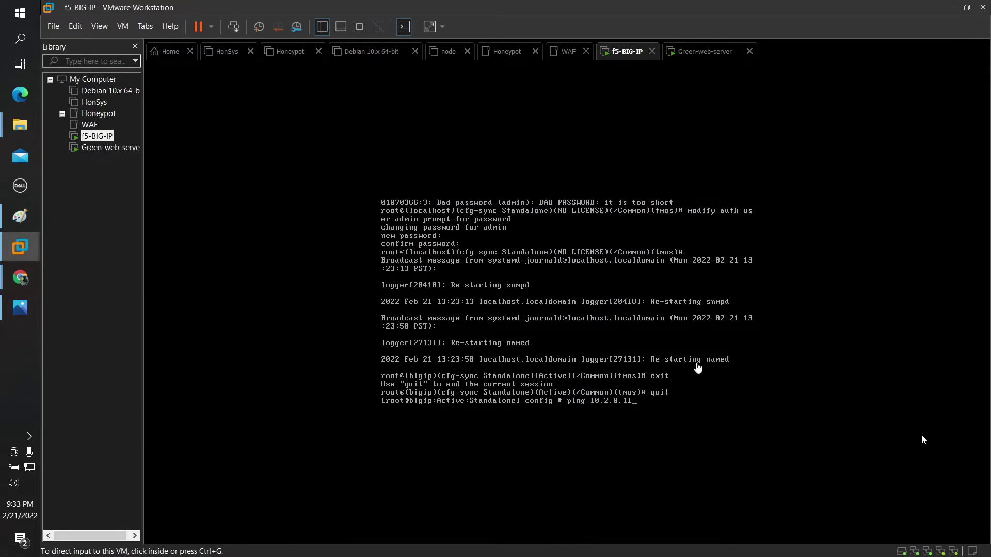
# Step: Correct the target to 10.2.0.22 and run the ping, which reports Network is unreachable
pyautogui.click(671, 385)
pyautogui.press('BackSpace')
pyautogui.press('BackSpace')
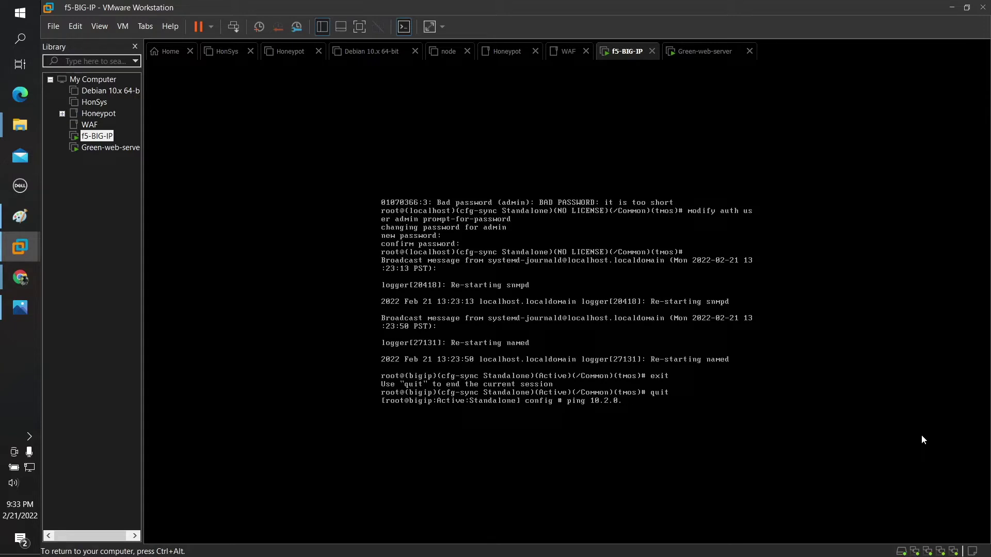
pyautogui.write('22')
pyautogui.press('Return')
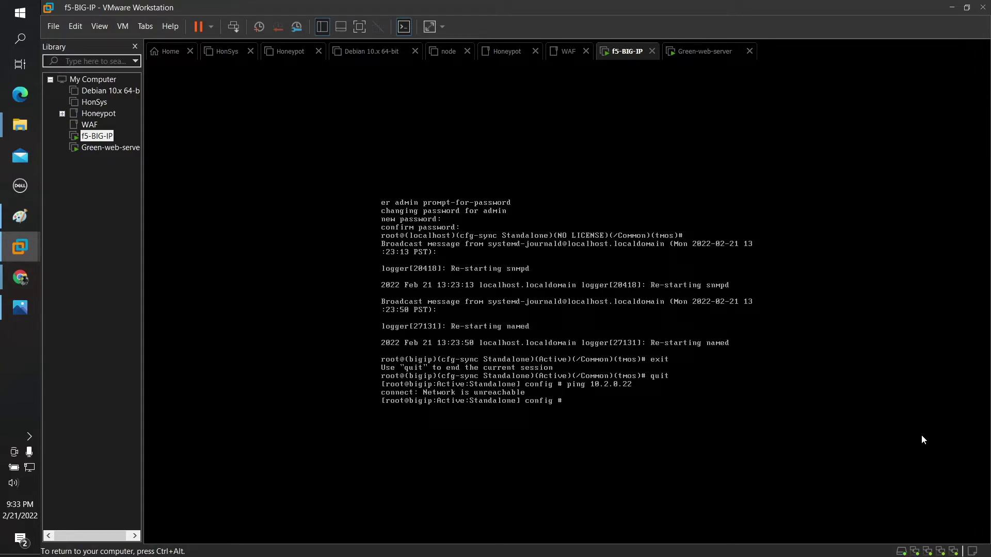
pyautogui.hotkey('ctrl', 'alt')
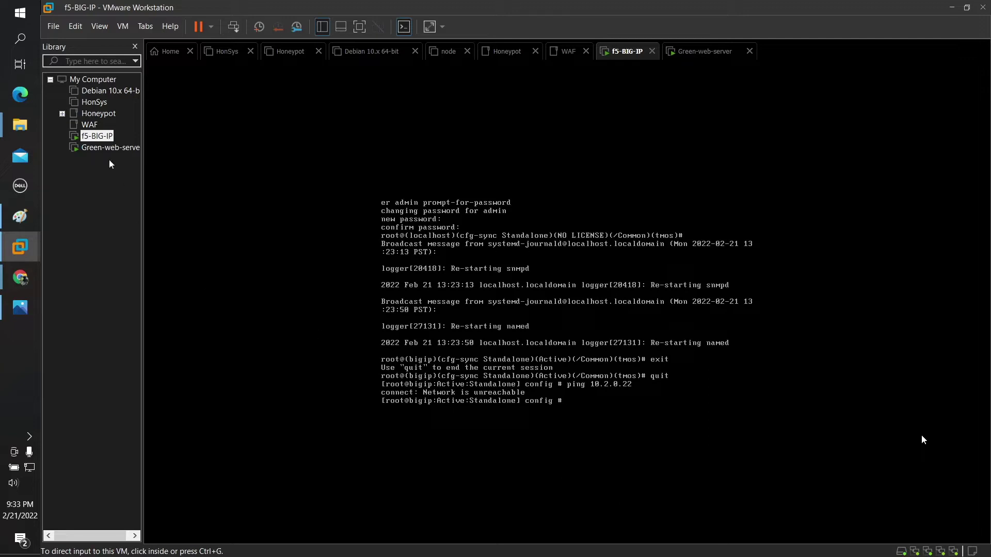
pyautogui.click(110, 152)
# Step: Confirm in Green-web-server's settings that its network adapter uses custom VMnet2 (Host-only)
pyautogui.rightClick(113, 152)
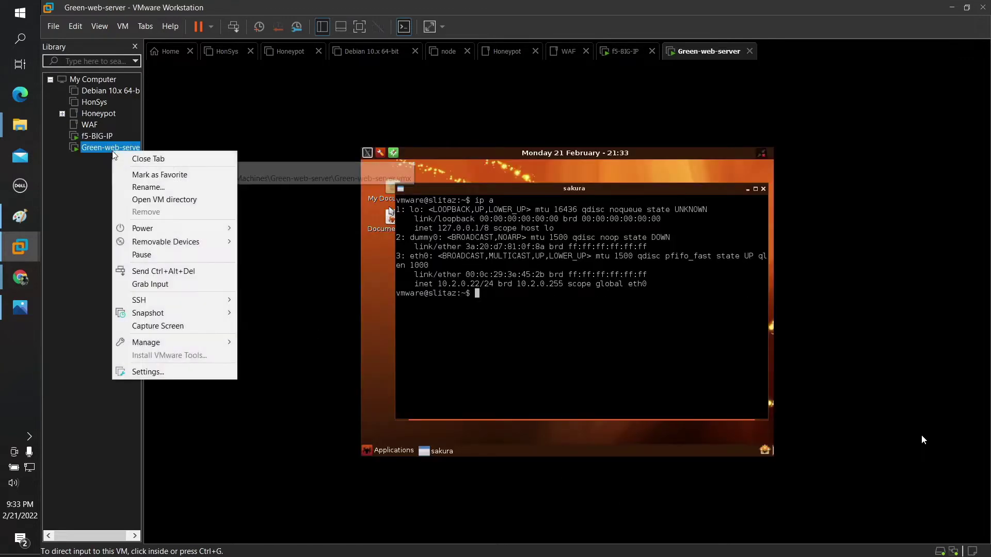
pyautogui.click(151, 372)
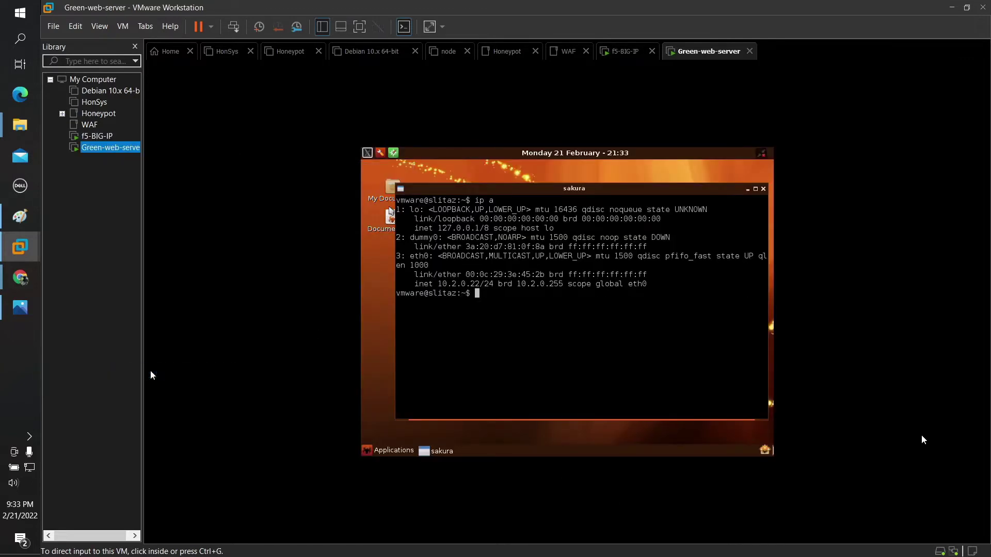
pyautogui.click(418, 144)
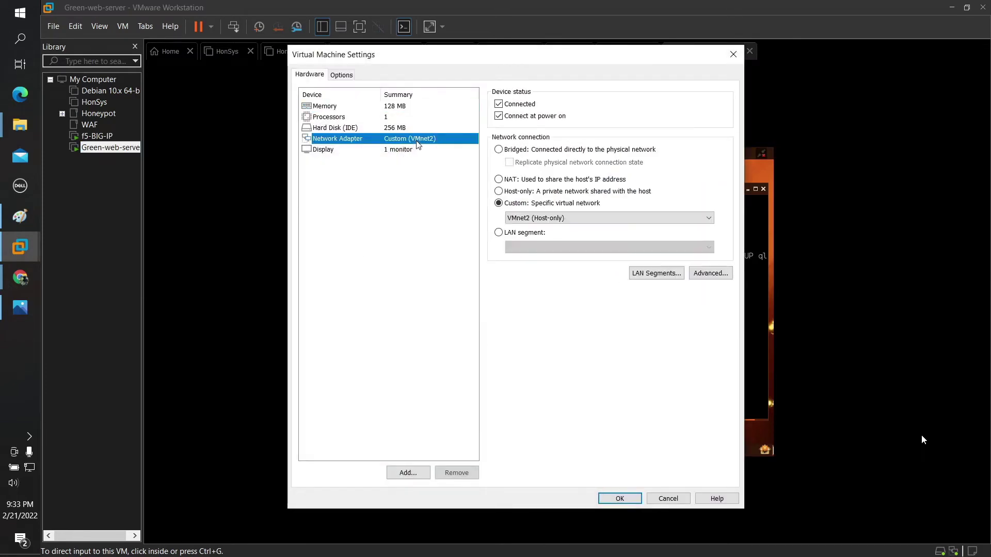
pyautogui.click(630, 498)
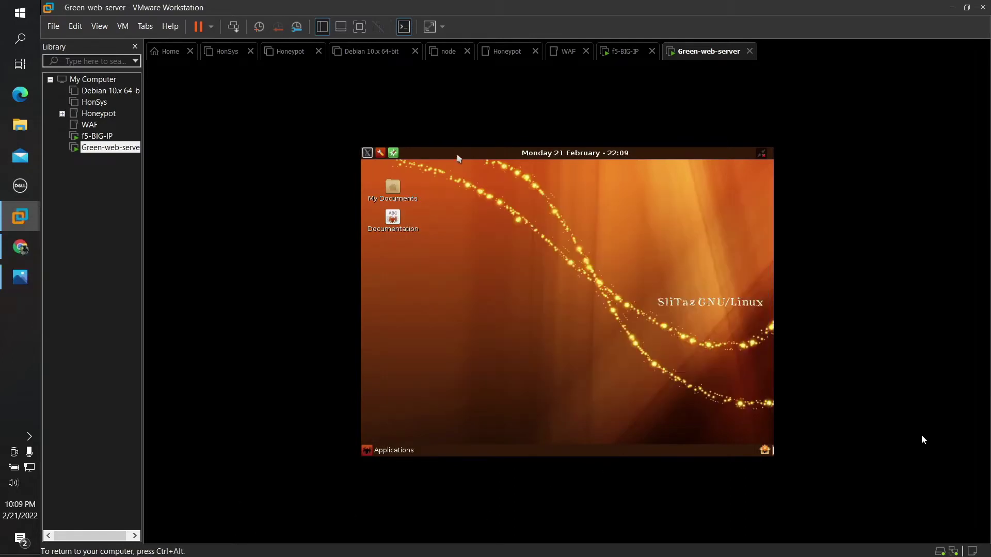
# Step: In a SliTaz terminal, list network interfaces with ip a and attempt su twice
pyautogui.click(368, 153)
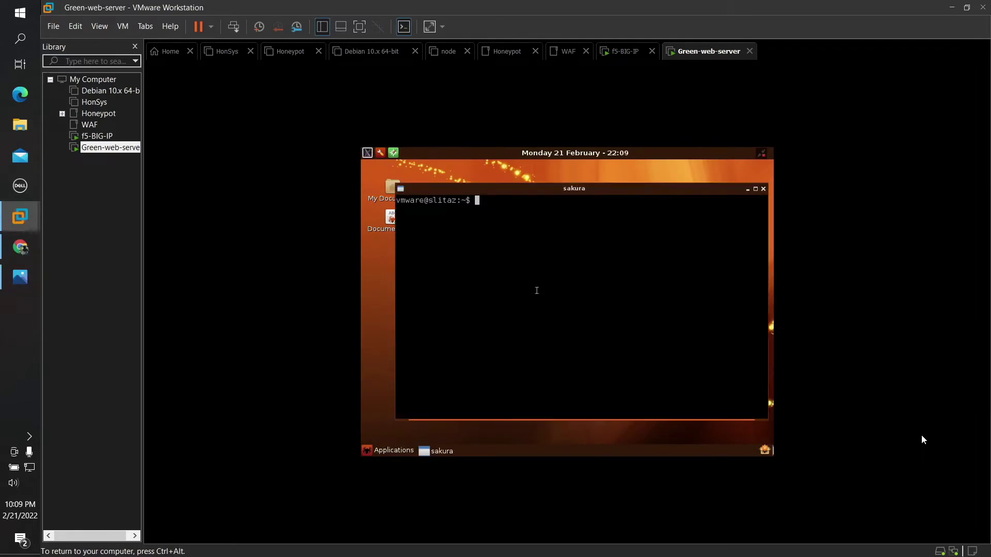
pyautogui.write('ip a')
pyautogui.press('Return')
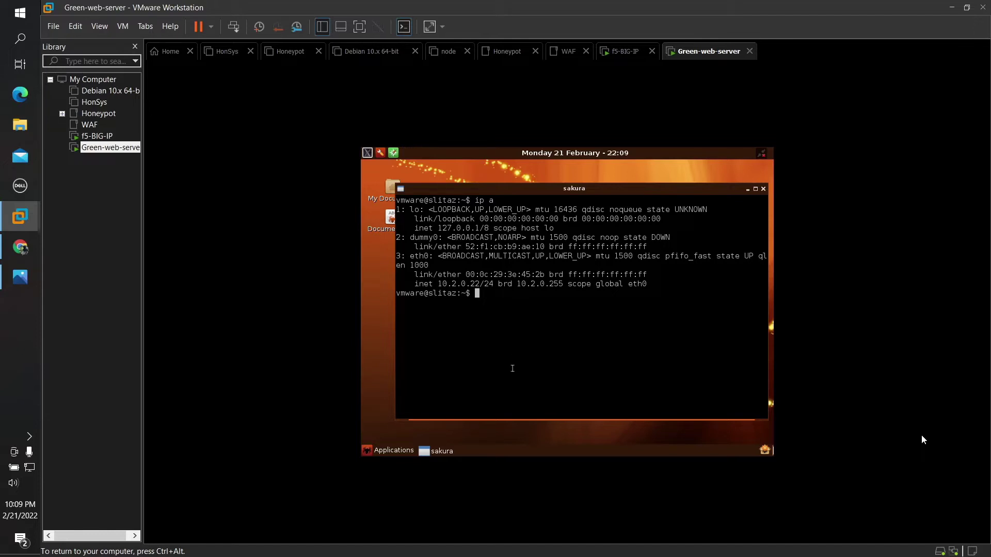
pyautogui.write('su')
pyautogui.press('Return')
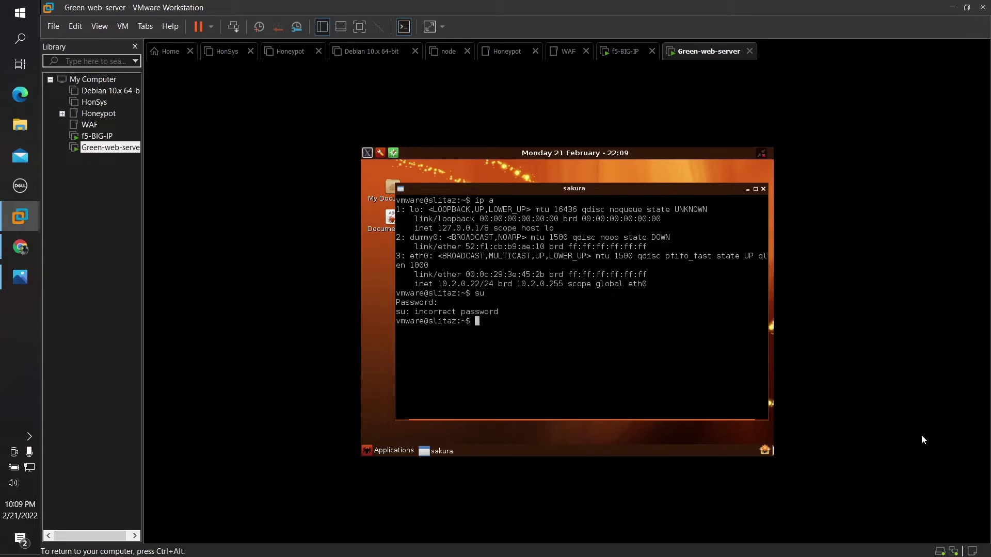
pyautogui.write('su')
pyautogui.press('Return')
pyautogui.press('Return')
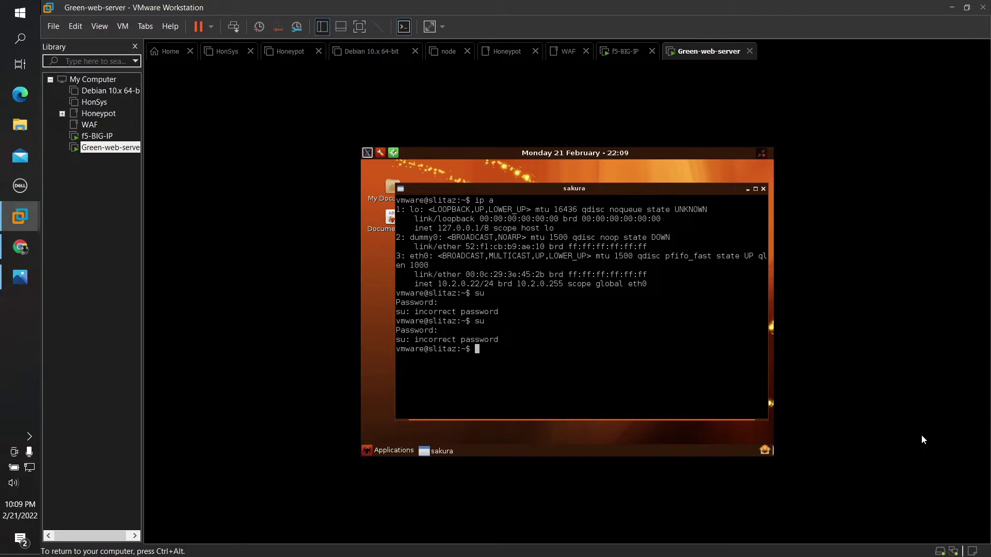
# Step: Try sudo su and su again, then replace the terminal with a fresh one
pyautogui.write('su')
pyautogui.press('BackSpace')
pyautogui.press('BackSpace')
pyautogui.write('sudo su')
pyautogui.press('Return')
pyautogui.write('su')
pyautogui.press('Return')
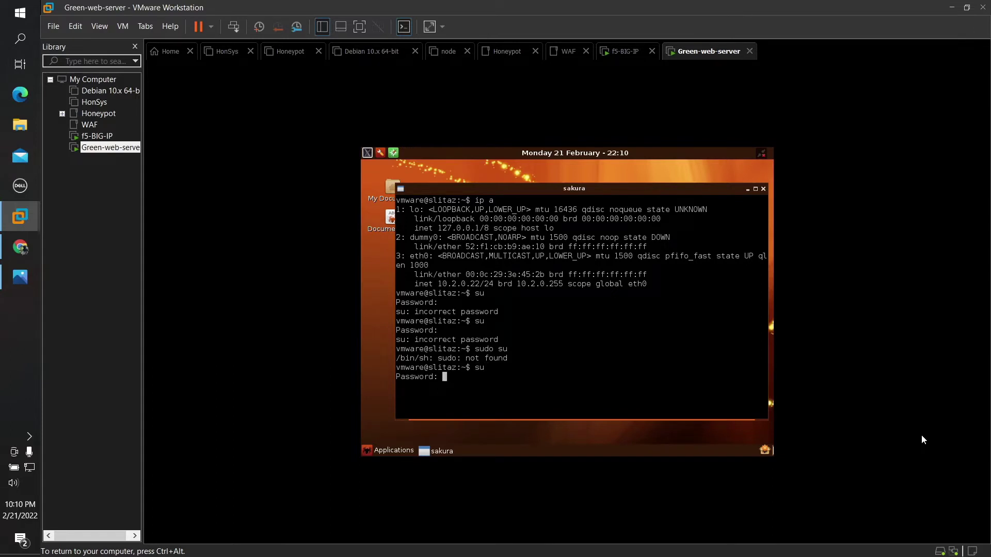
pyautogui.press('Return')
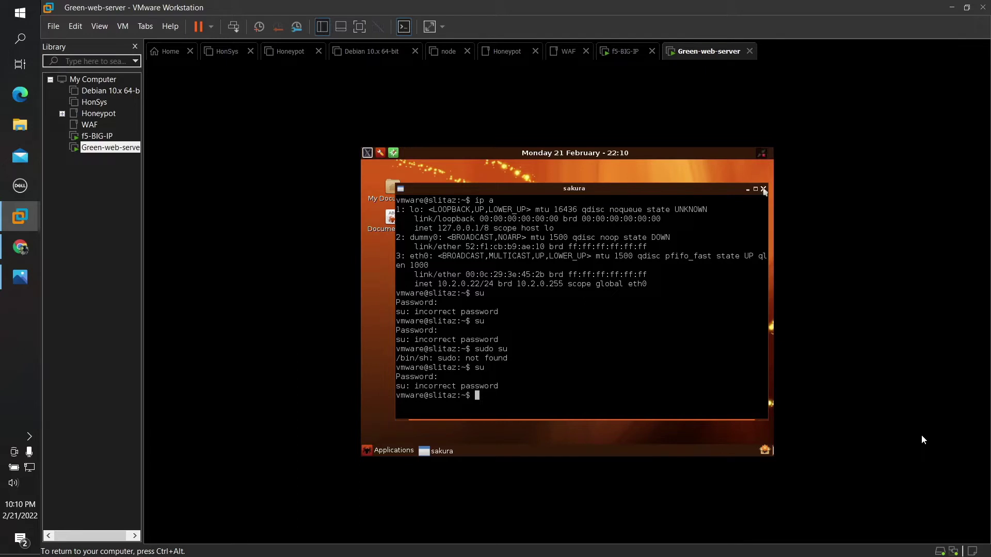
pyautogui.click(763, 189)
pyautogui.click(368, 154)
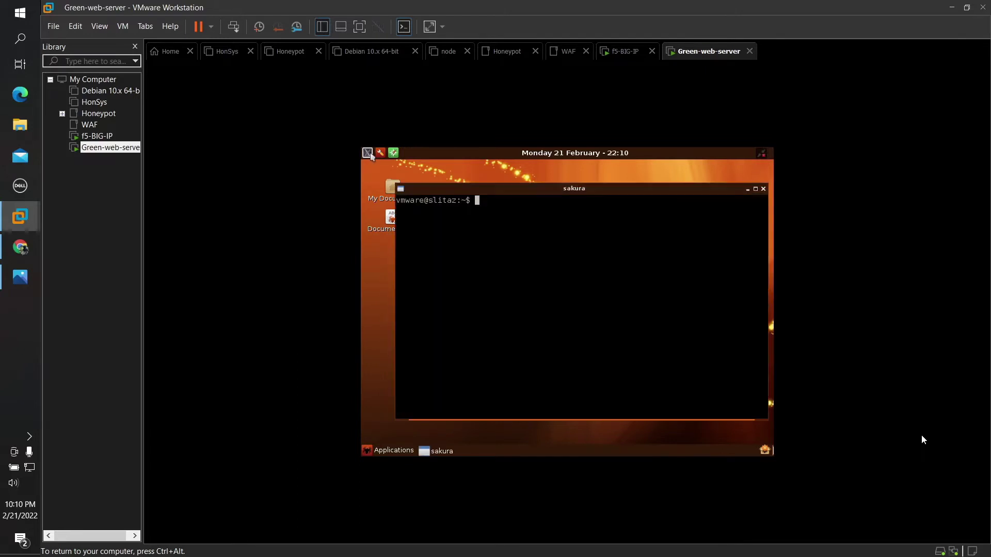
# Step: Become root with su, list /etc with ls -l, and begin typing nano network.conf
pyautogui.write('su')
pyautogui.press('Return')
pyautogui.press('Return')
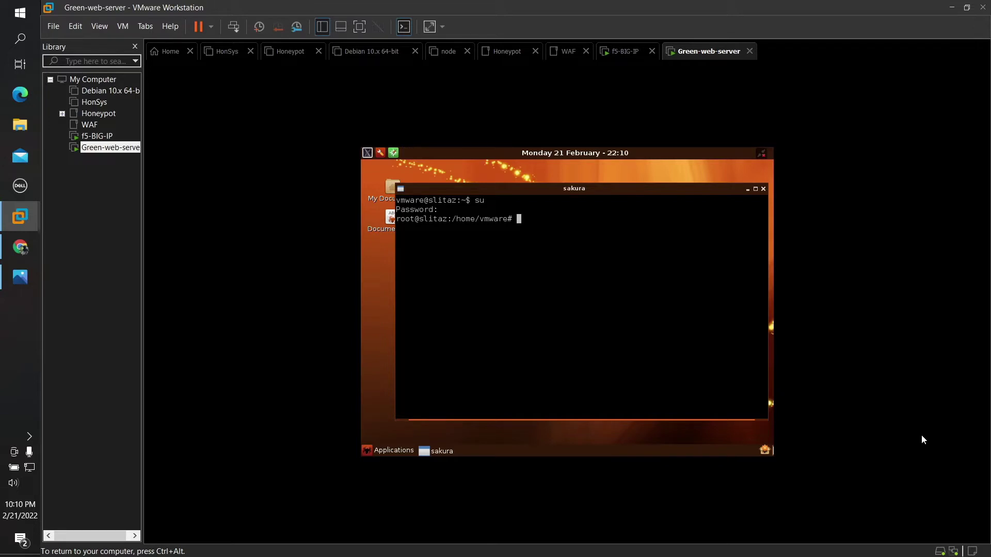
pyautogui.write('cd /etc')
pyautogui.press('Return')
pyautogui.write('ls -l')
pyautogui.press('Return')
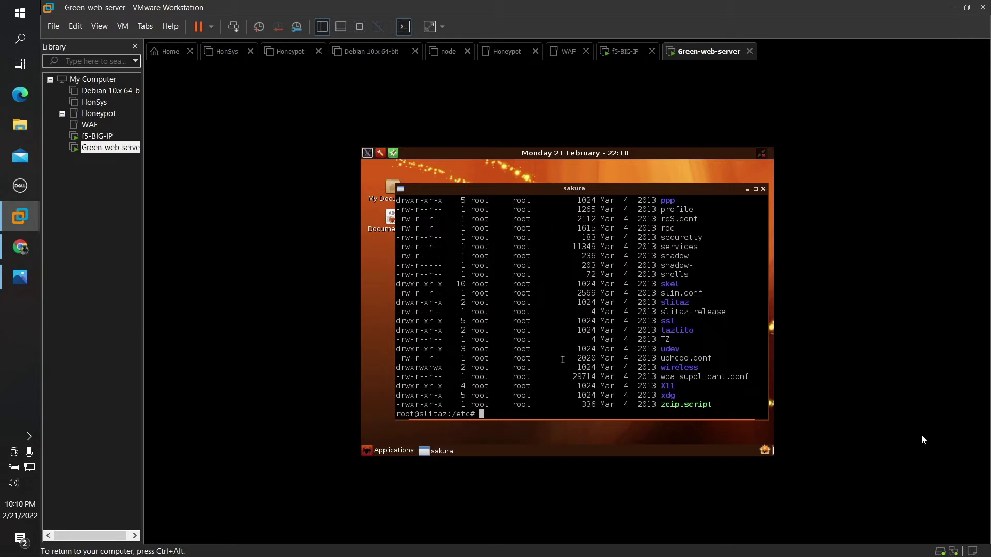
pyautogui.scroll(4, 584, 329)
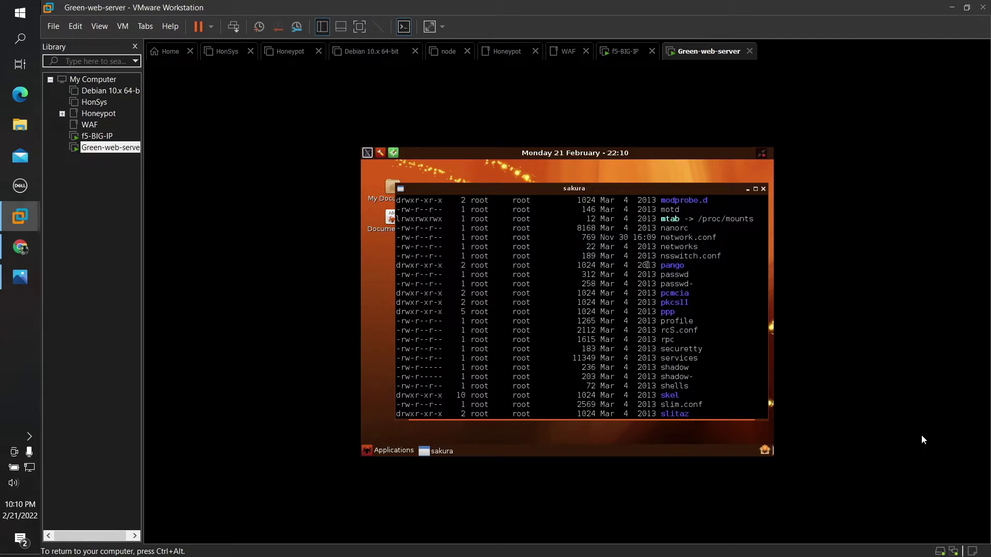
pyautogui.scroll(-4, 613, 312)
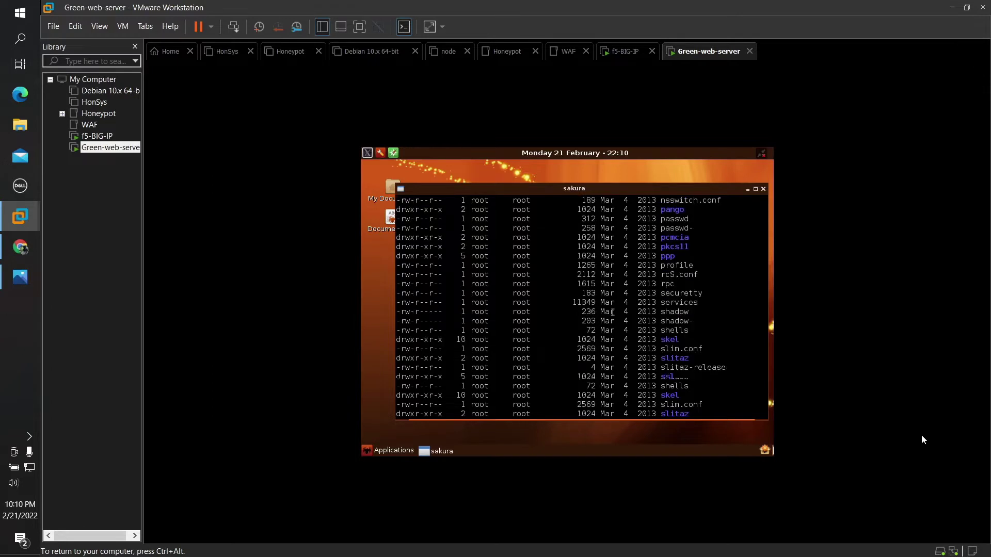
pyautogui.write('nan')
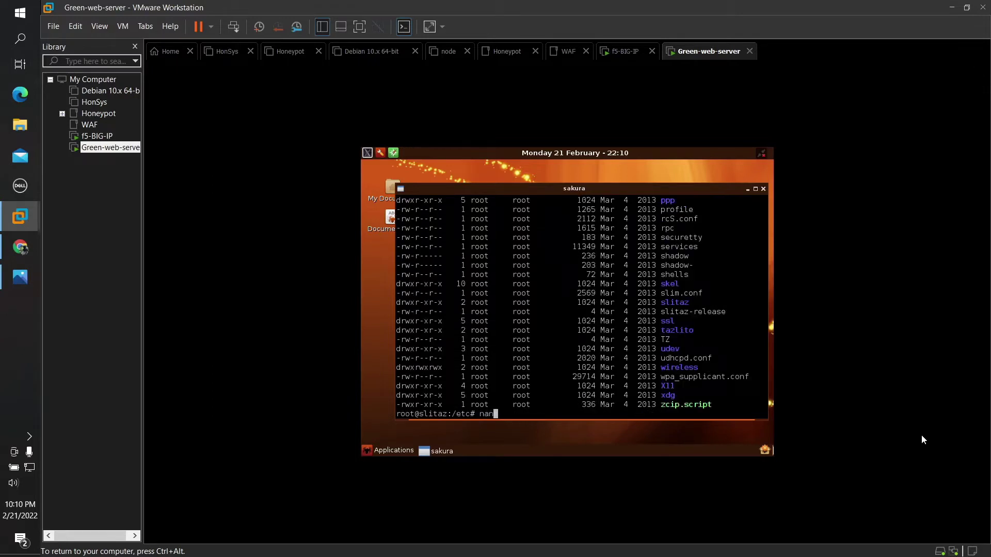
pyautogui.write('o network.conf')
pyautogui.press('Return')
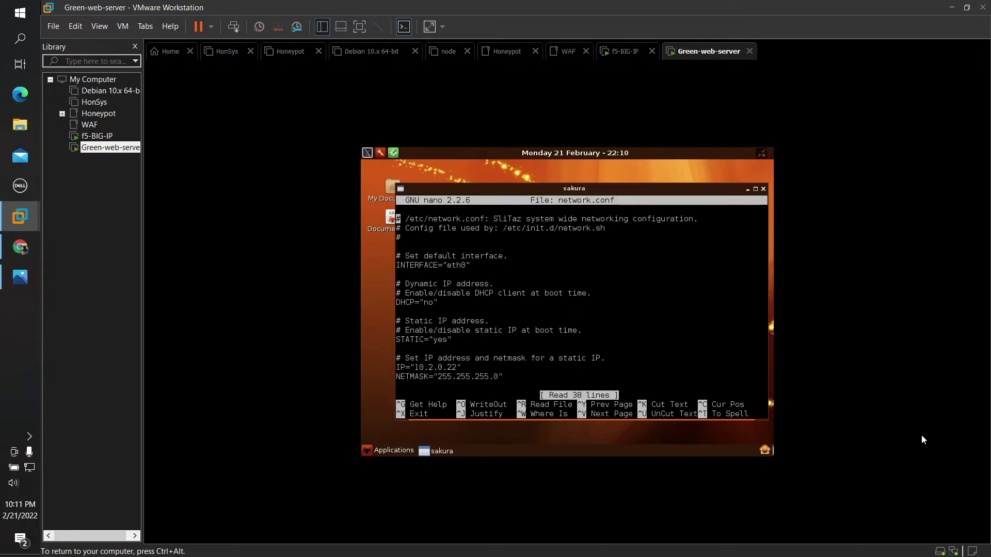
pyautogui.press('Down')
pyautogui.press('Down')
pyautogui.press('Down')
pyautogui.press('Down')
pyautogui.press('Down')
pyautogui.press('Down')
pyautogui.press('Down')
pyautogui.press('Down')
pyautogui.press('Down')
pyautogui.press('Down')
pyautogui.press('Down')
pyautogui.press('Down')
pyautogui.press('Down')
pyautogui.press('Down')
pyautogui.press('Down')
pyautogui.press('Down')
pyautogui.press('Down')
pyautogui.press('Down')
pyautogui.press('Down')
pyautogui.press('Down')
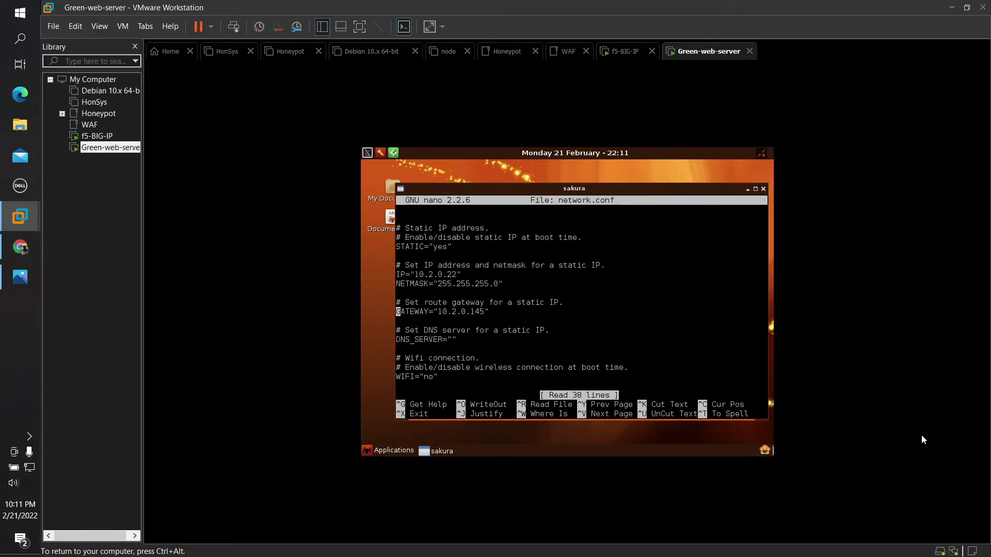
pyautogui.press('Down')
pyautogui.press('Down')
pyautogui.press('Down')
pyautogui.press('Up')
pyautogui.press('Up')
pyautogui.press('Up')
pyautogui.press('Up')
pyautogui.press('Up')
pyautogui.press('Up')
pyautogui.press('Up')
pyautogui.press('Up')
pyautogui.press('Up')
pyautogui.press('Up')
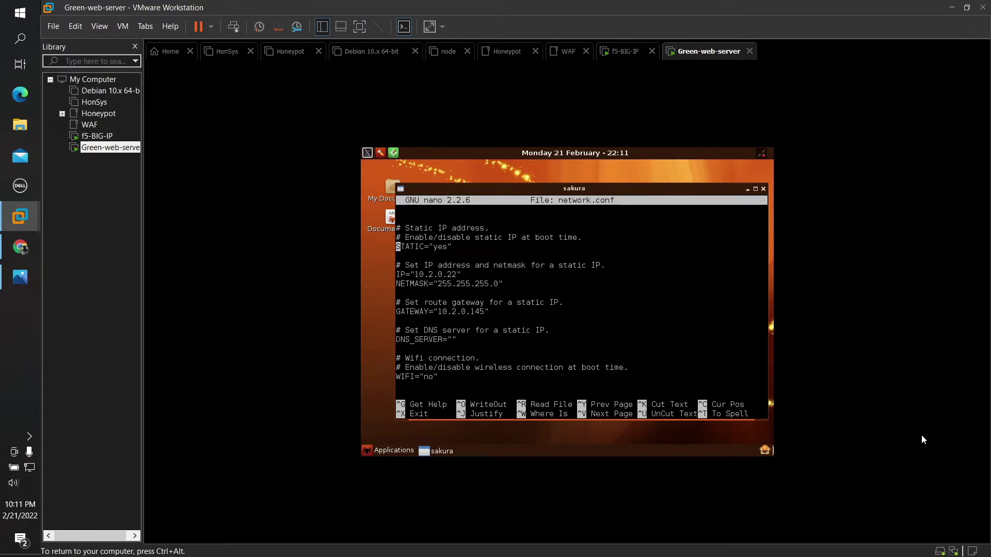
pyautogui.hotkey('ctrl', 'x')
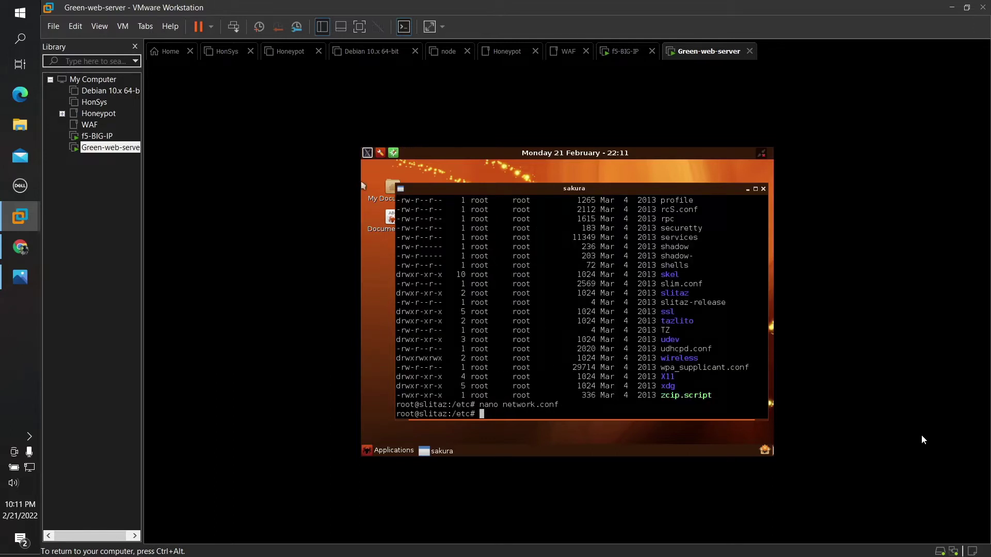
pyautogui.hotkey('ctrl', 'alt')
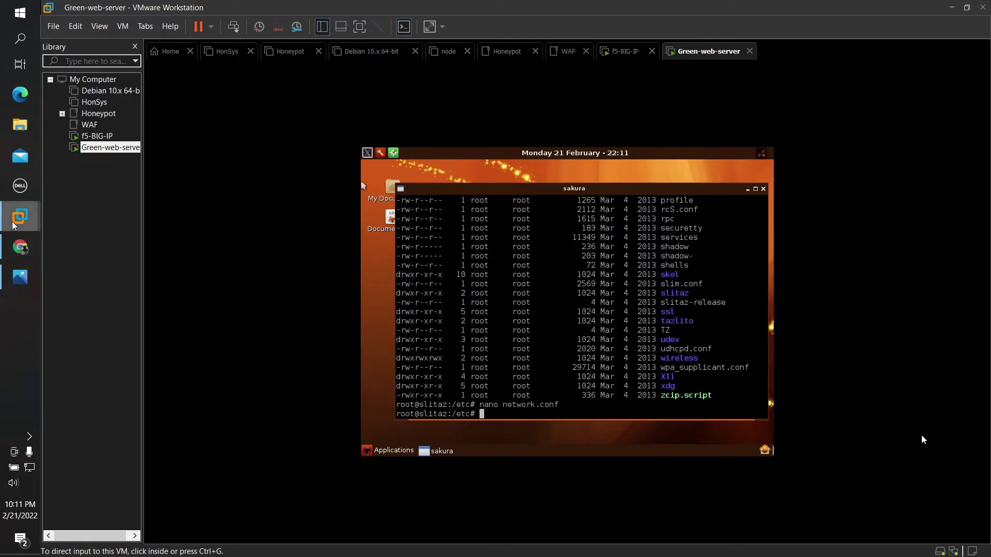
# Step: Bring the BIG-IP Configuration Utility forward, glance at the IP map, and open Network » VLANs
pyautogui.moveTo(2, 236)
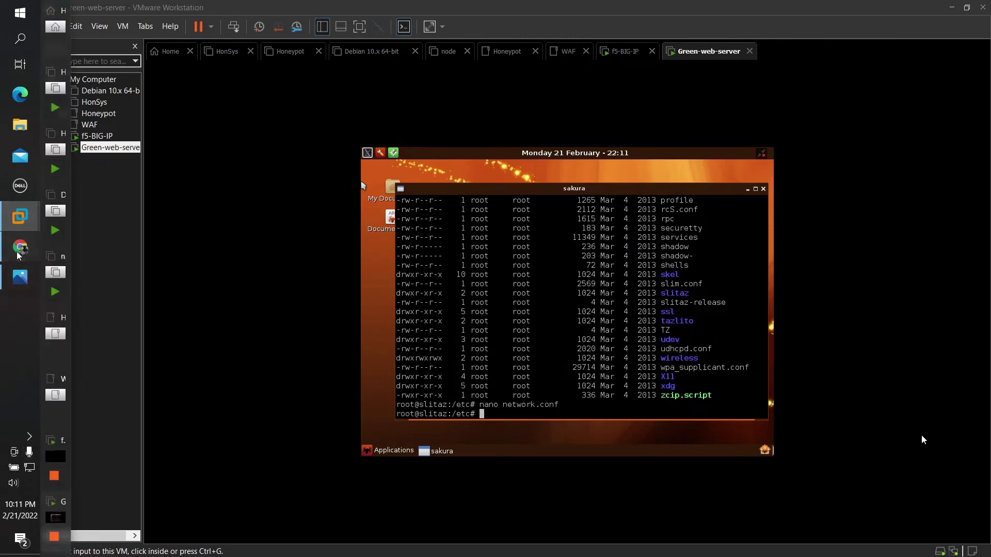
pyautogui.click(19, 252)
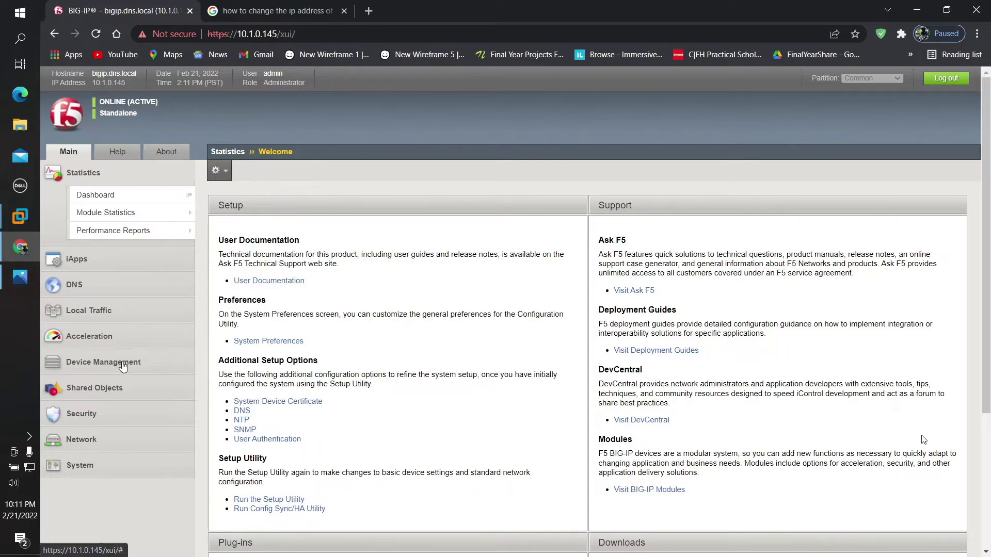
pyautogui.click(91, 439)
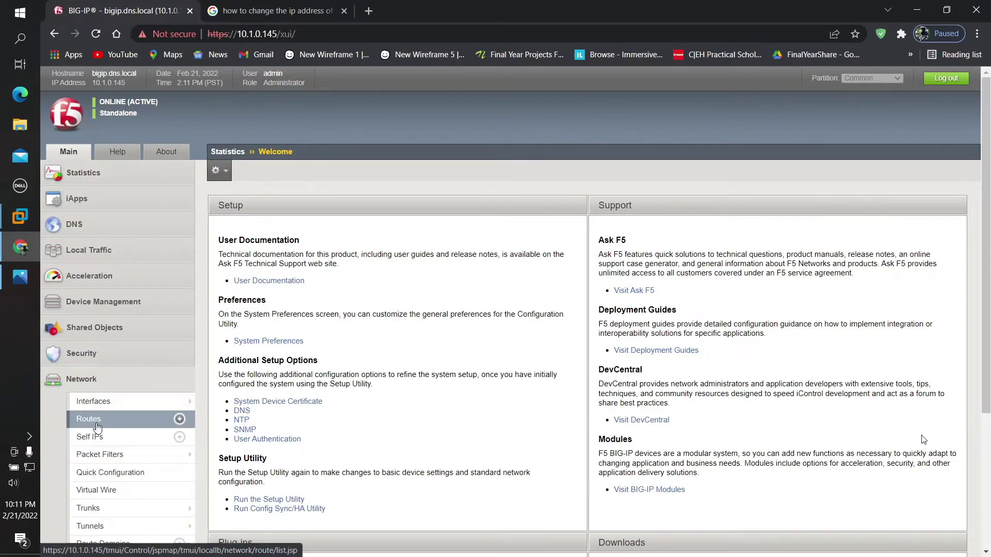
pyautogui.scroll(-3, 98, 413)
pyautogui.click(20, 278)
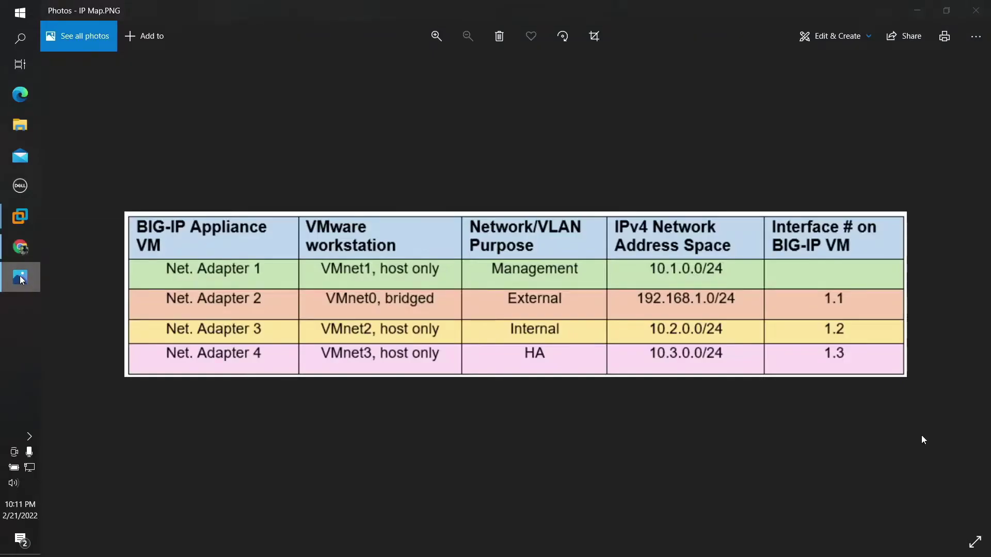
pyautogui.click(20, 278)
pyautogui.scroll(-1, 58, 391)
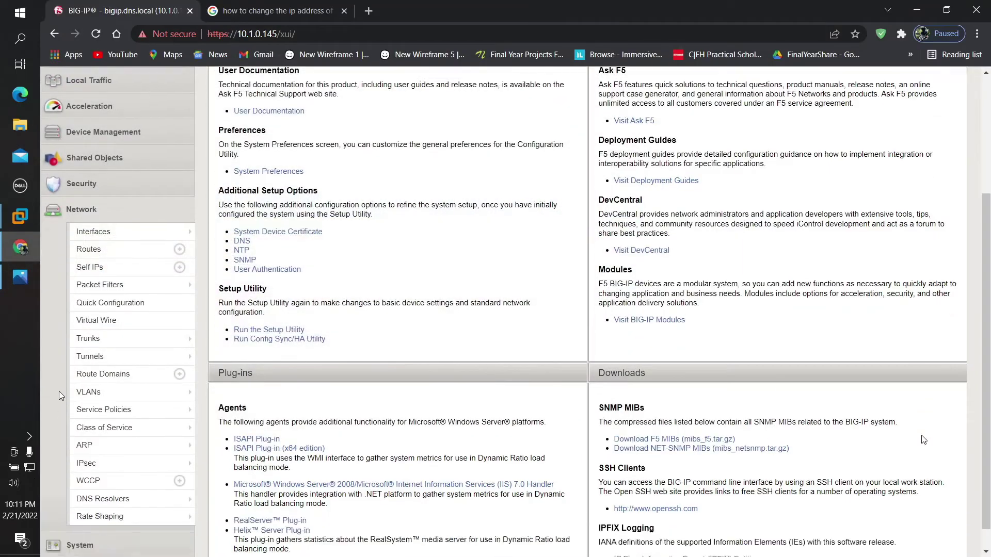
pyautogui.click(85, 392)
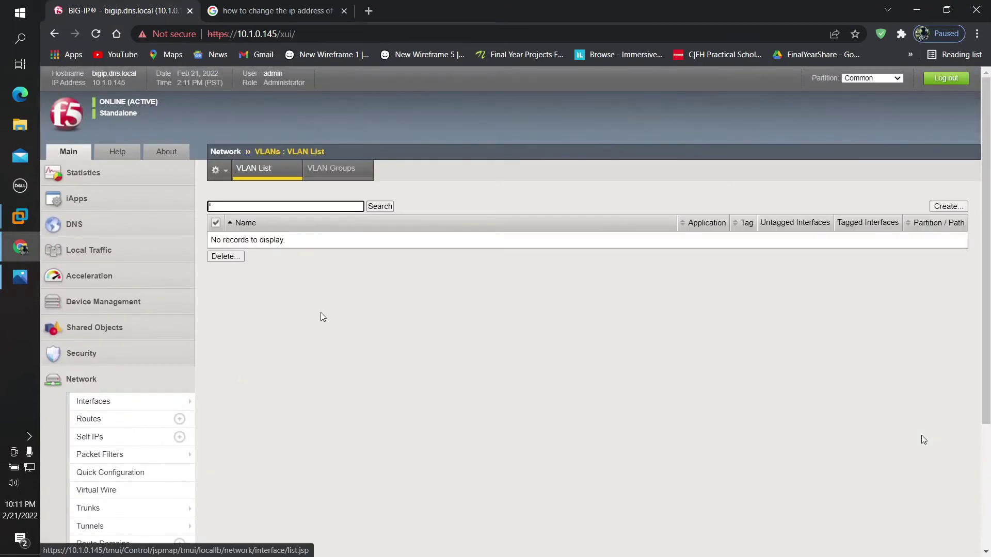
# Step: Create a new VLAN and name it internal-vlan
pyautogui.click(946, 208)
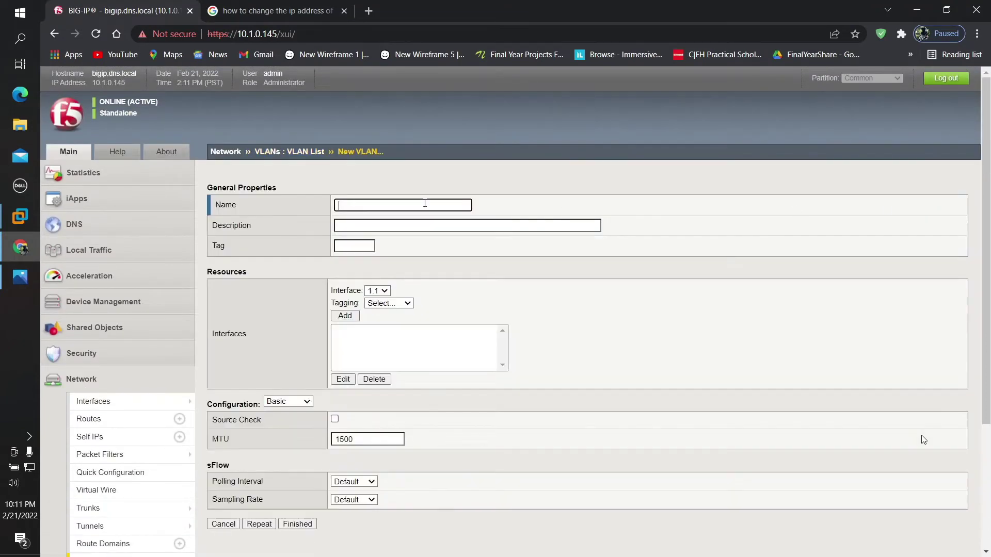
pyautogui.click(425, 204)
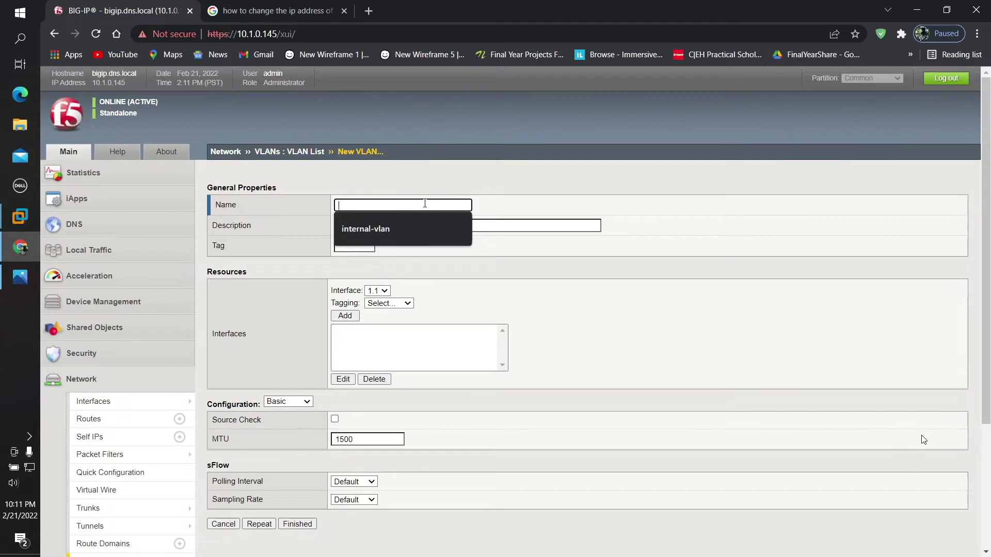
pyautogui.press('Down')
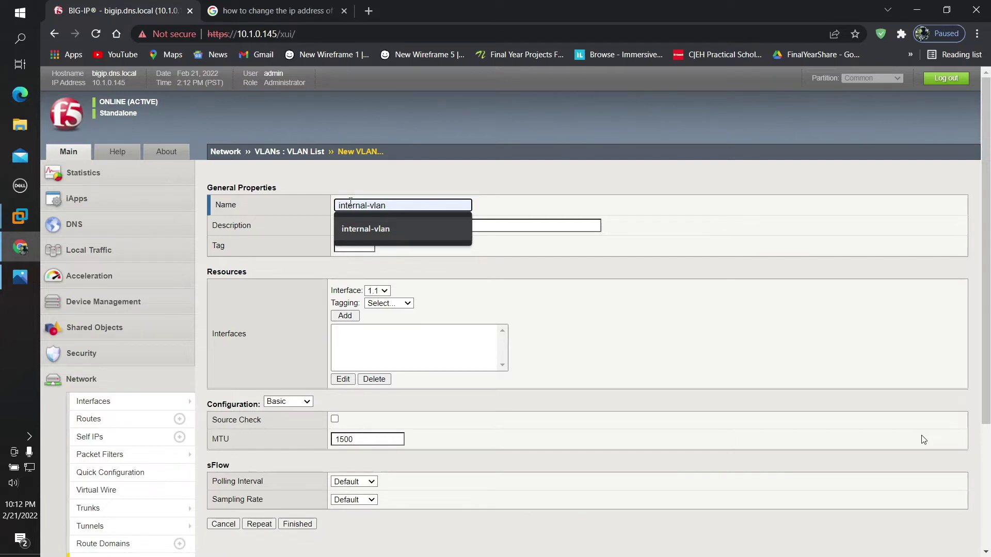
pyautogui.click(366, 233)
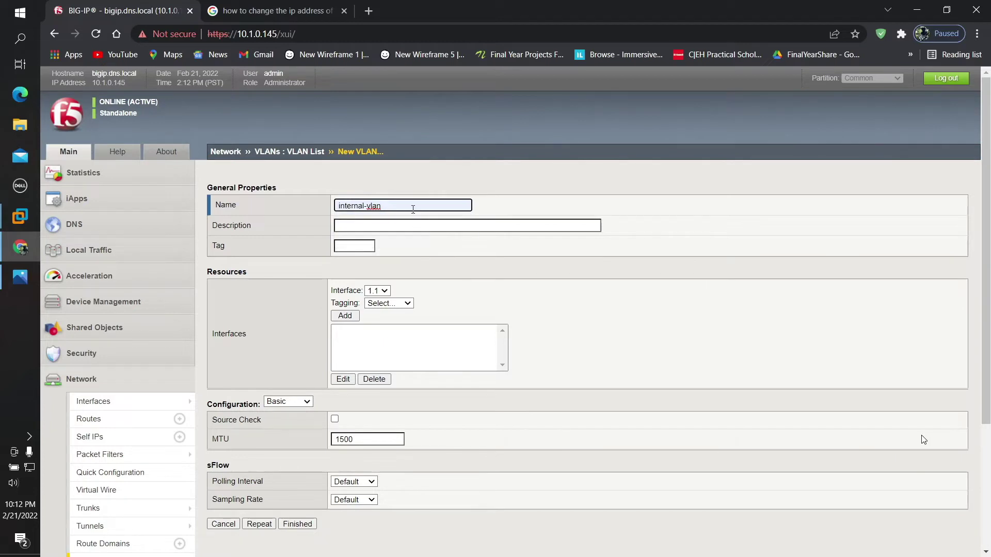
pyautogui.write('-')
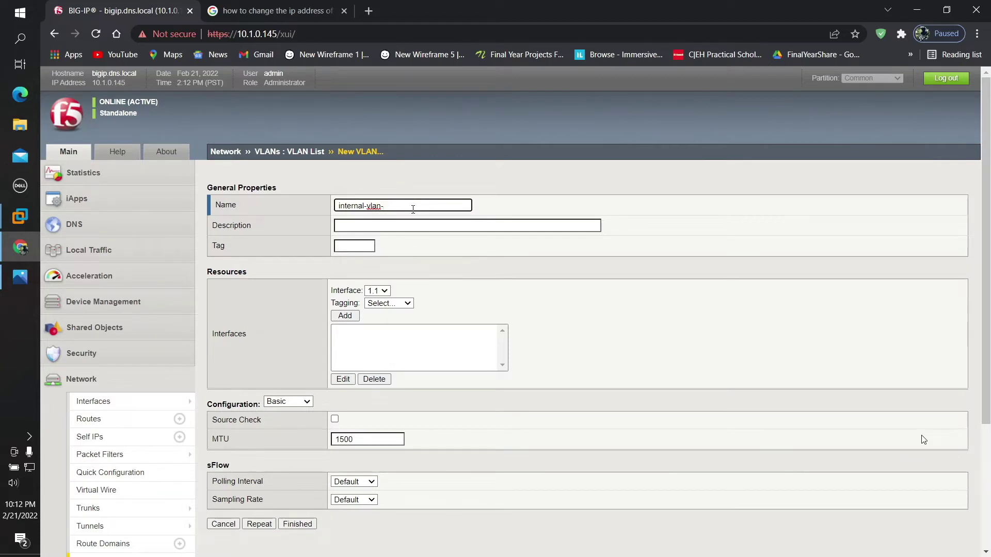
pyautogui.write('145')
pyautogui.press('BackSpace')
pyautogui.press('BackSpace')
pyautogui.press('BackSpace')
pyautogui.press('BackSpace')
# Step: Give the VLAN the description 'This is the vlan for the internal network 10.2.0.0/24'
pyautogui.click(395, 222)
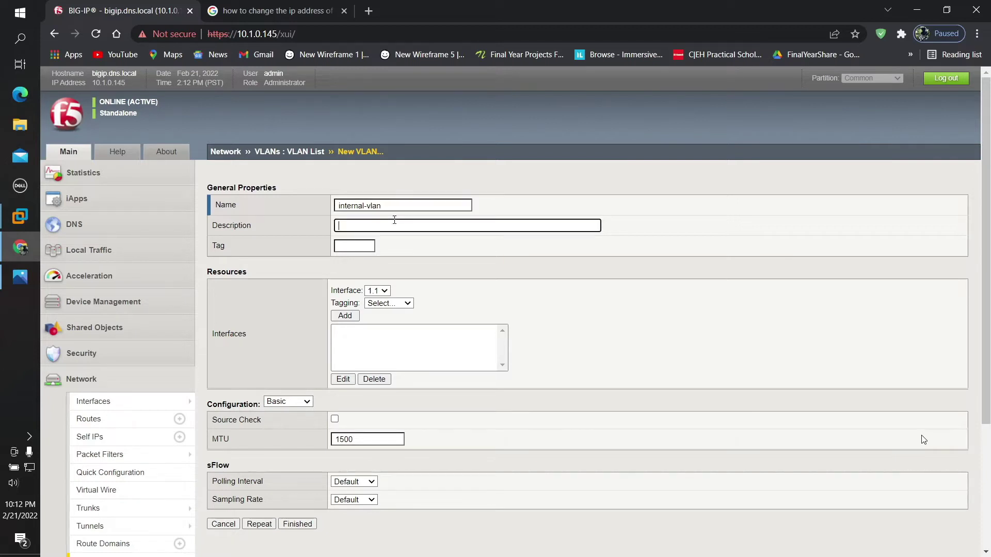
pyautogui.write('This is the vlan for the internal network 10.2.0.0')
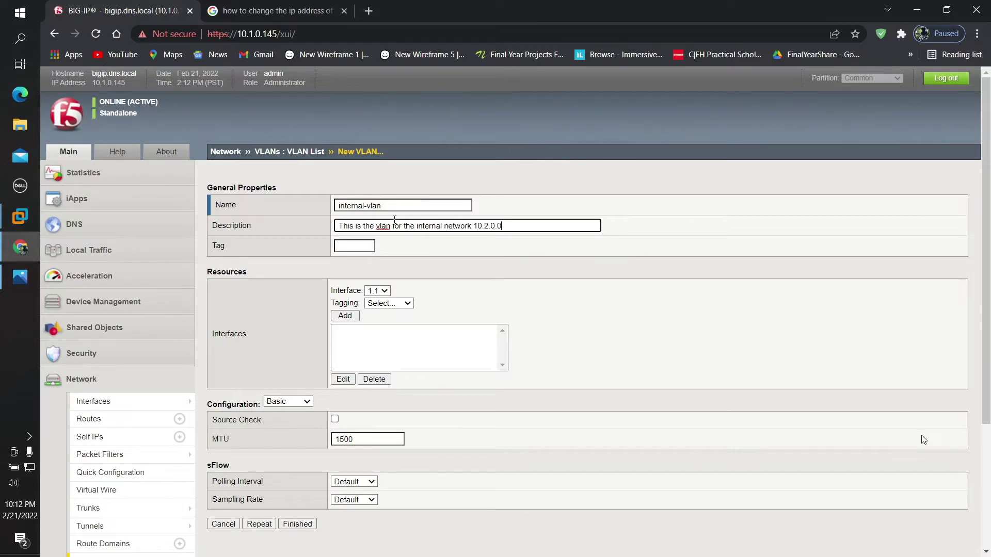
pyautogui.write('/24')
pyautogui.scroll(-1, 289, 304)
# Step: Review the IP map diagram, resizing its window for reference
pyautogui.click(20, 277)
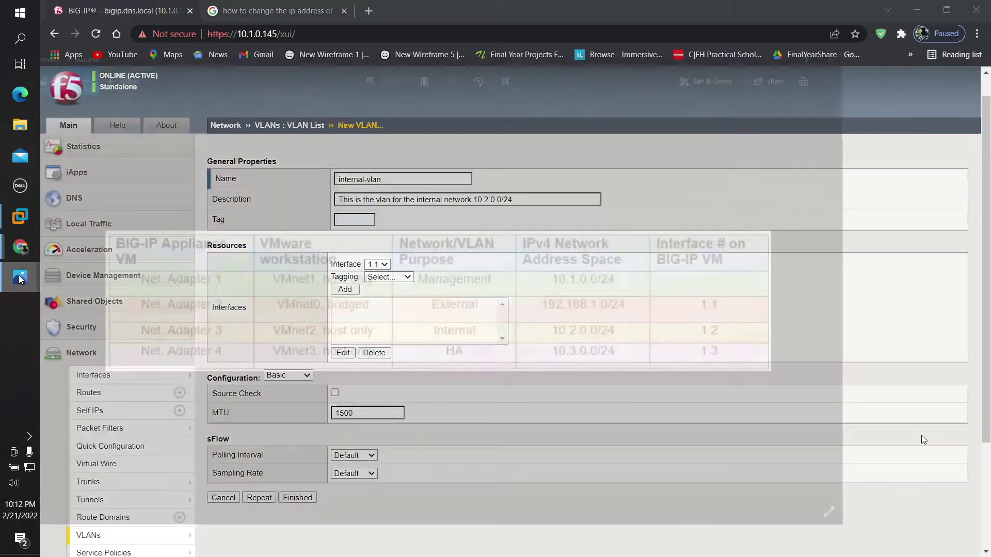
pyautogui.moveTo(387, 5); pyautogui.dragTo(615, 55)
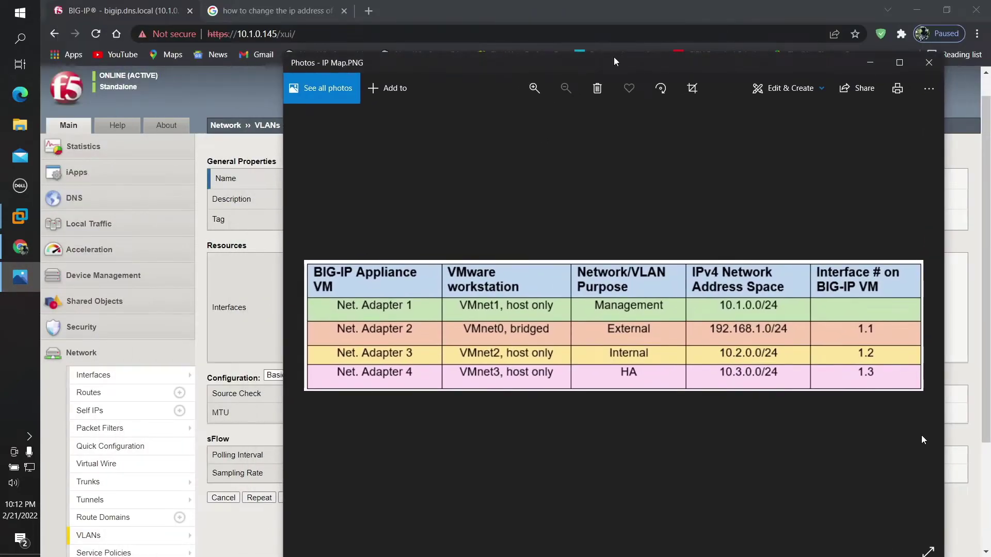
pyautogui.moveTo(617, 55); pyautogui.dragTo(609, 132)
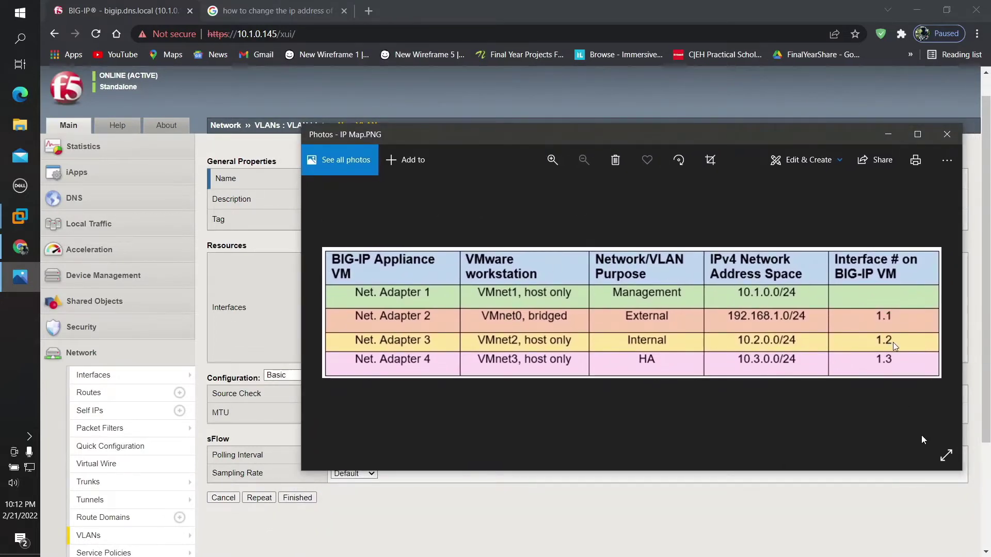
pyautogui.click(886, 136)
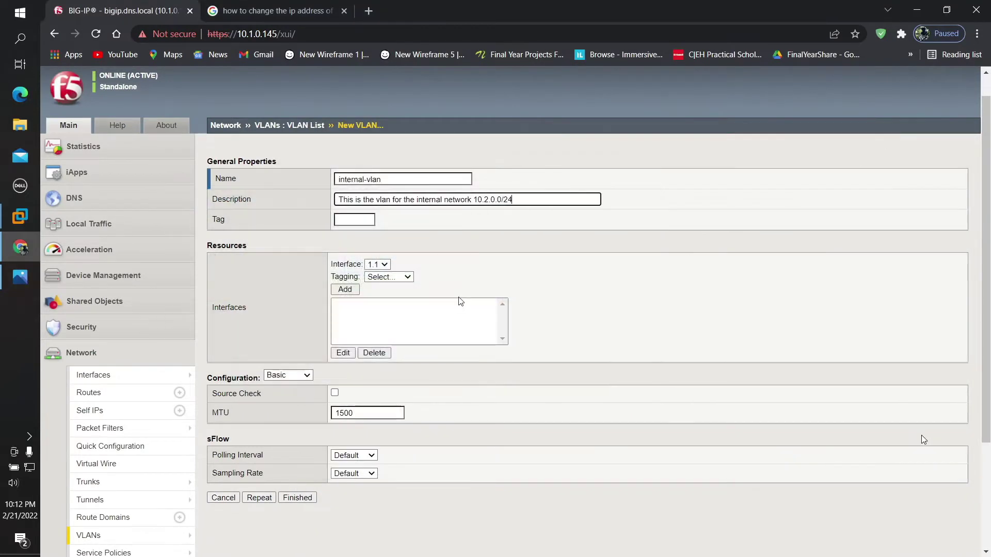
# Step: Add interface 1.2 untagged to internal-vlan and save it, which gets tag 4094
pyautogui.click(380, 265)
pyautogui.click(379, 285)
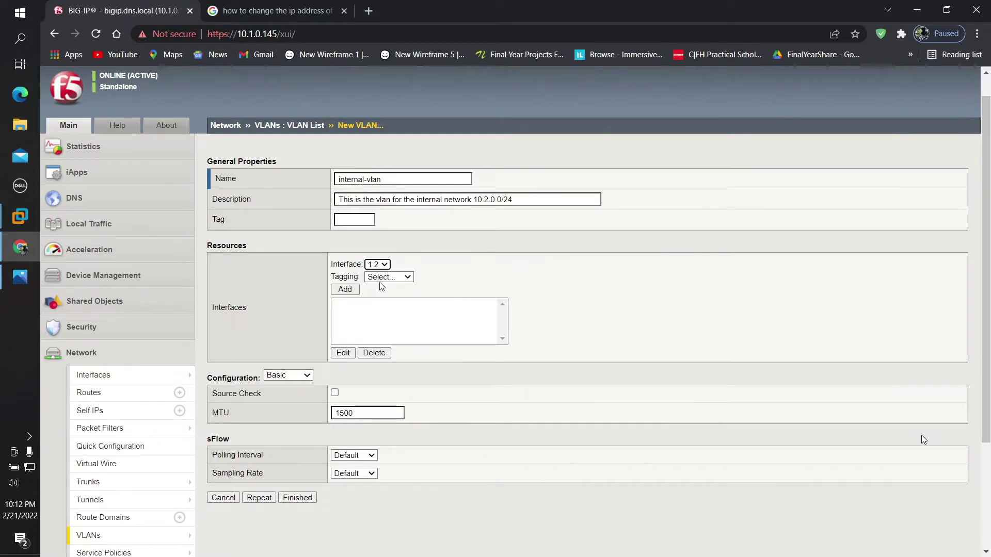
pyautogui.click(387, 278)
pyautogui.click(390, 308)
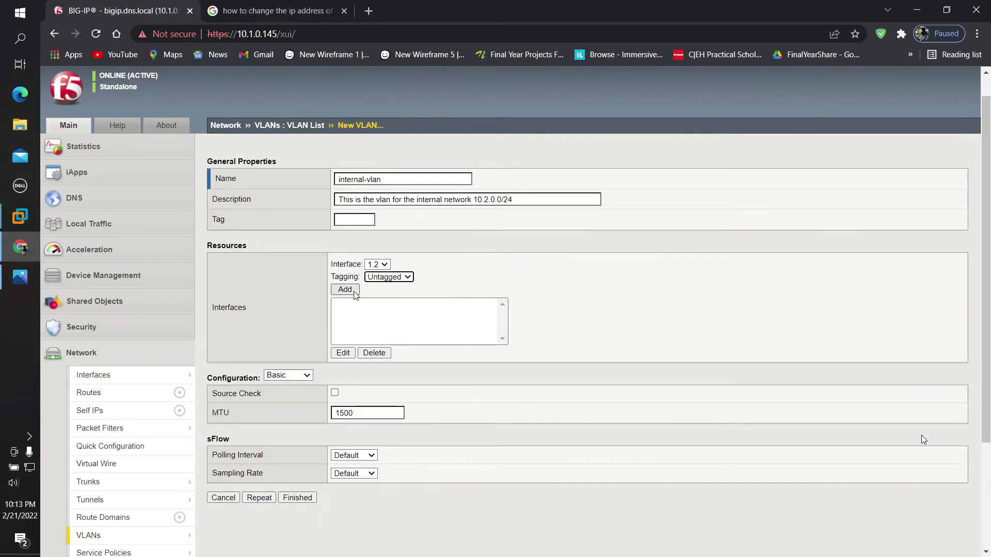
pyautogui.click(344, 290)
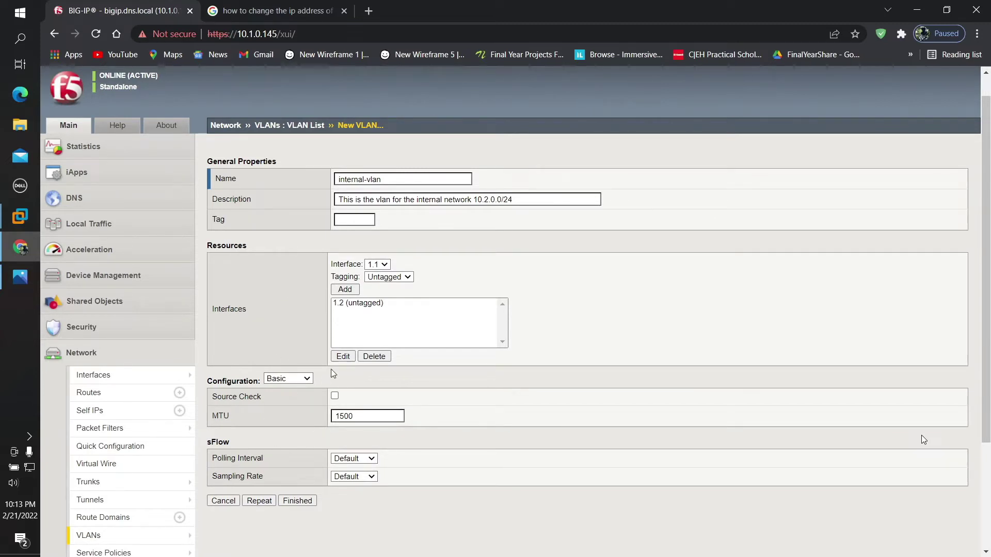
pyautogui.click(298, 501)
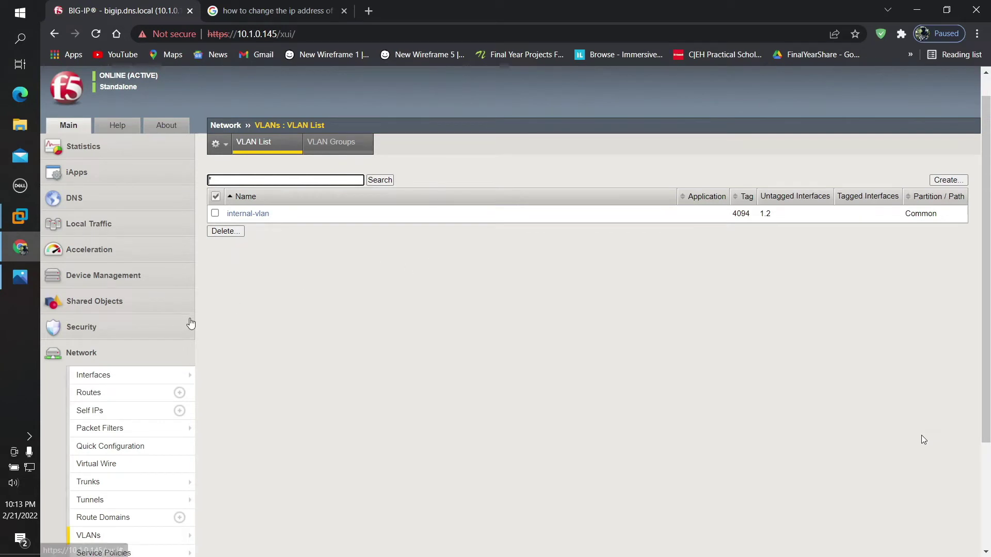
# Step: Start a new self IP under Network » Self IPs named internal-network-server
pyautogui.click(117, 410)
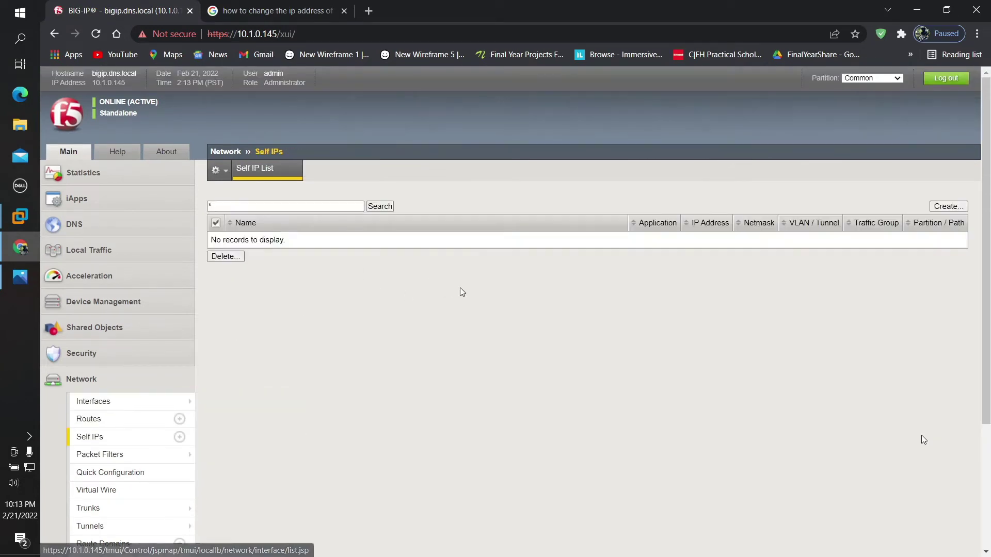
pyautogui.click(937, 208)
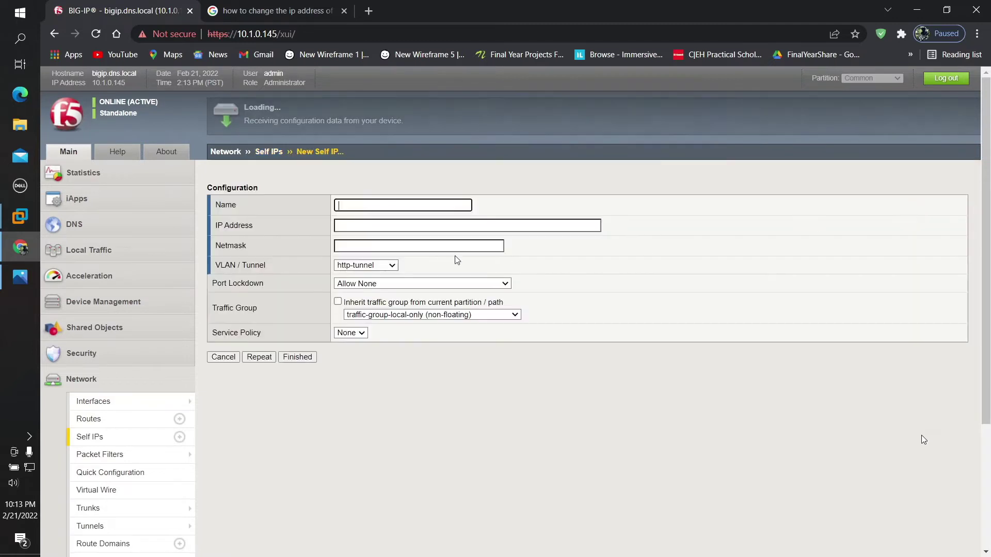
pyautogui.click(390, 207)
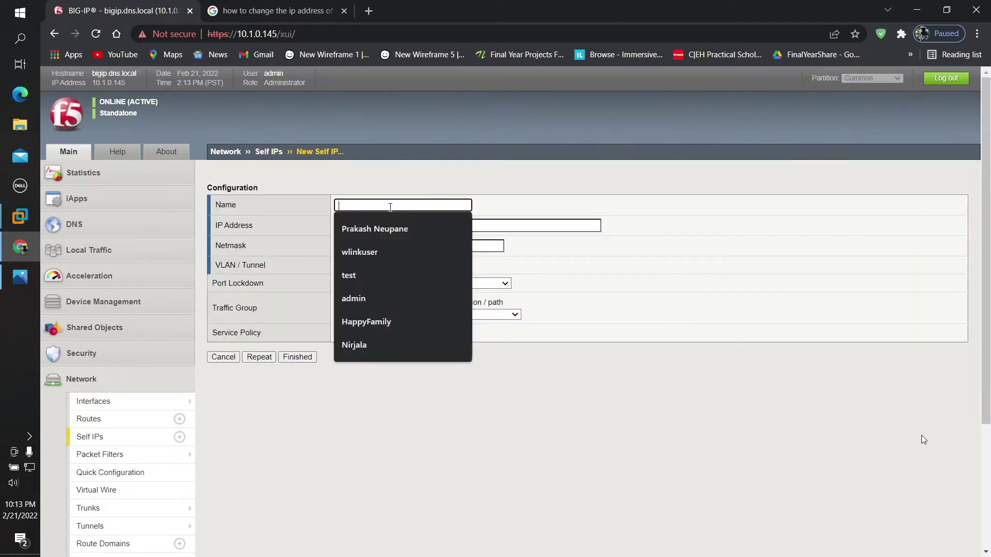
pyautogui.click(470, 129)
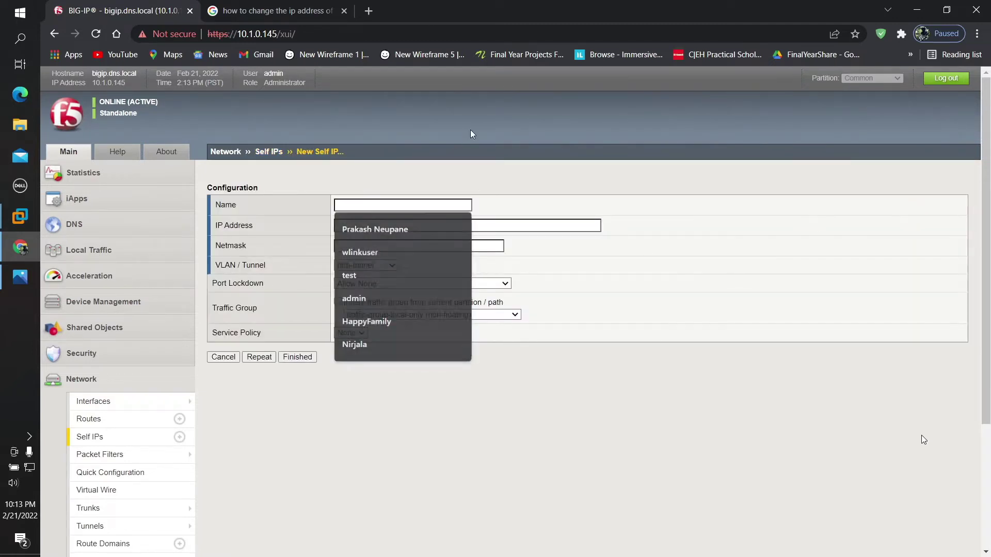
pyautogui.click(393, 202)
pyautogui.write('e')
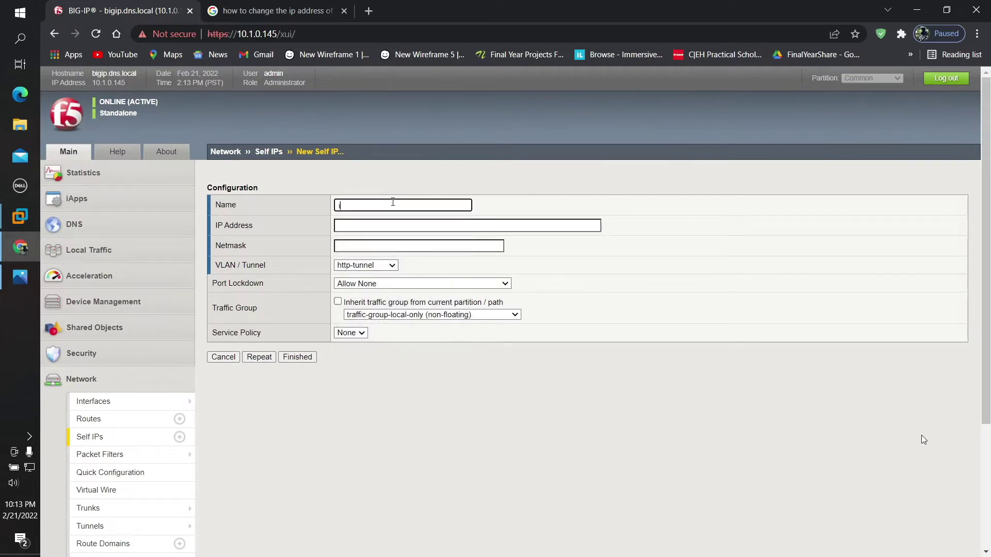
pyautogui.write('nternal')
pyautogui.write('-v')
pyautogui.write('network')
pyautogui.write('-server')
# Step: Enter 10.2.0.145, netmask 255.255.255.0, VLAN internal-vlan, and Port Lockdown Allow Default
pyautogui.click(386, 226)
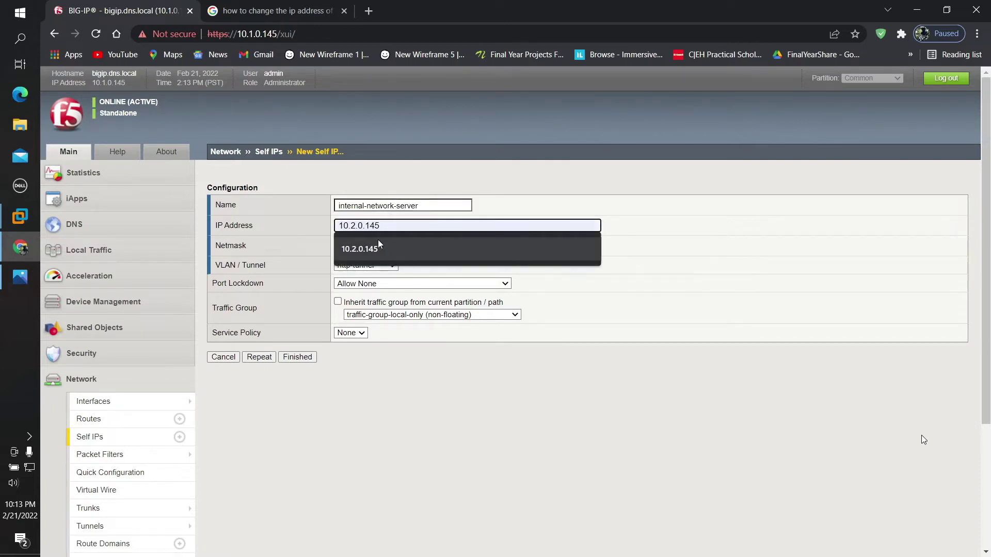
pyautogui.click(378, 239)
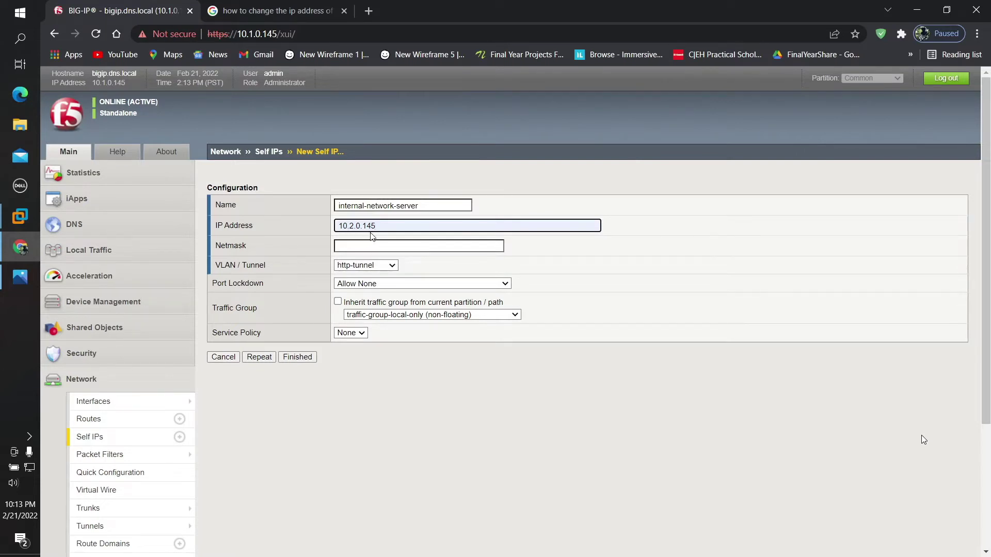
pyautogui.click(349, 242)
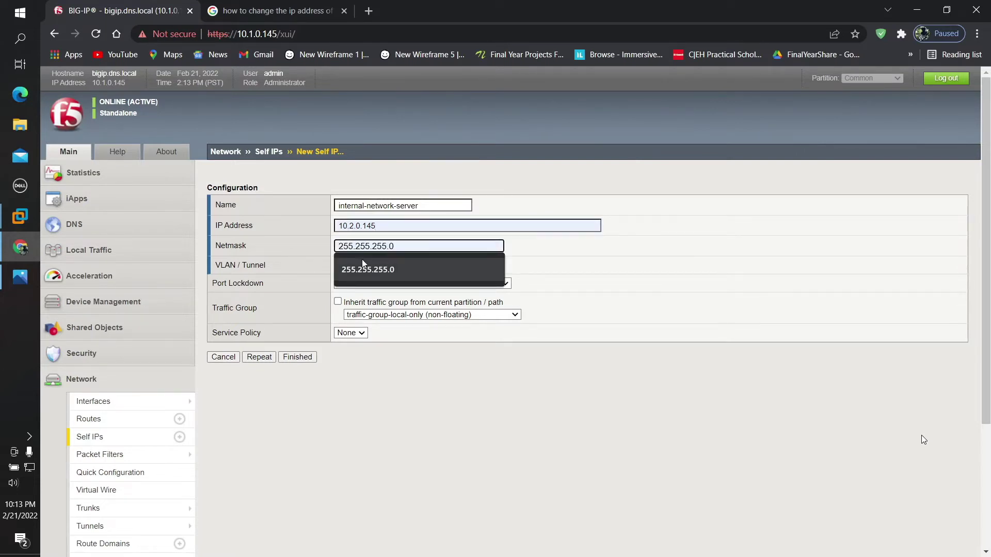
pyautogui.click(362, 259)
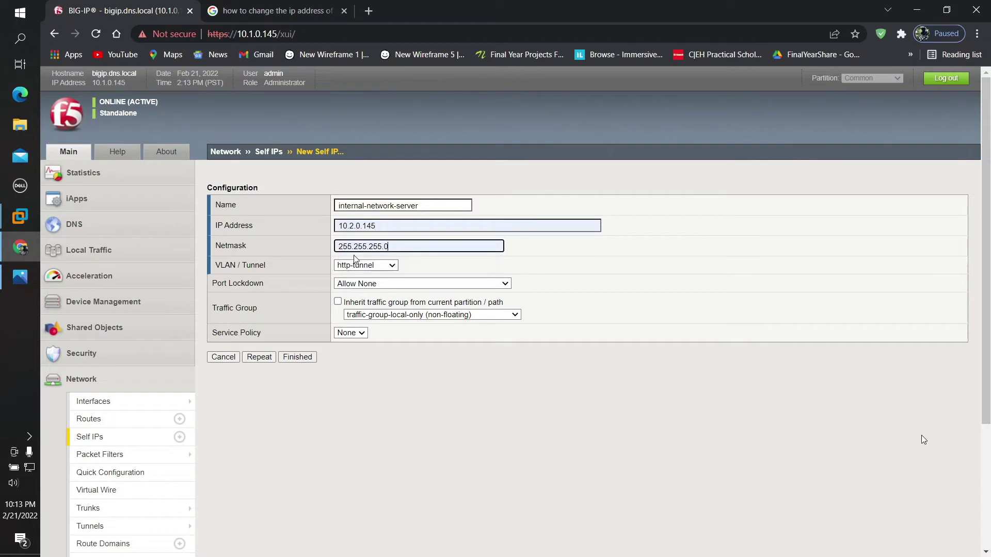
pyautogui.click(392, 265)
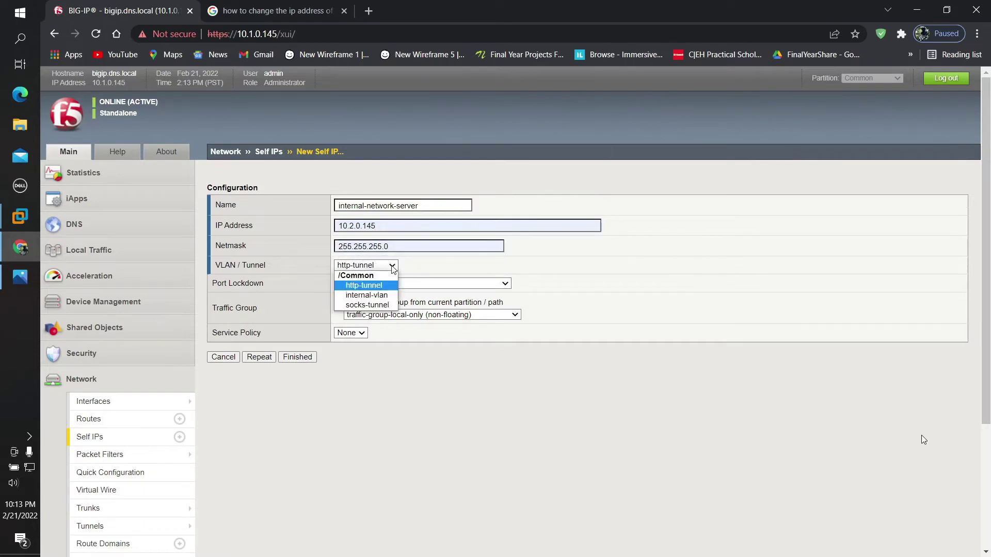
pyautogui.click(377, 295)
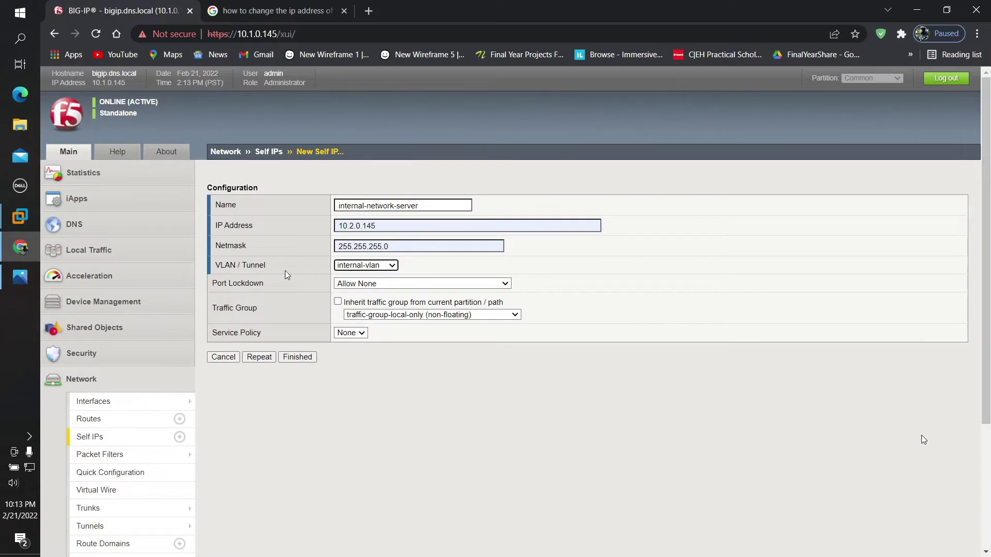
pyautogui.click(368, 286)
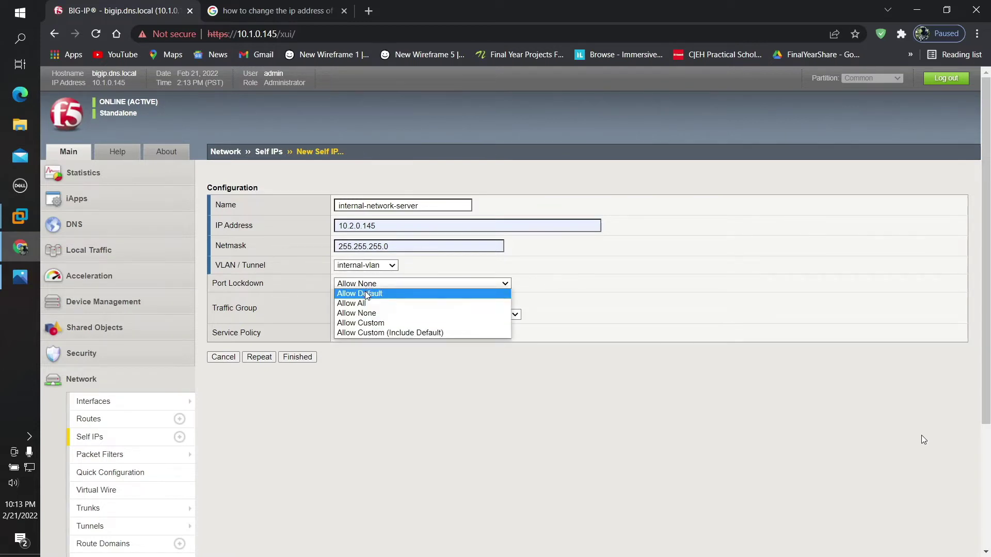
pyautogui.click(366, 293)
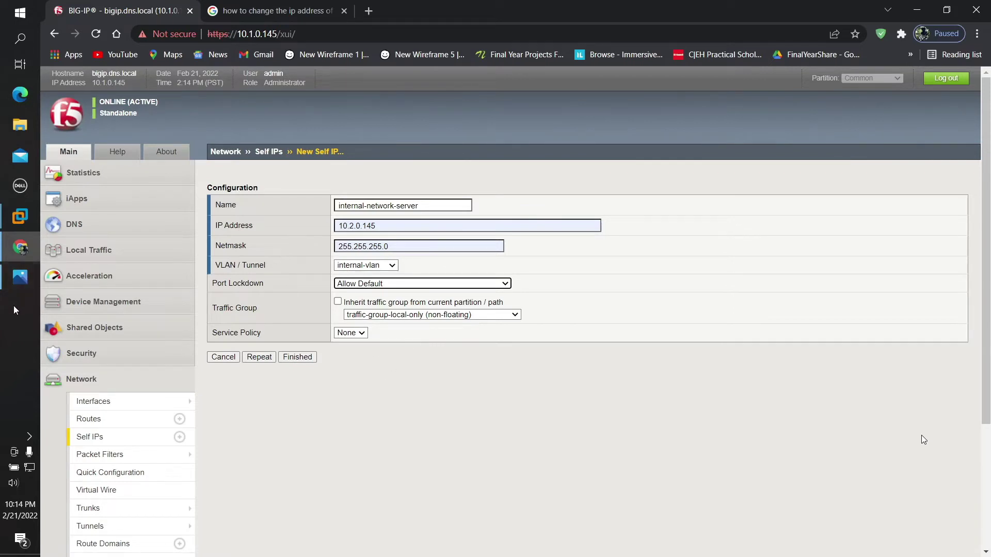
# Step: Open the network diagram image from the desktop in Paint
pyautogui.press('super+d')
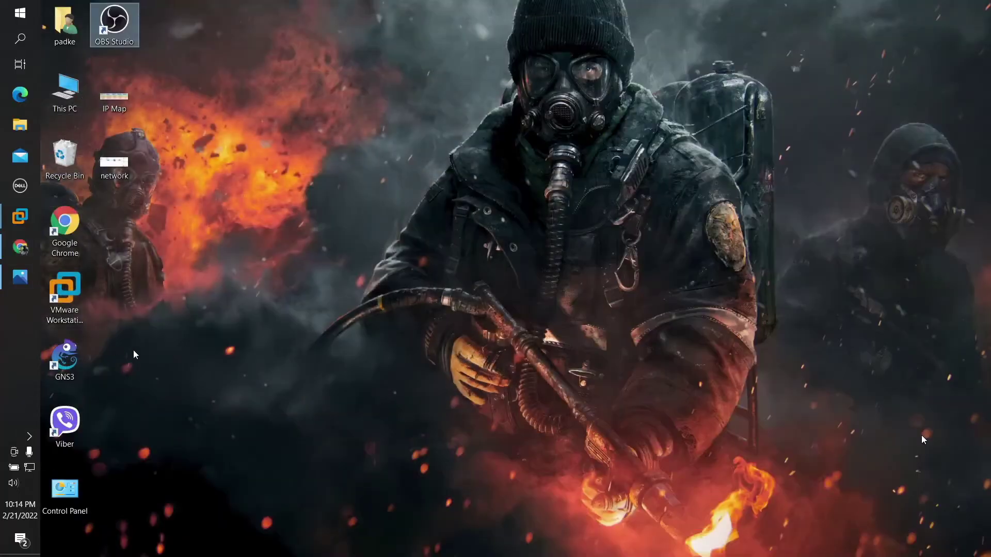
pyautogui.click(120, 166)
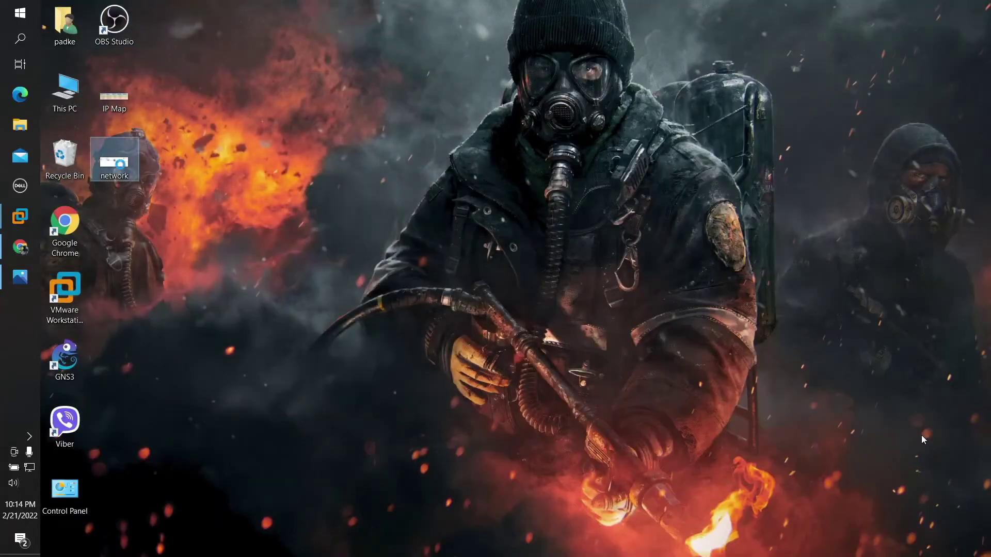
pyautogui.rightClick(120, 165)
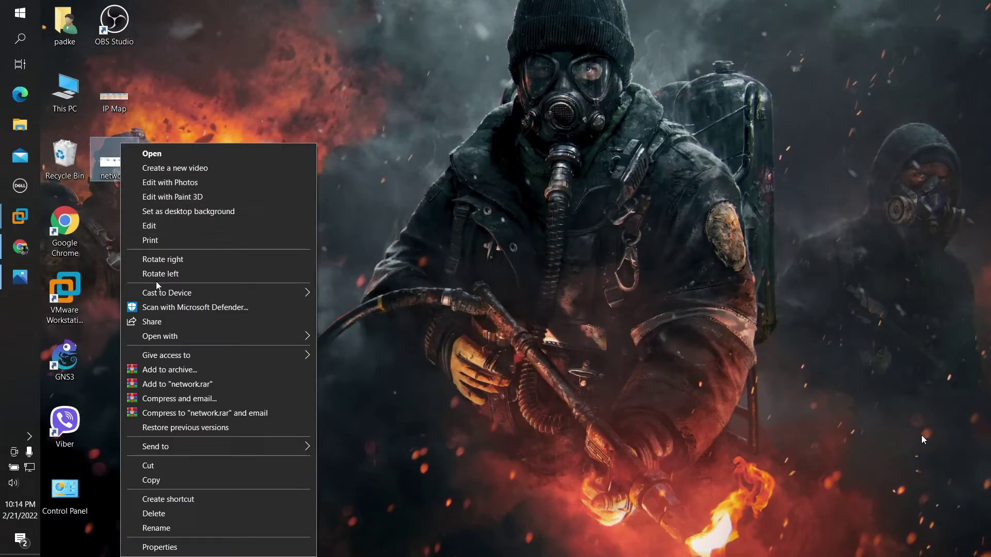
pyautogui.moveTo(286, 337)
pyautogui.click(345, 353)
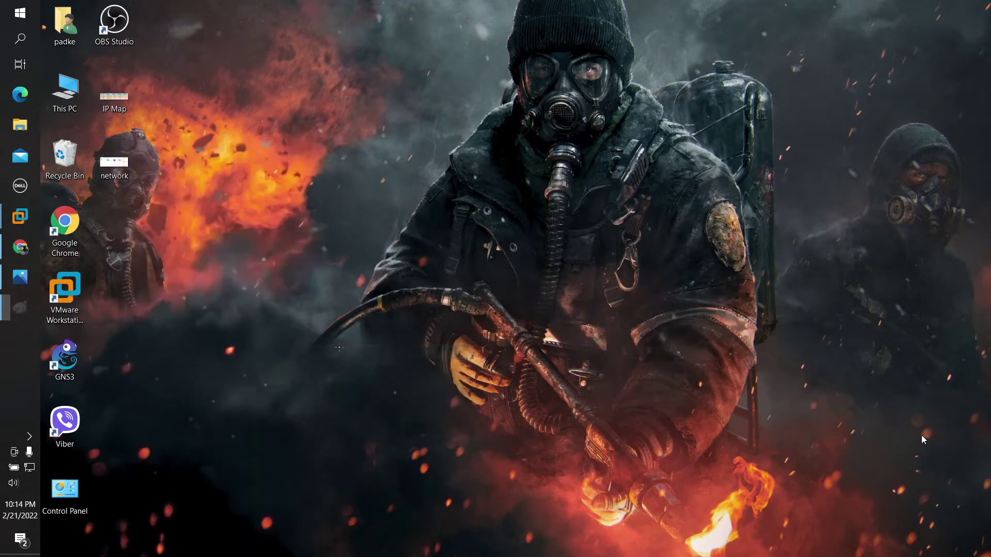
# Step: Maximize Paint, enlarge the canvas, and move the diagram toward its centre
pyautogui.click(851, 149)
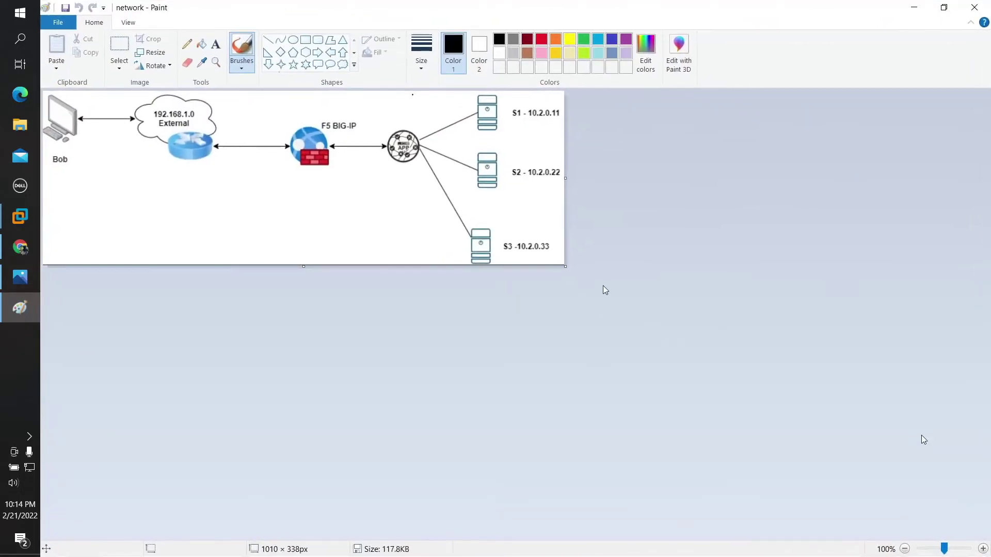
pyautogui.moveTo(565, 266); pyautogui.dragTo(989, 555)
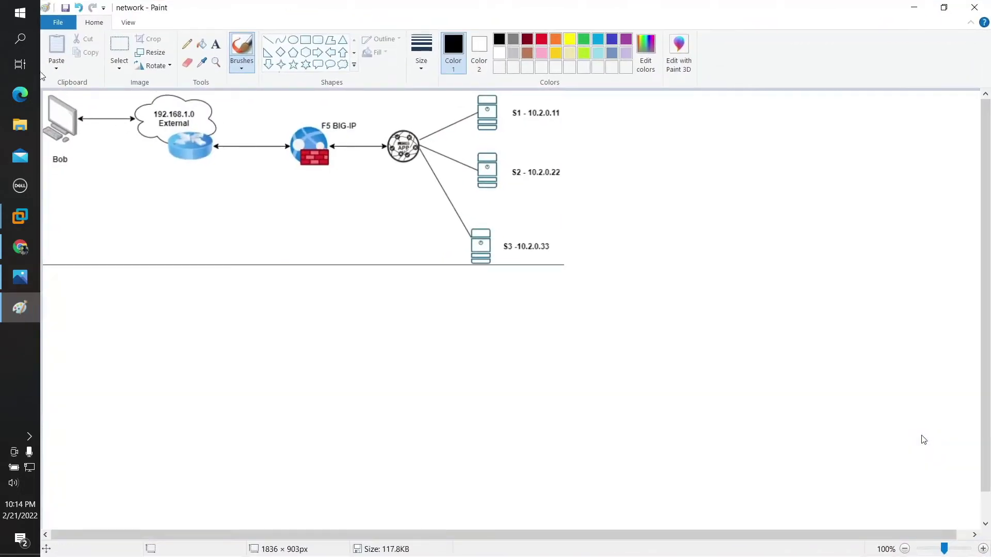
pyautogui.click(129, 47)
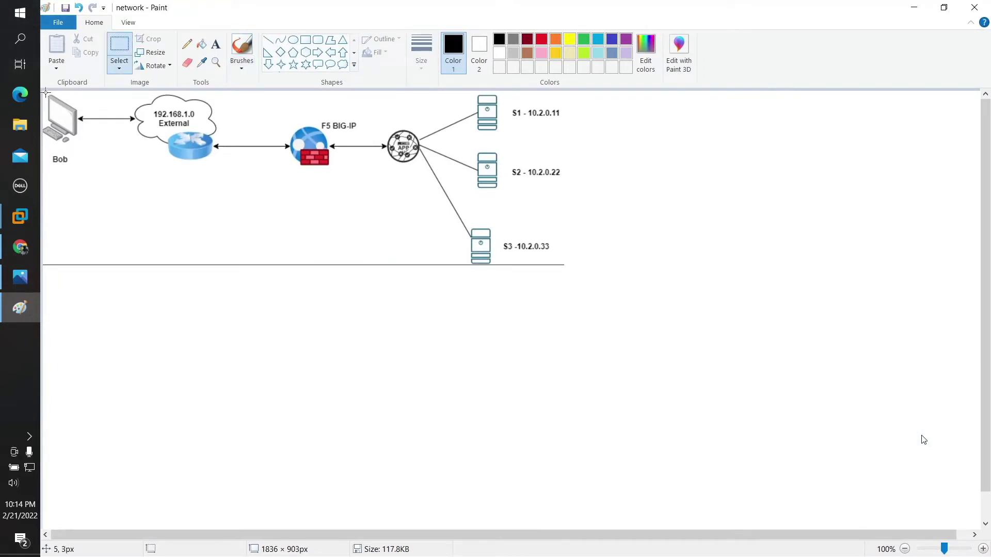
pyautogui.moveTo(46, 92); pyautogui.dragTo(562, 264)
pyautogui.moveTo(353, 187); pyautogui.dragTo(516, 309)
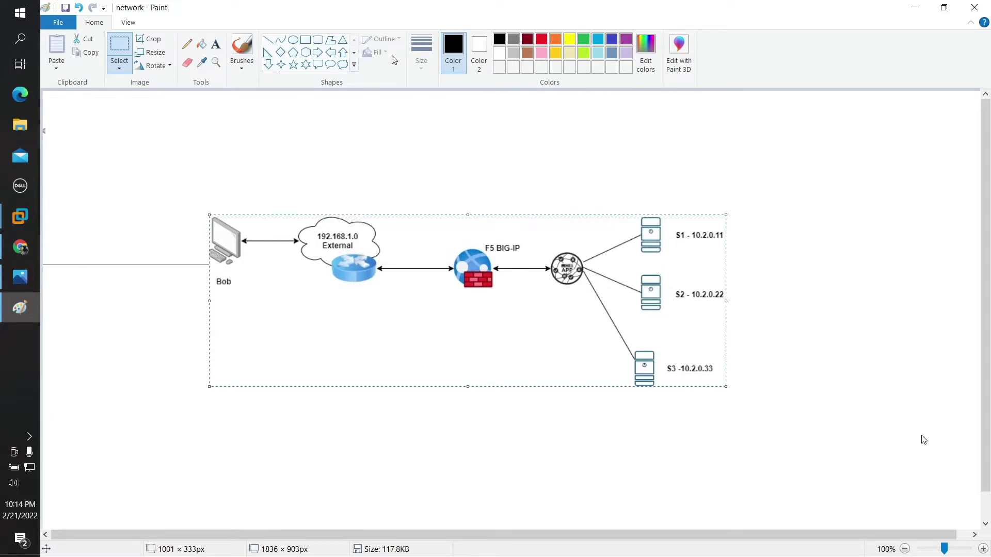
# Step: Circle the BIG-IP's arrow with the brush and write 1.2 beneath it
pyautogui.click(242, 49)
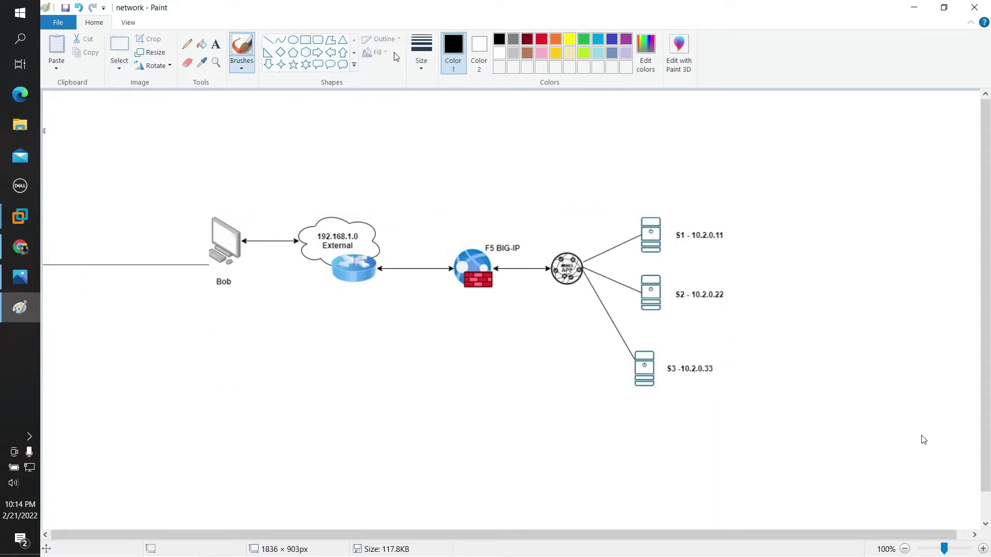
pyautogui.click(421, 51)
pyautogui.click(454, 238)
pyautogui.moveTo(497, 269)
pyautogui.mouseDown()
pyautogui.moveTo(503, 264)
pyautogui.moveTo(485, 264)
pyautogui.moveTo(513, 266)
pyautogui.moveTo(496, 261)
pyautogui.moveTo(504, 297)
pyautogui.moveTo(522, 289)
pyautogui.mouseUp()
pyautogui.click(510, 293)
pyautogui.click(19, 281)
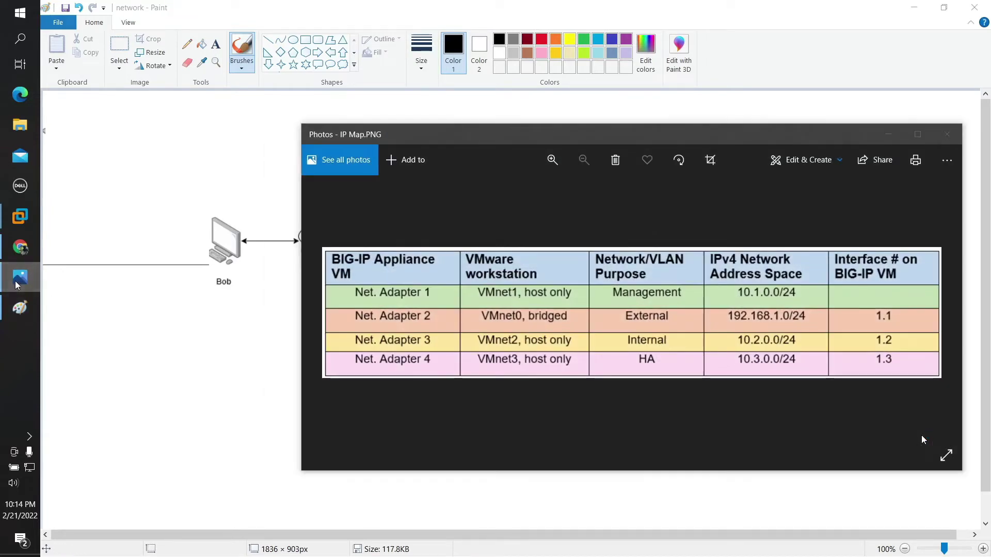
pyautogui.click(18, 281)
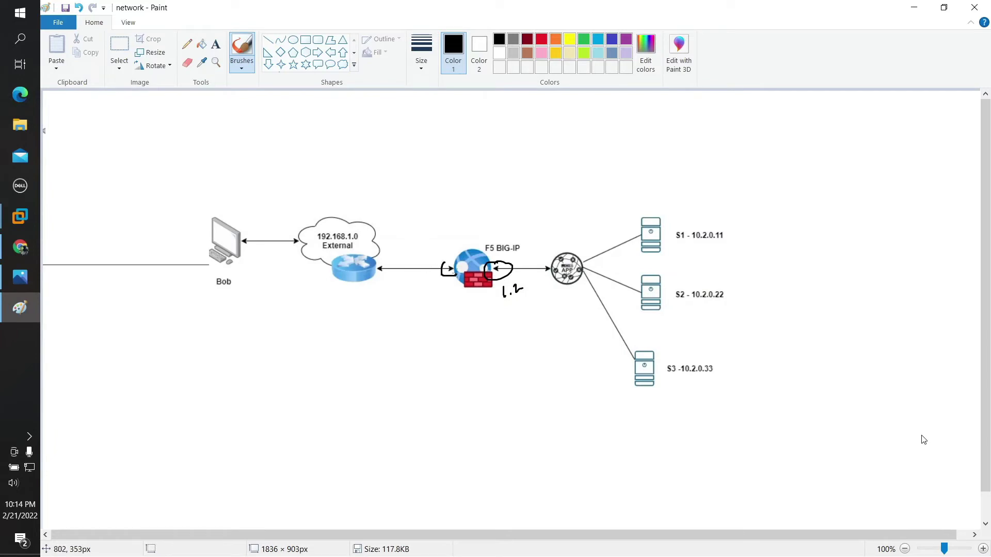
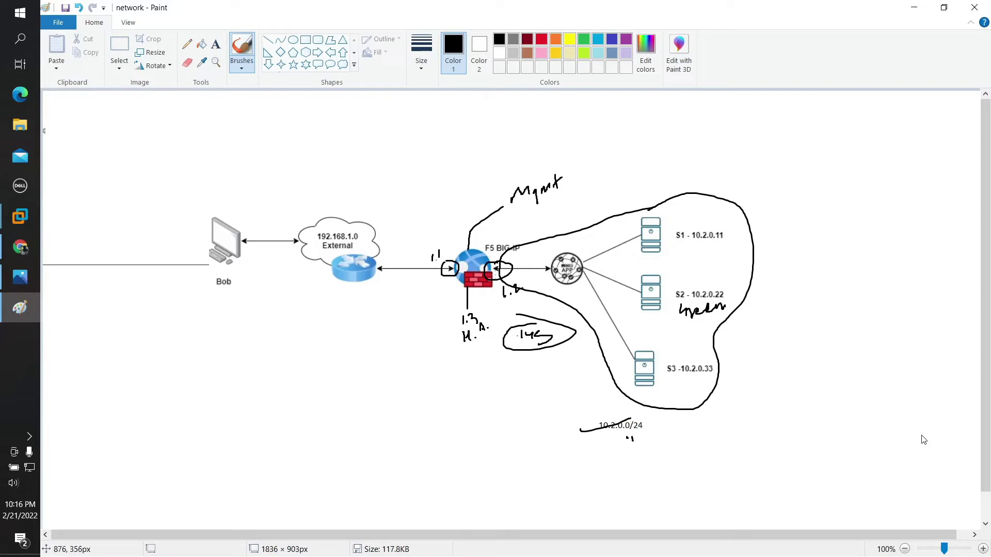
# Step: Touch up the circled 1.2 label with the brush and add a check mark beside it
pyautogui.moveTo(539, 330)
pyautogui.mouseDown()
pyautogui.moveTo(550, 325)
pyautogui.moveTo(545, 333)
pyautogui.mouseUp()
pyautogui.moveTo(498, 365); pyautogui.dragTo(545, 339)
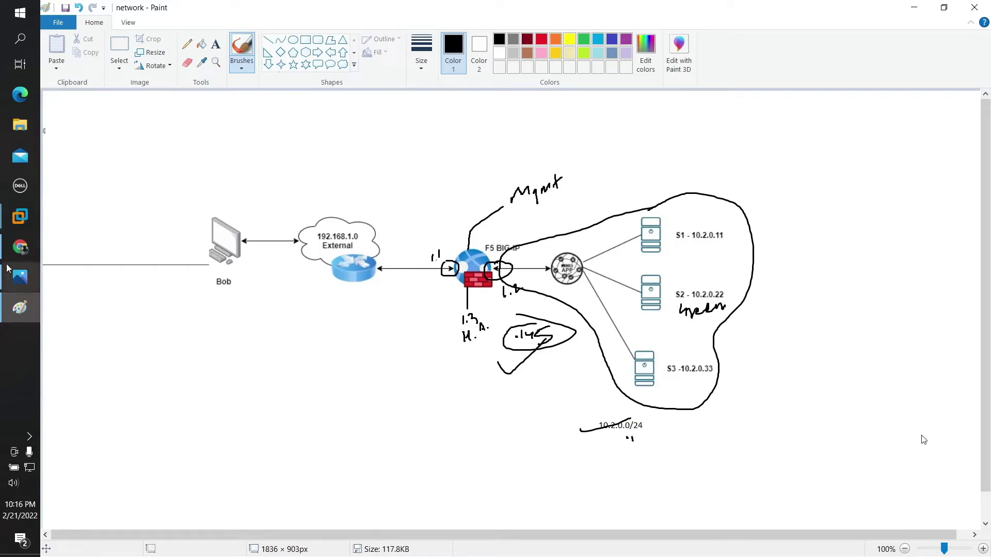
pyautogui.click(16, 249)
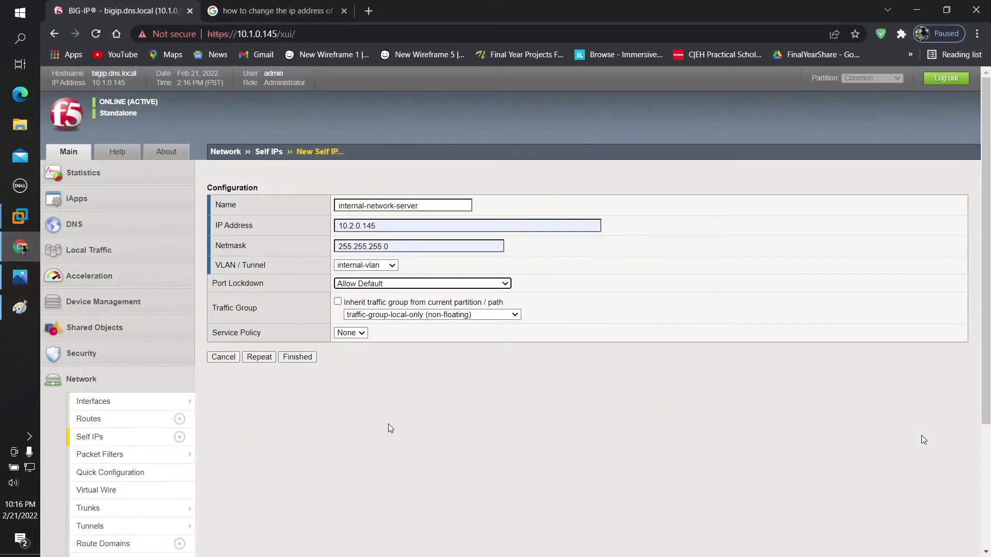
# Step: Save the internal-network-server self IP 10.2.0.145 and bring up the f5-BIG-IP VM window
pyautogui.click(292, 361)
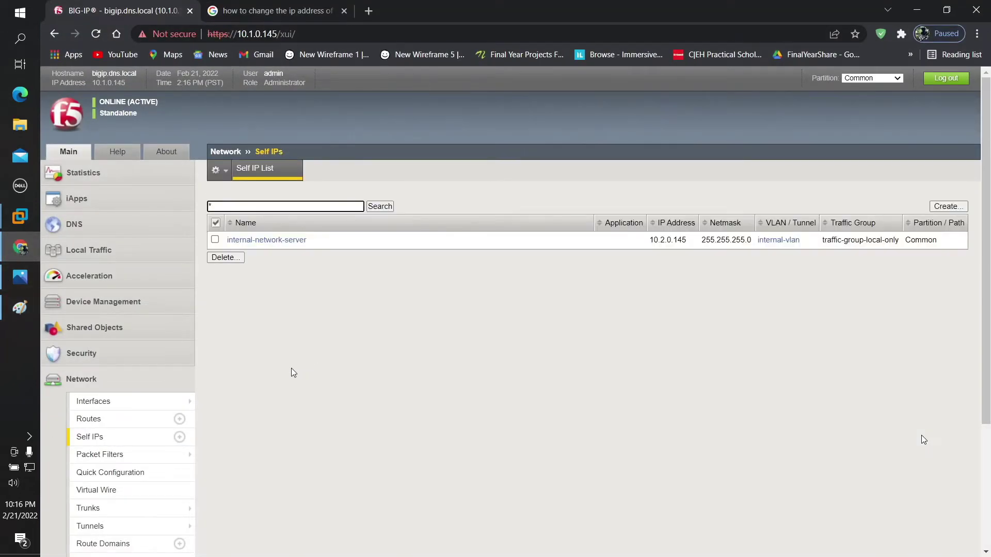
pyautogui.click(22, 218)
# Step: Ping 10.2.0.22 from the f5-BIG-IP console and confirm 3 of 3 replies with 0% loss
pyautogui.click(52, 455)
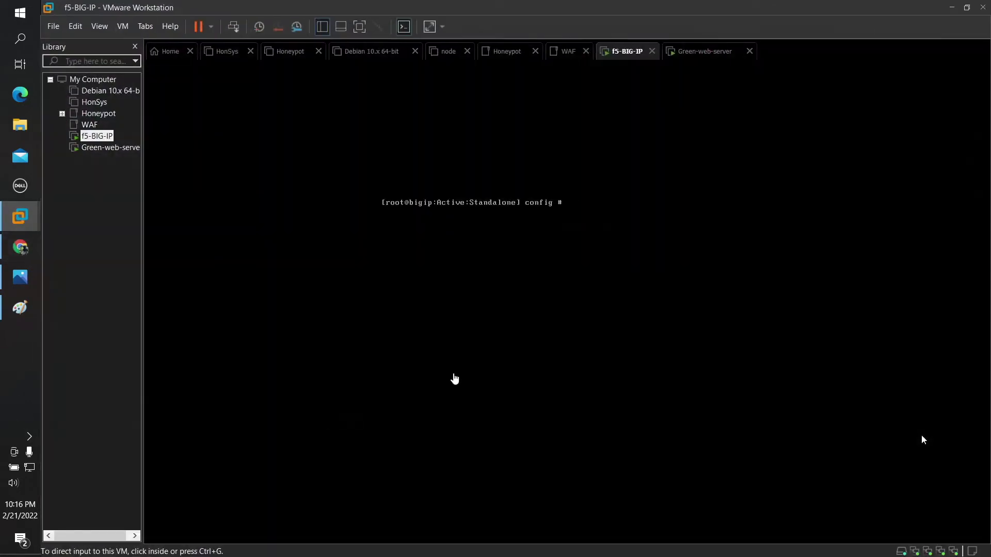
pyautogui.click(587, 237)
pyautogui.write('pin')
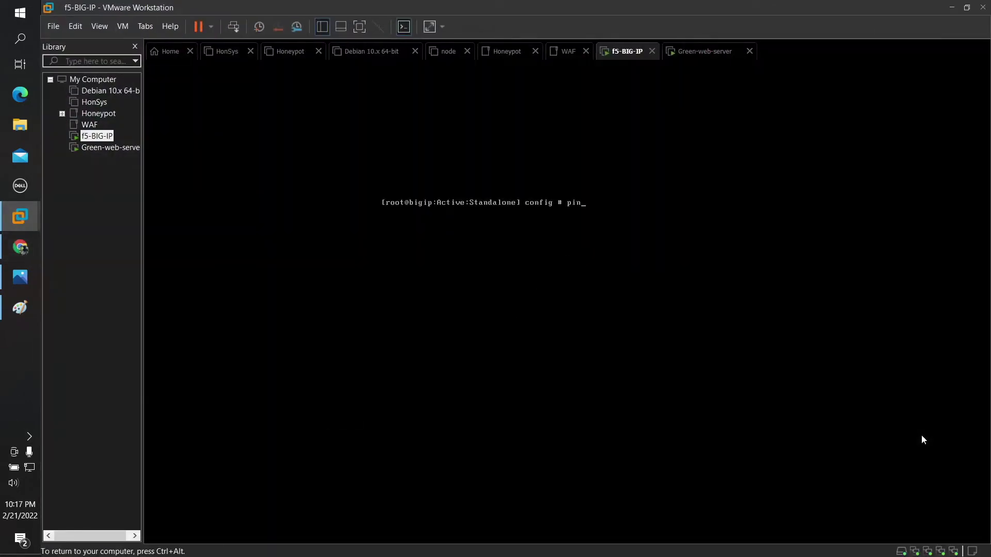
pyautogui.write('g 10.2.0.22')
pyautogui.press('Return')
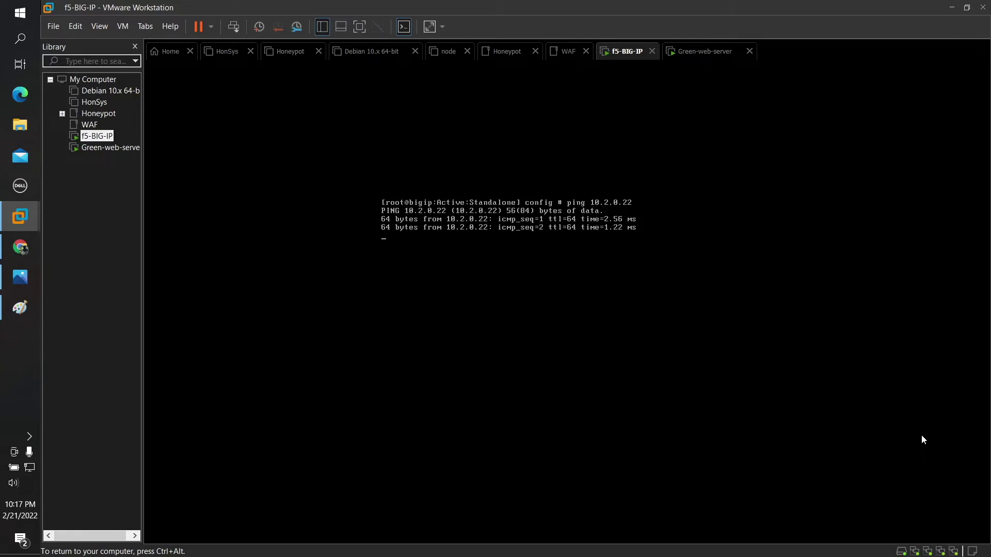
pyautogui.hotkey('ctrl', 'c')
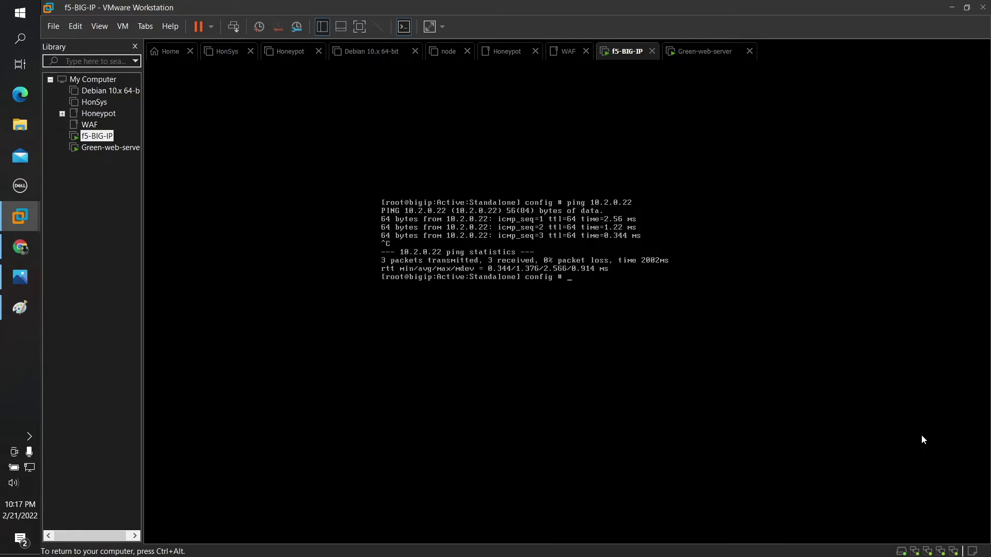
pyautogui.hotkey('ctrl', 'alt')
# Step: Start a new VLAN named external-vlan, described 'This is the vlan for the external route'
pyautogui.moveTo(23, 246)
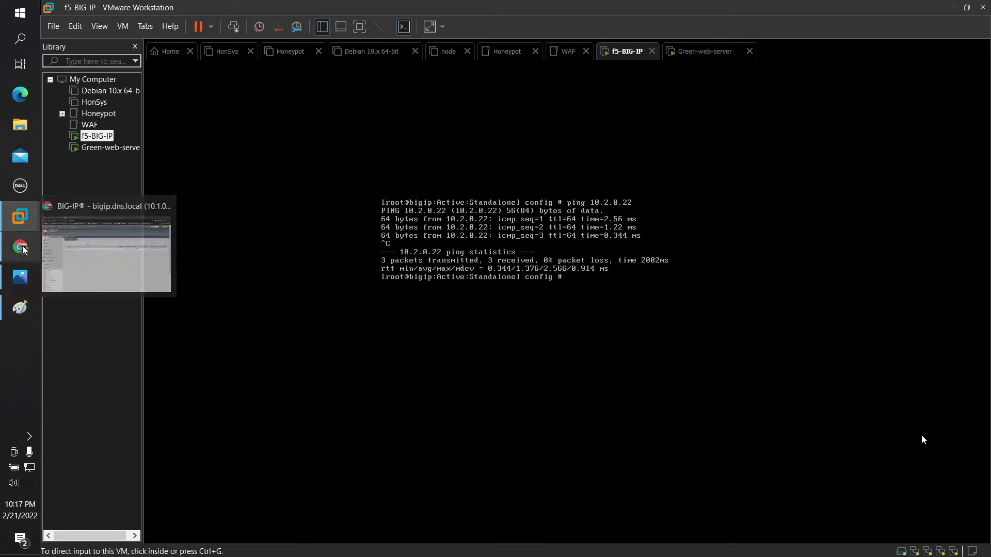
pyautogui.click(82, 251)
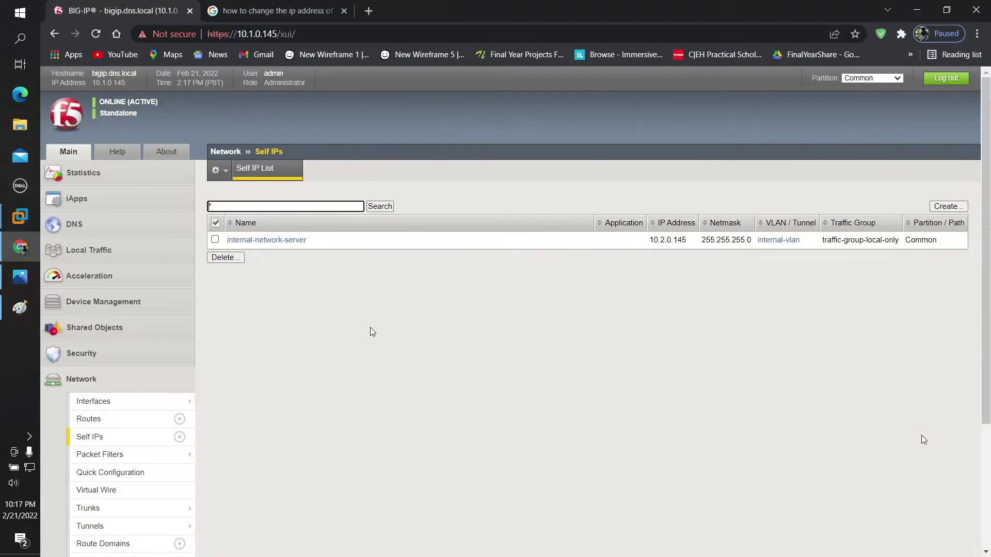
pyautogui.click(301, 302)
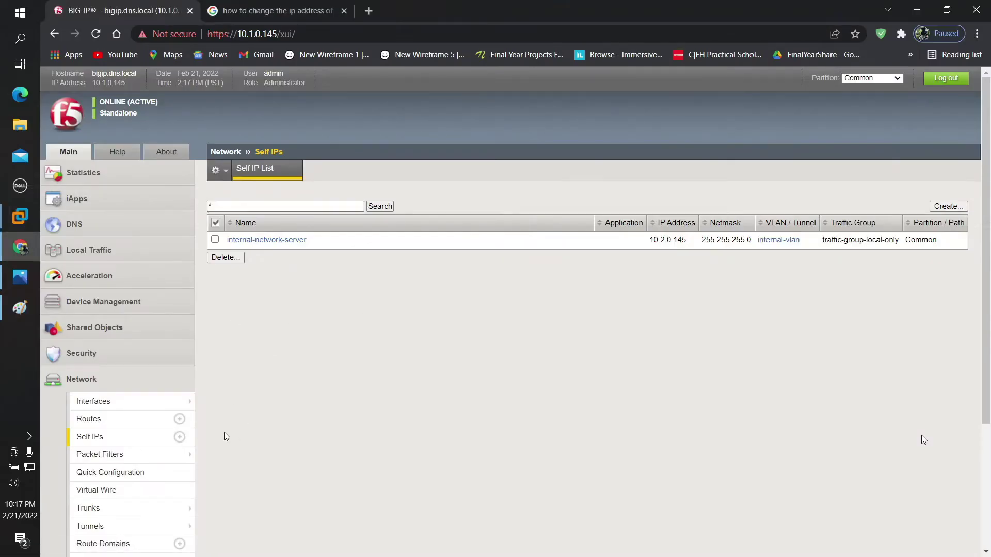
pyautogui.moveTo(133, 462)
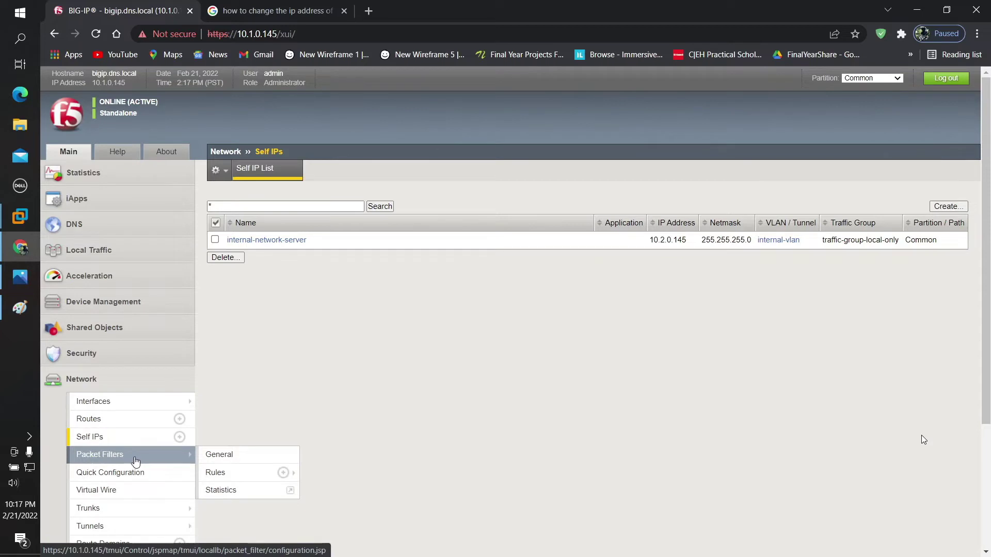
pyautogui.scroll(-1, 132, 472)
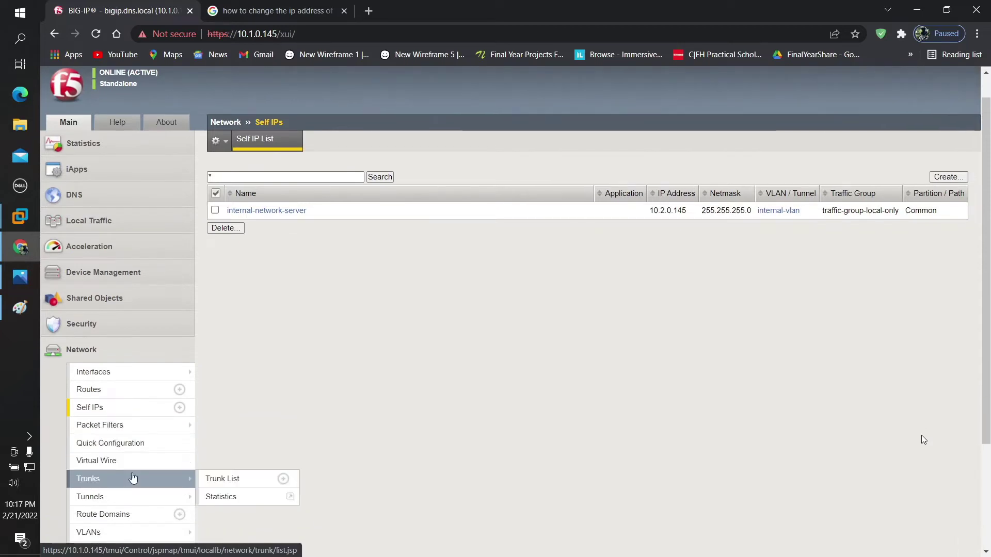
pyautogui.click(114, 533)
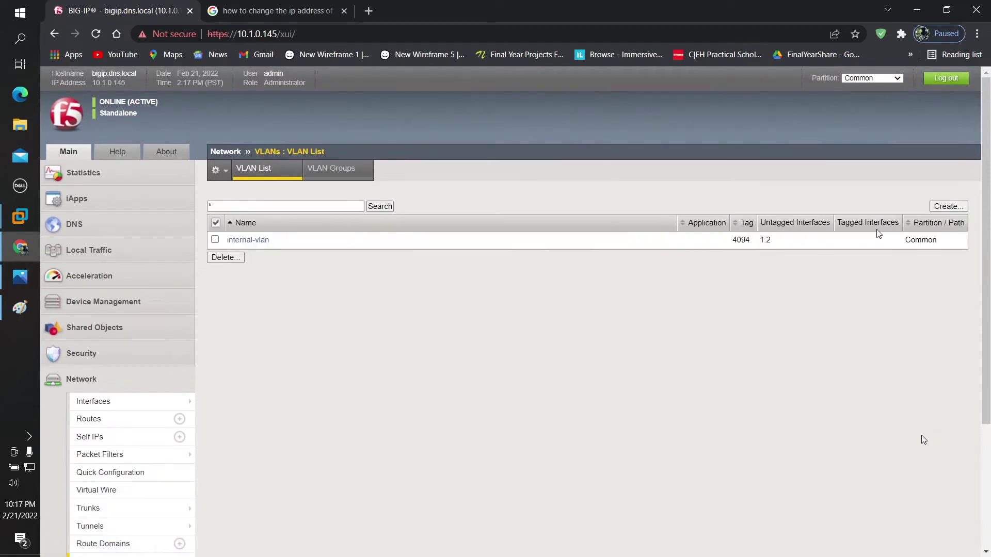
pyautogui.click(940, 206)
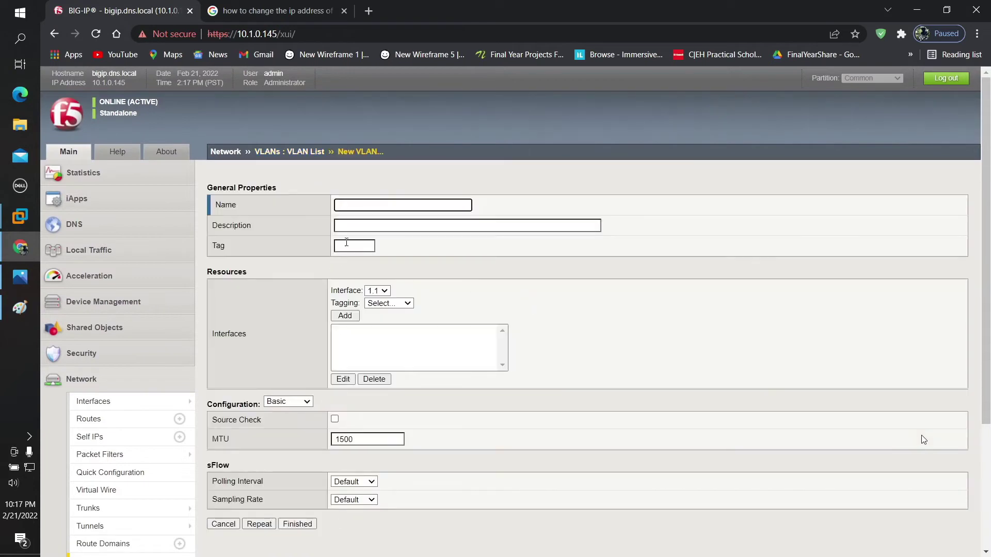
pyautogui.click(365, 208)
pyautogui.write('external-vlan')
pyautogui.click(347, 223)
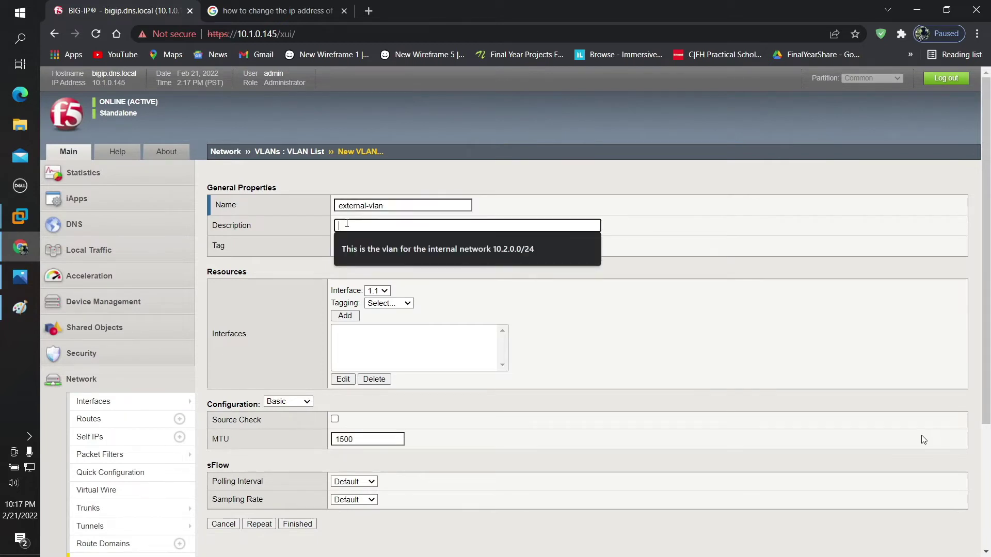
pyautogui.write('This')
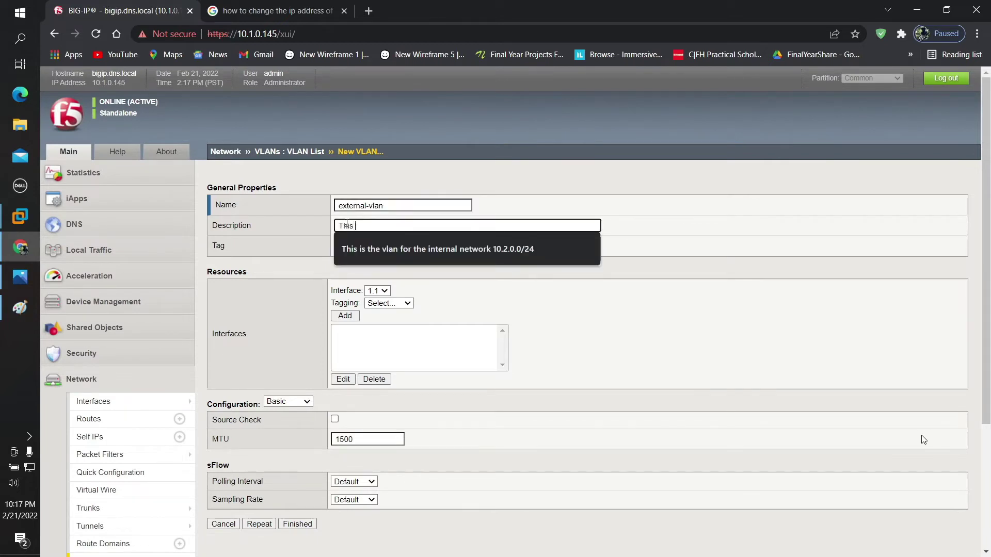
pyautogui.write(' is thev')
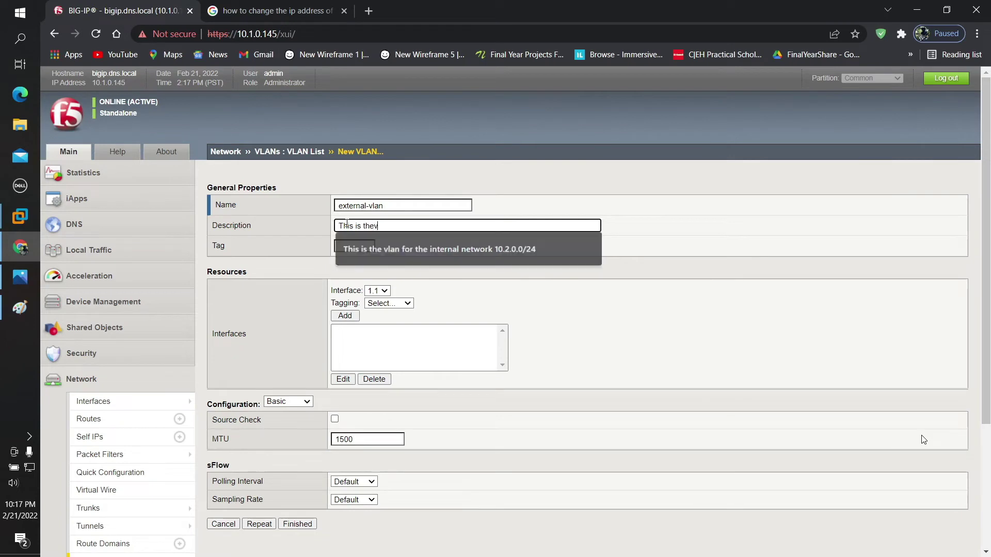
pyautogui.press('BackSpace')
pyautogui.write('vl')
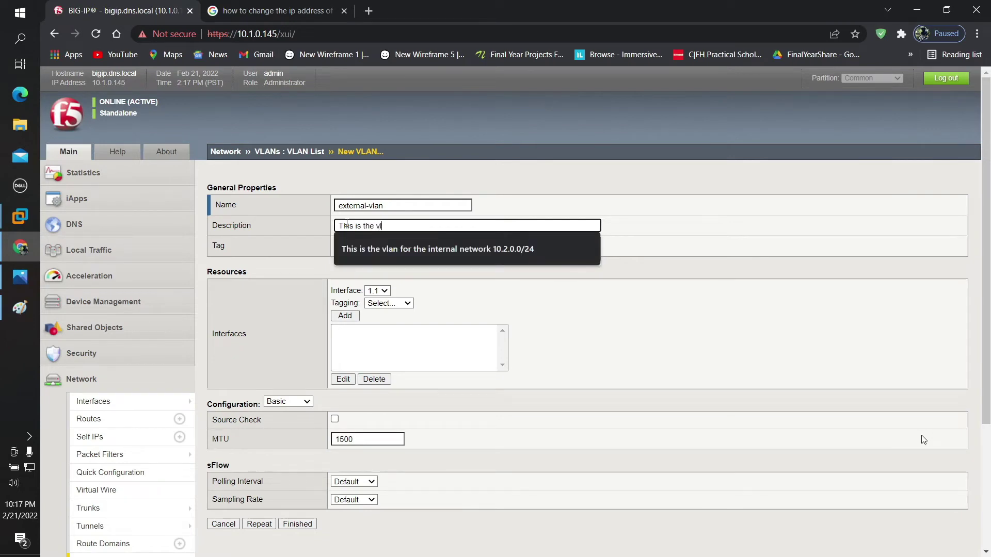
pyautogui.write('an for the ext')
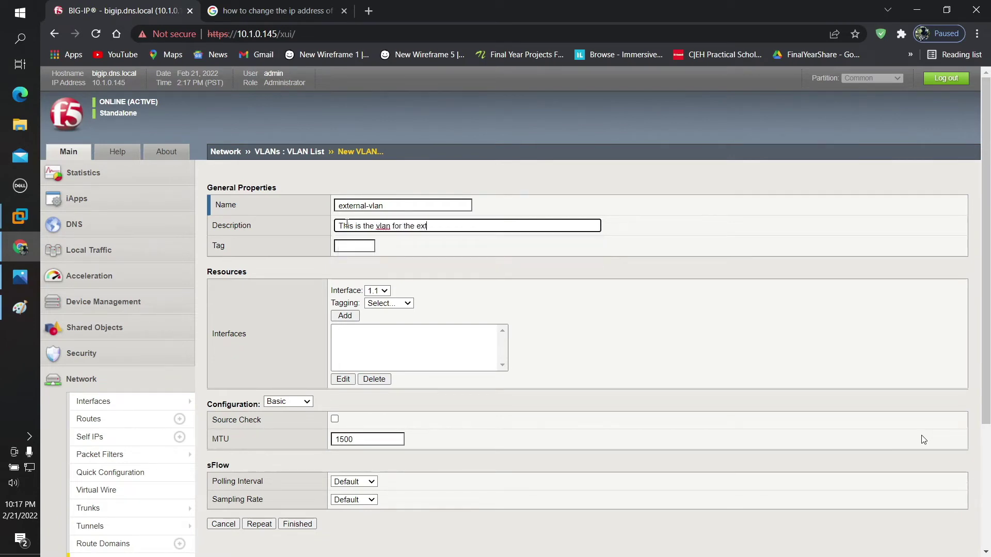
pyautogui.write('ernal route')
# Step: Check the IP map, add interface 1.1 as Untagged, and save external-vlan
pyautogui.click(20, 277)
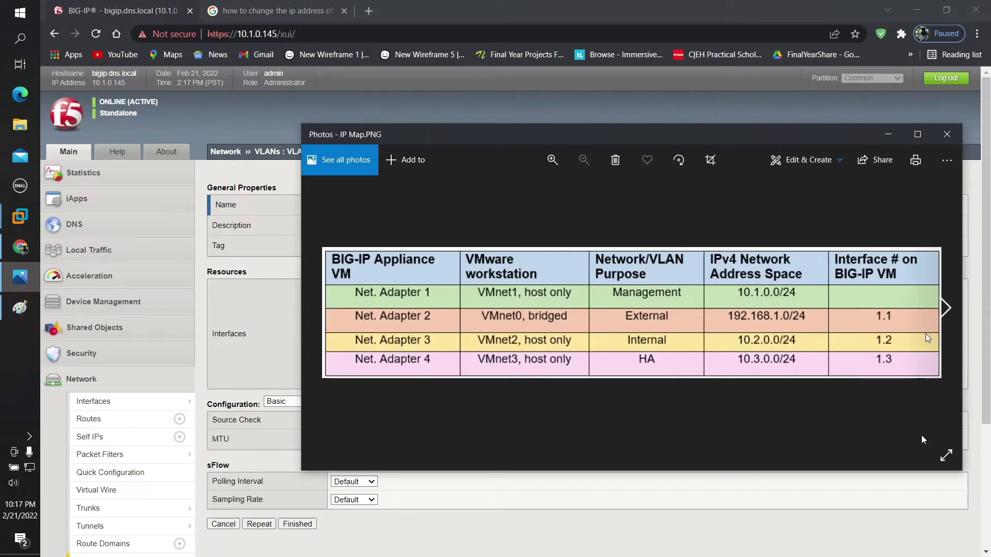
pyautogui.click(889, 134)
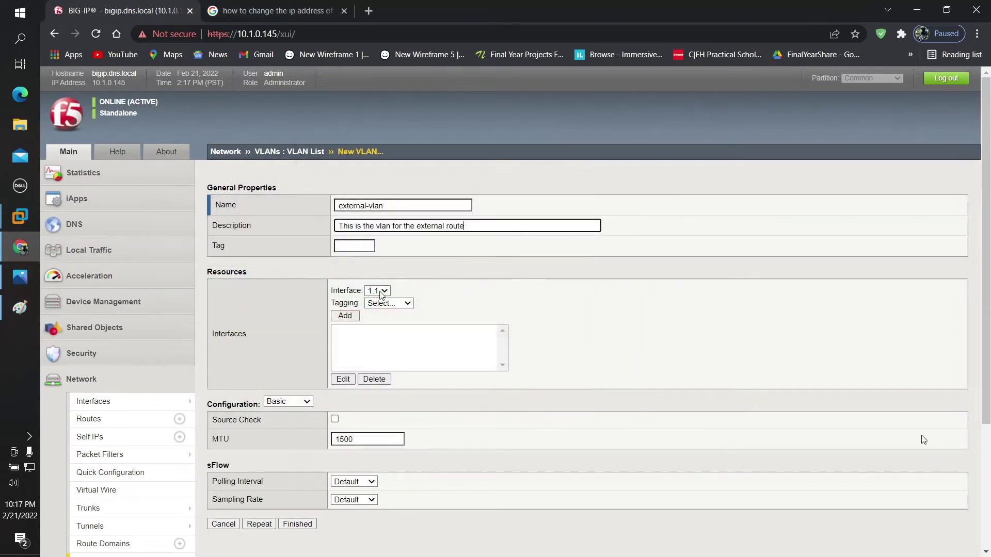
pyautogui.click(20, 278)
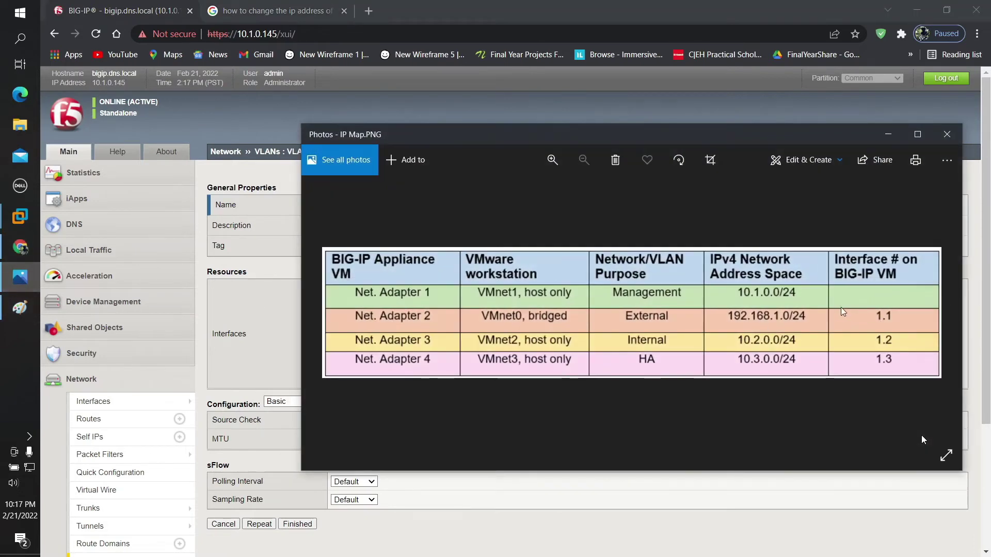
pyautogui.click(887, 135)
pyautogui.click(379, 305)
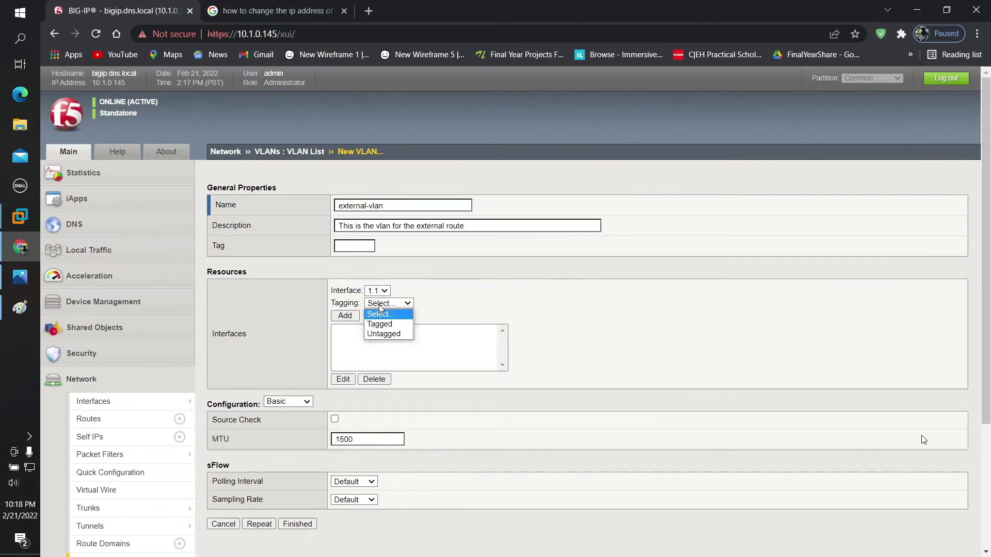
pyautogui.click(384, 334)
pyautogui.click(345, 316)
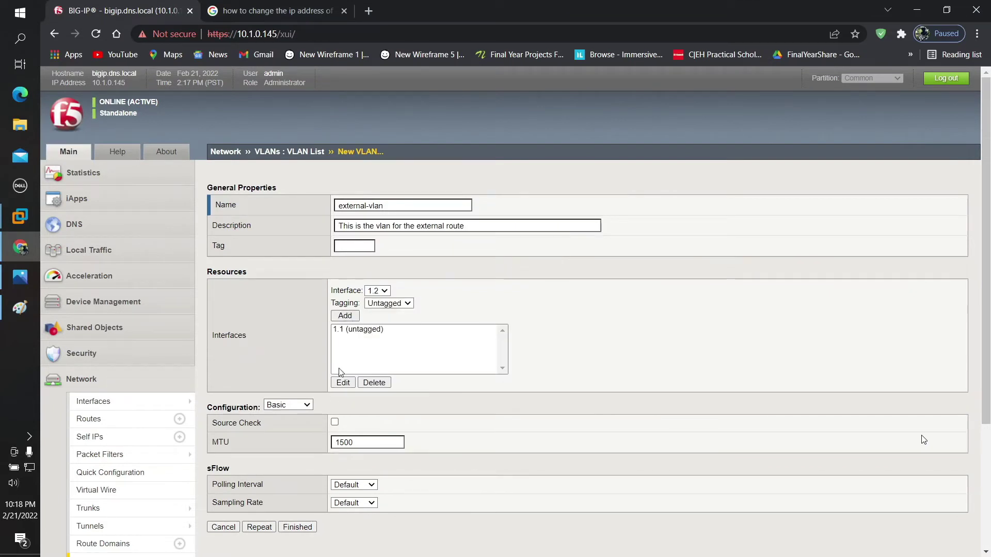
pyautogui.scroll(-2, 329, 231)
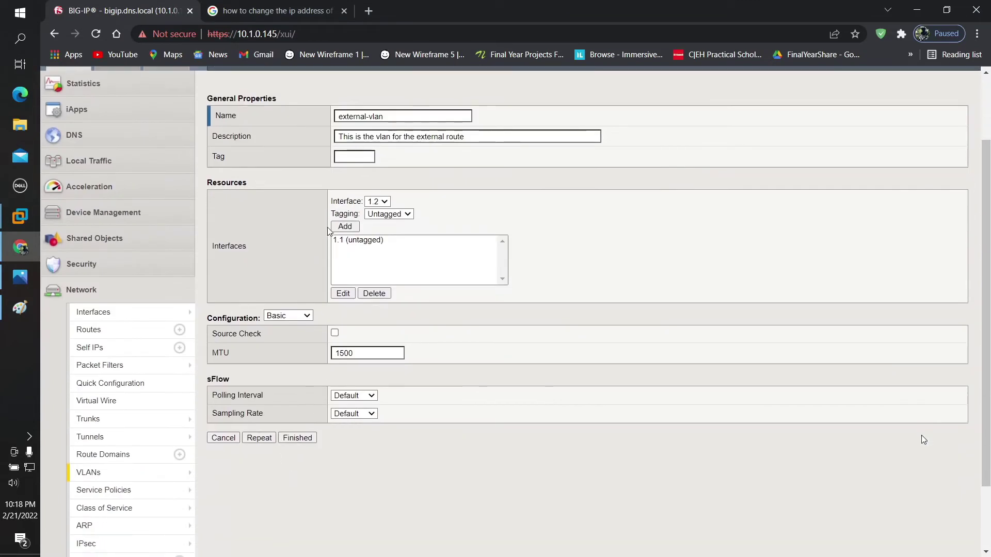
pyautogui.click(308, 442)
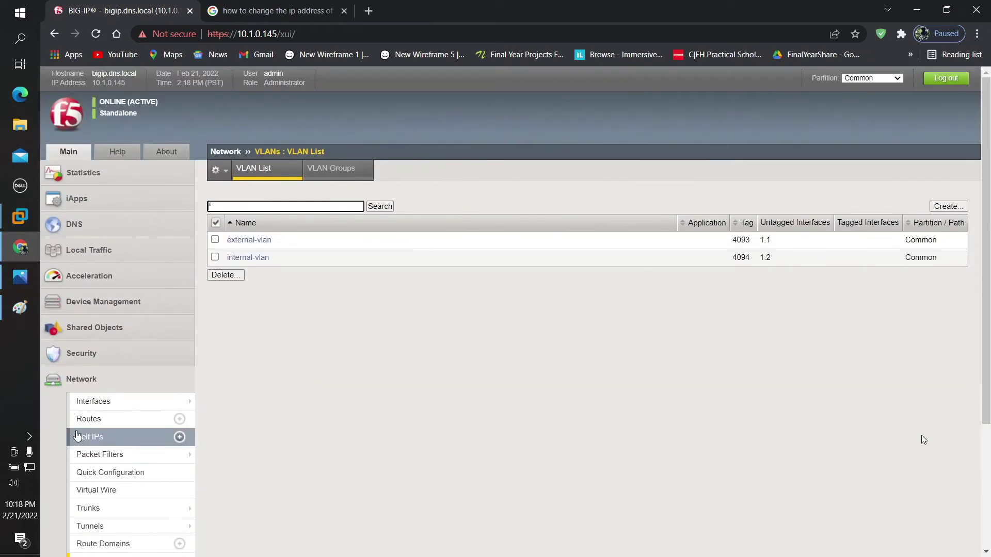
# Step: Fill a new self IP: external-route, 192.168.1.1, netmask 255.255.255.0, on external-vlan
pyautogui.click(103, 437)
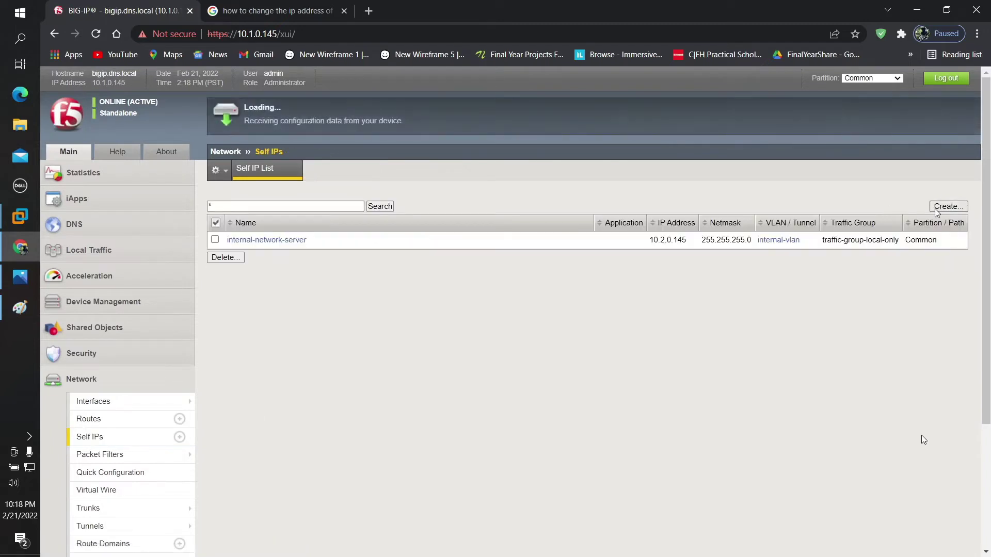
pyautogui.click(937, 207)
pyautogui.click(381, 206)
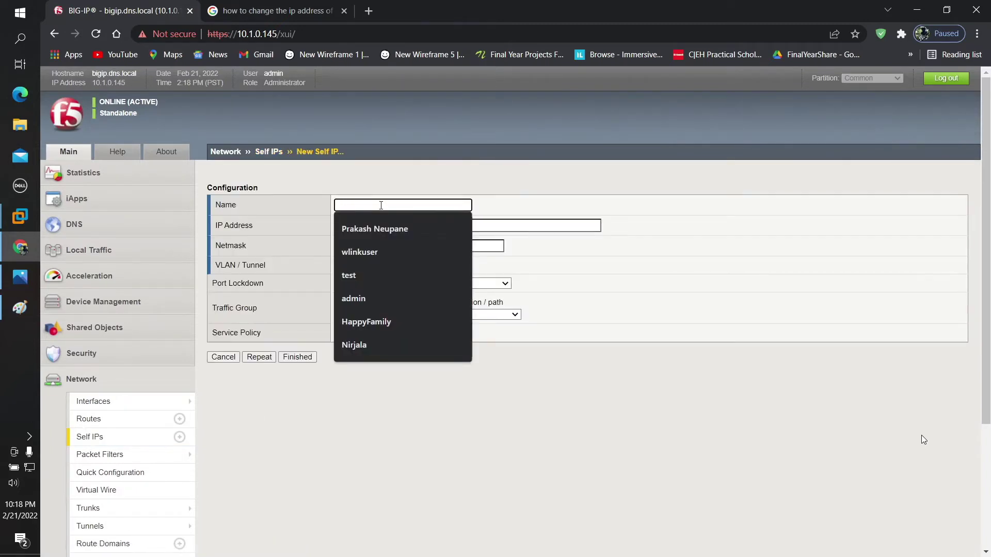
pyautogui.write('exte')
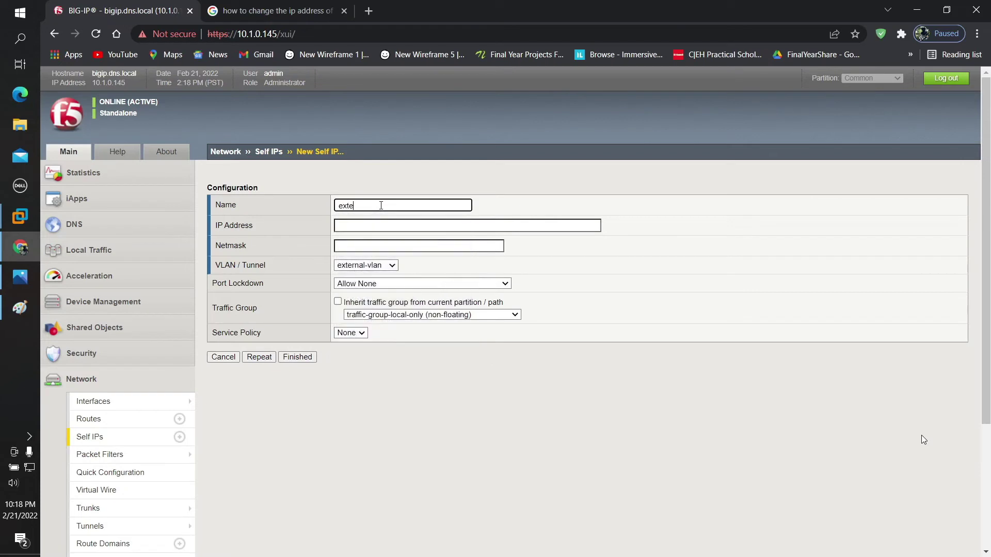
pyautogui.write('rnal-route')
pyautogui.click(373, 221)
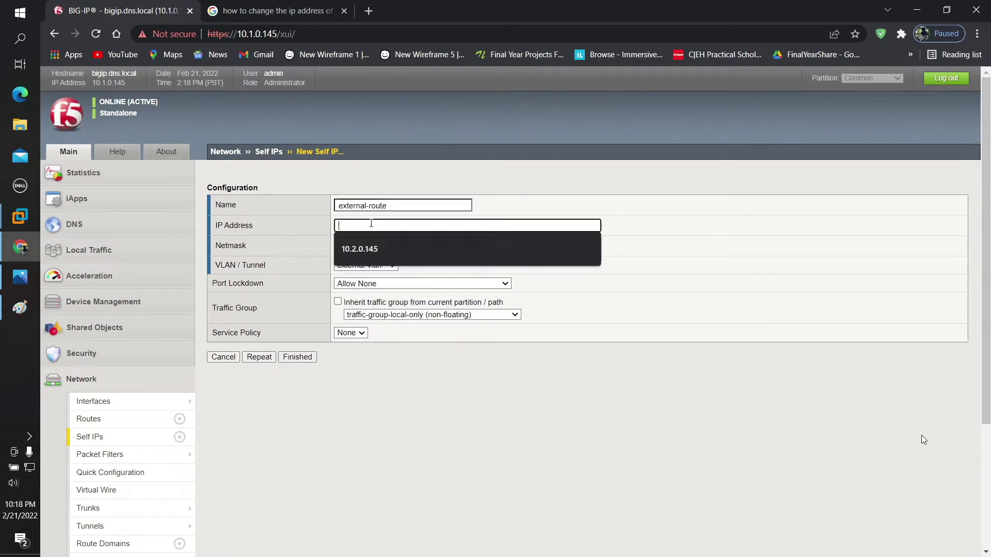
pyautogui.write('1')
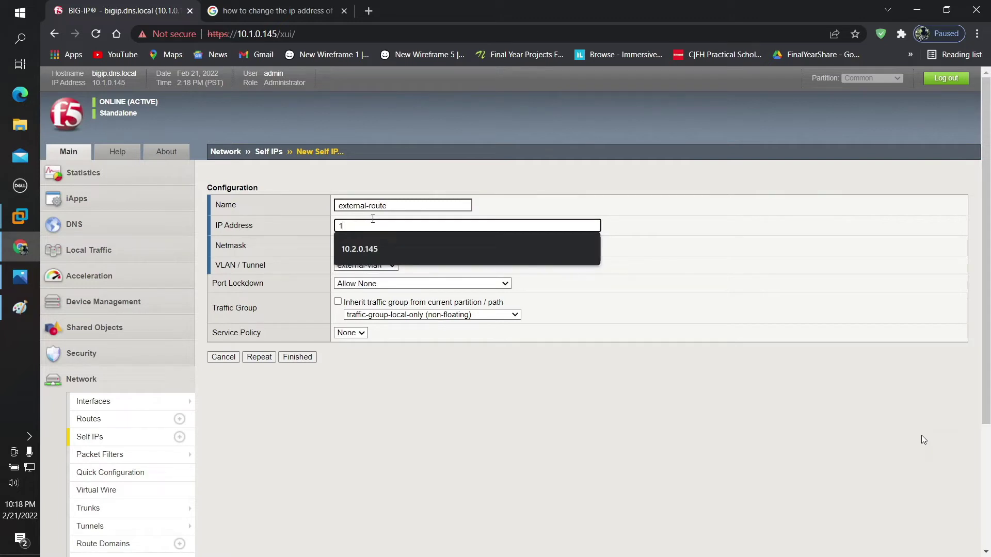
pyautogui.write('92.168')
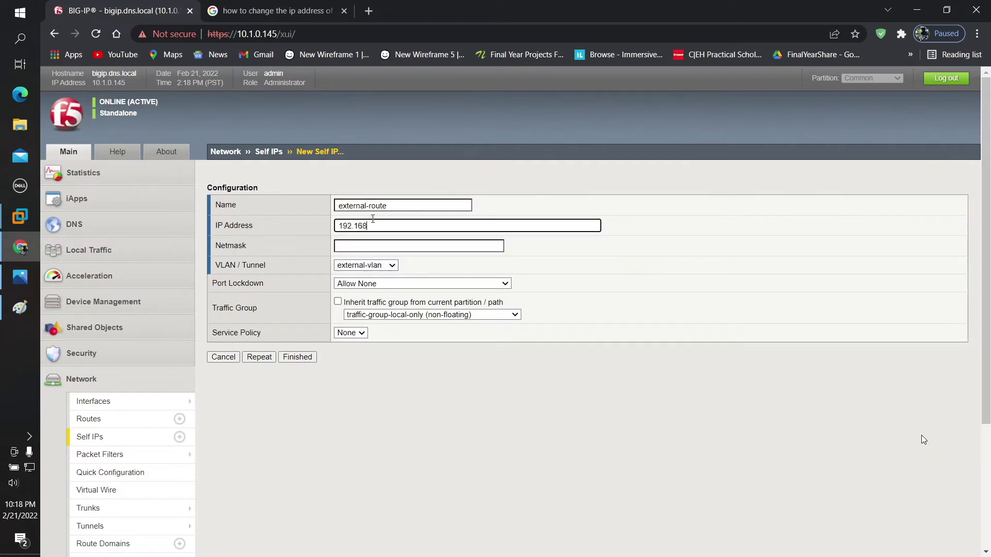
pyautogui.write('.1.1')
pyautogui.click(354, 247)
pyautogui.click(355, 259)
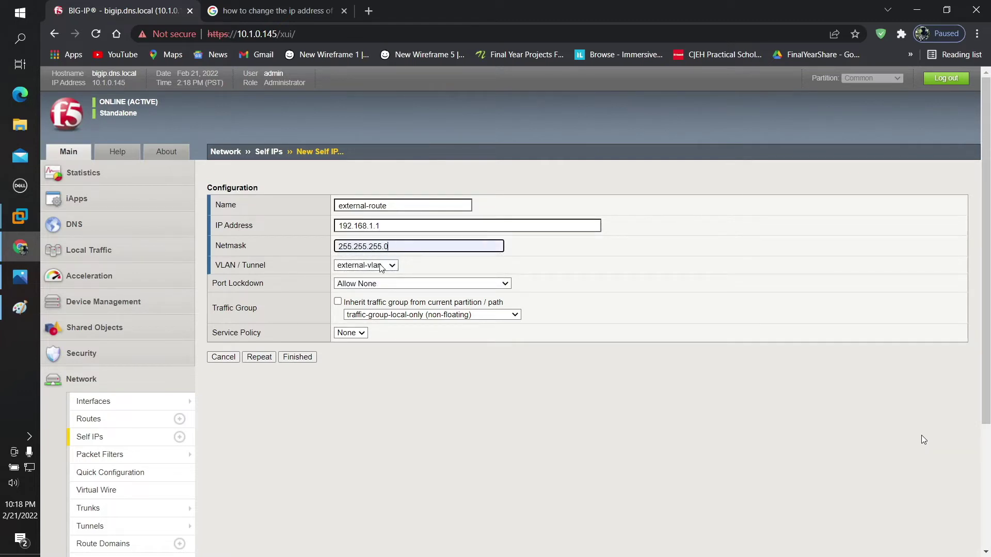
pyautogui.click(382, 267)
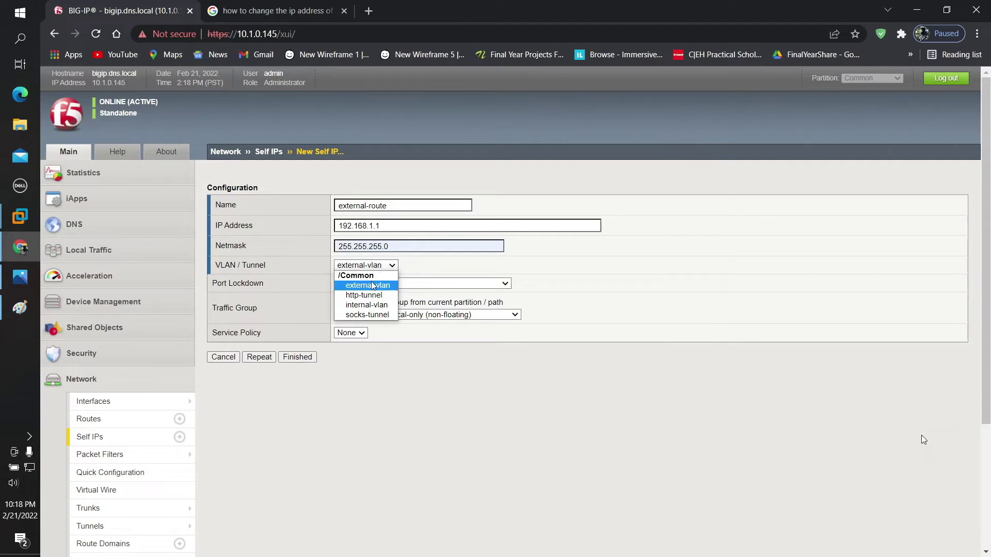
pyautogui.click(372, 287)
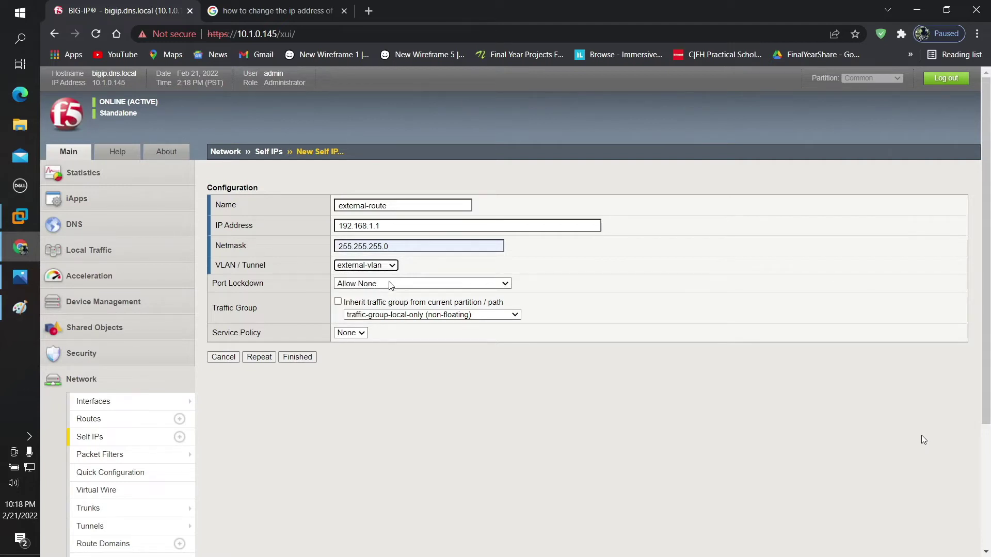
pyautogui.click(388, 287)
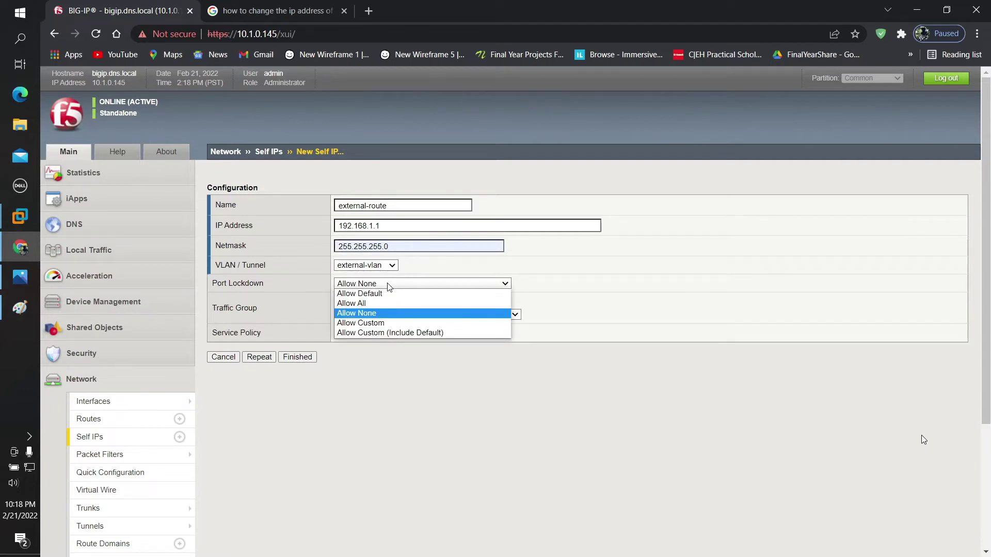
# Step: Settle port lockdown on Allow Default and save the external-route self IP
pyautogui.click(373, 294)
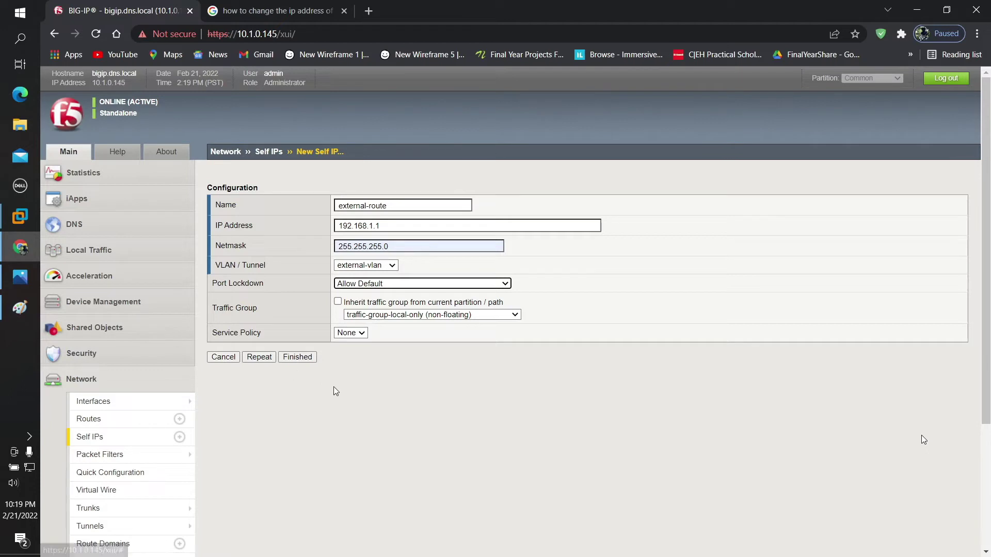
pyautogui.click(396, 285)
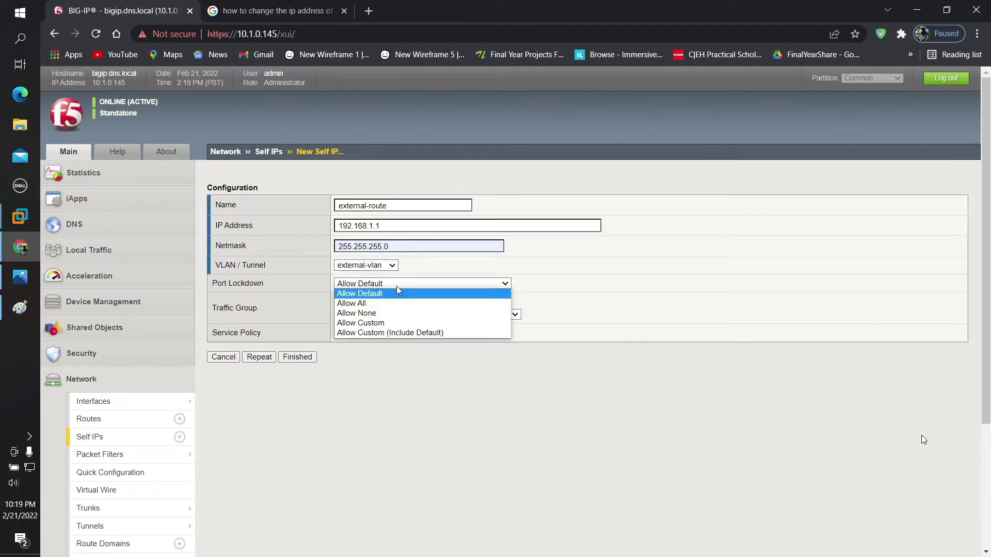
pyautogui.click(385, 323)
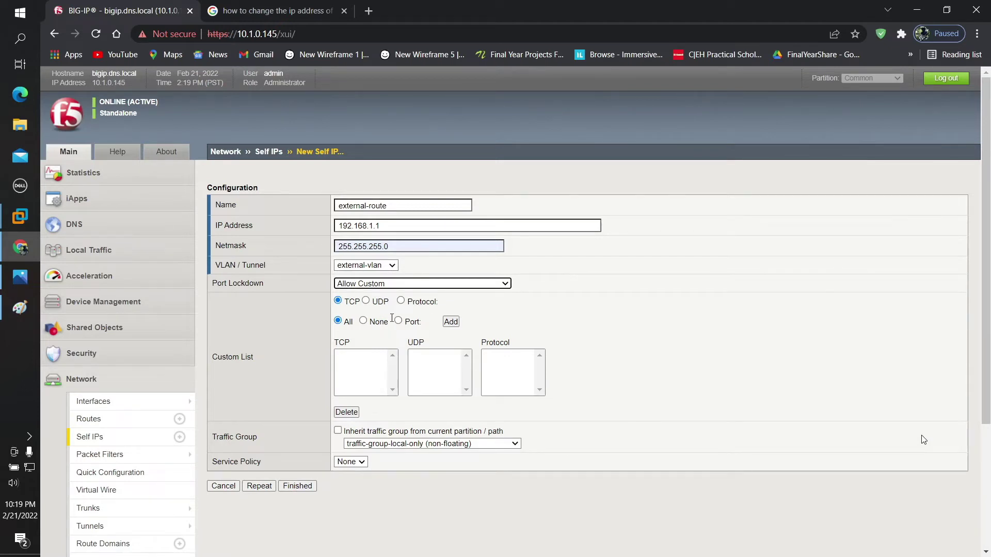
pyautogui.click(390, 286)
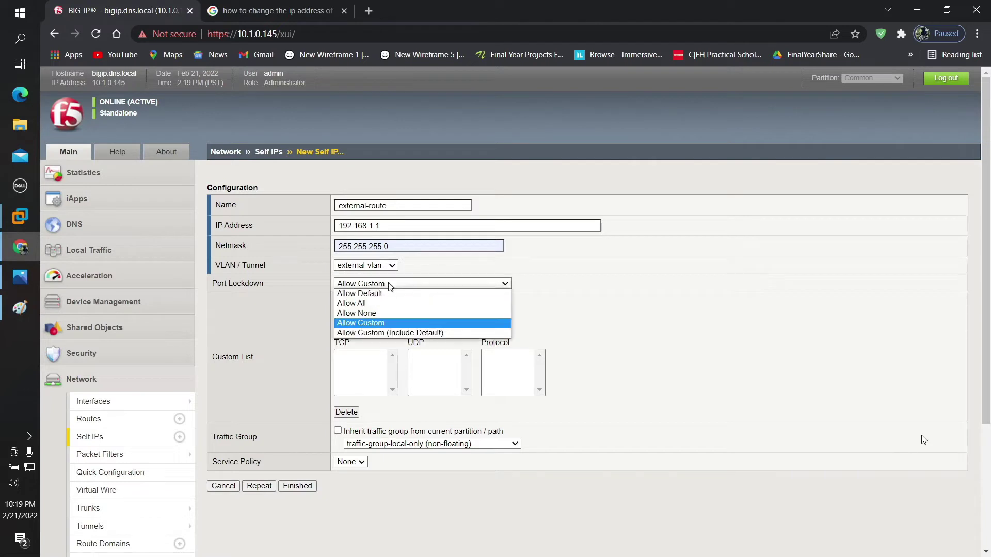
pyautogui.click(374, 314)
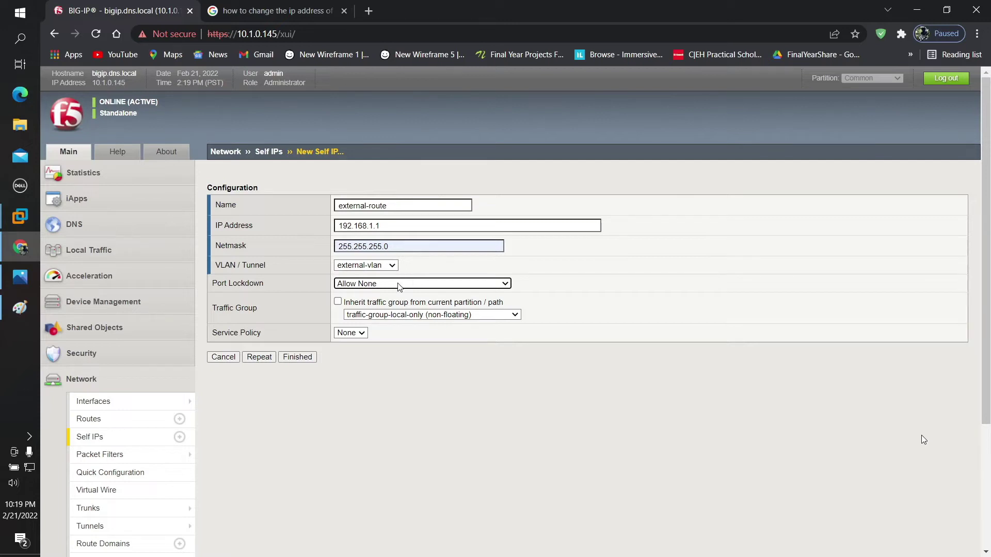
pyautogui.click(400, 284)
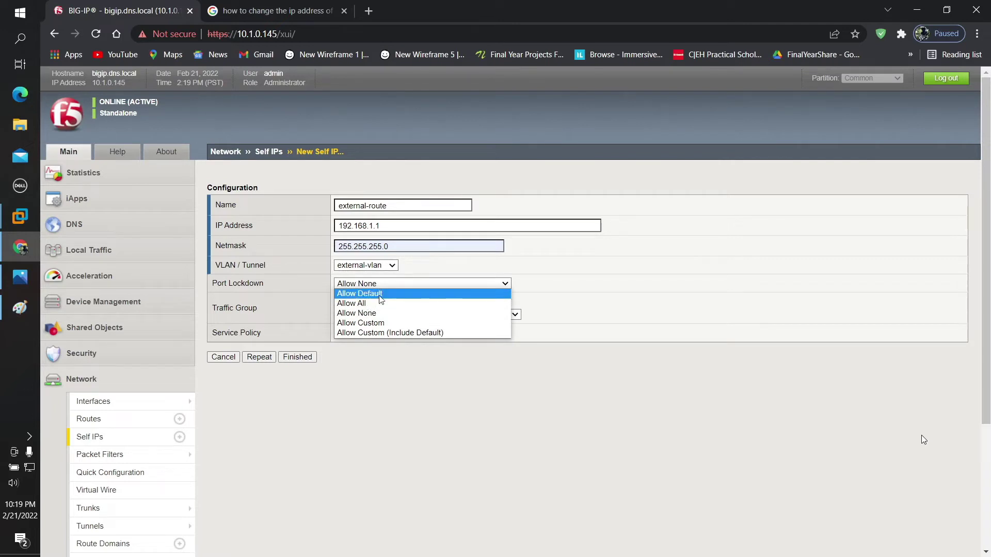
pyautogui.click(380, 295)
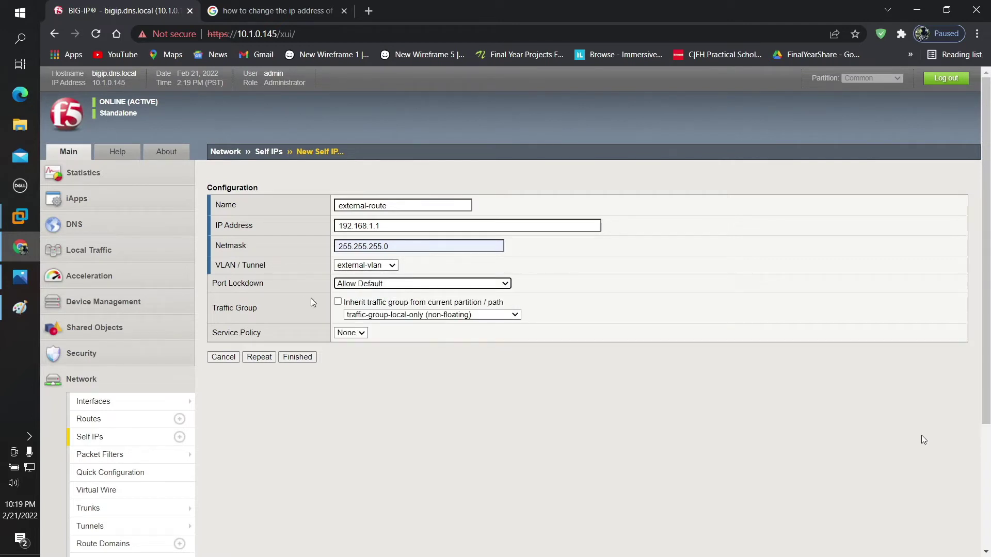
pyautogui.click(297, 361)
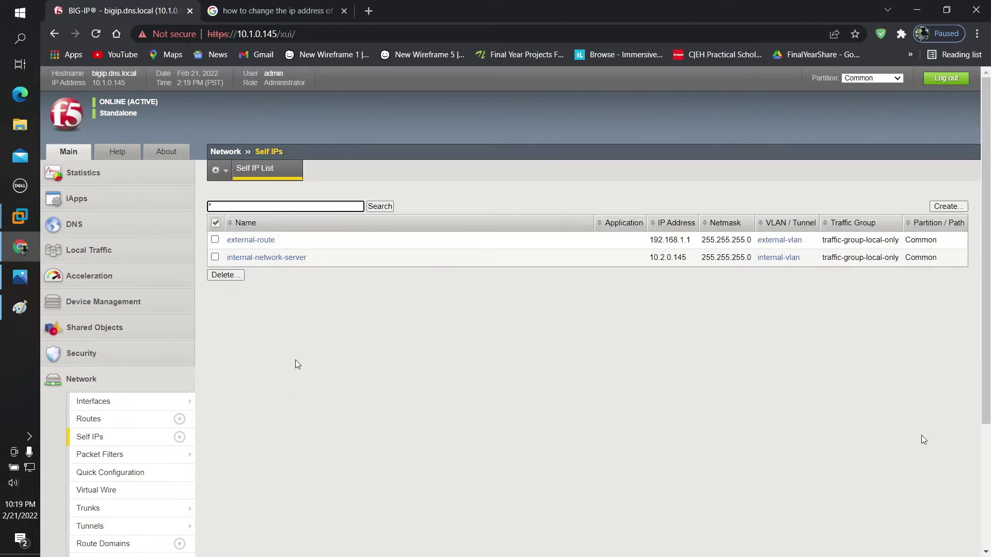
# Step: Start a new route and begin naming it external-route
pyautogui.click(89, 418)
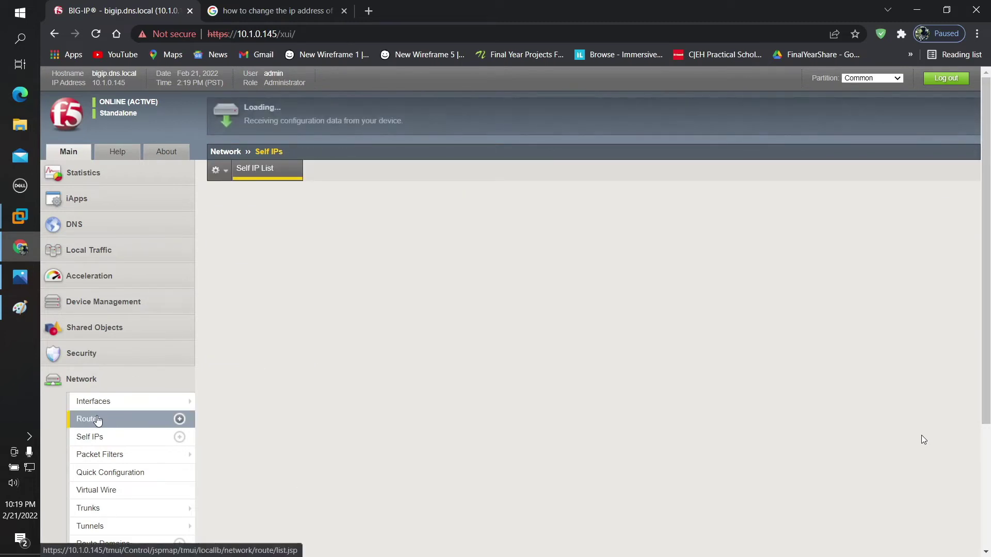
pyautogui.click(944, 206)
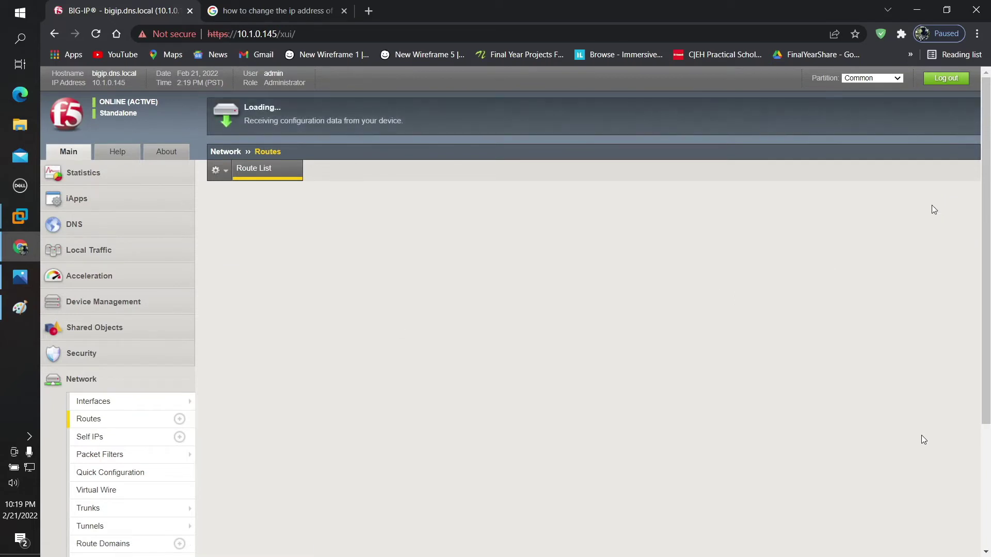
pyautogui.click(375, 207)
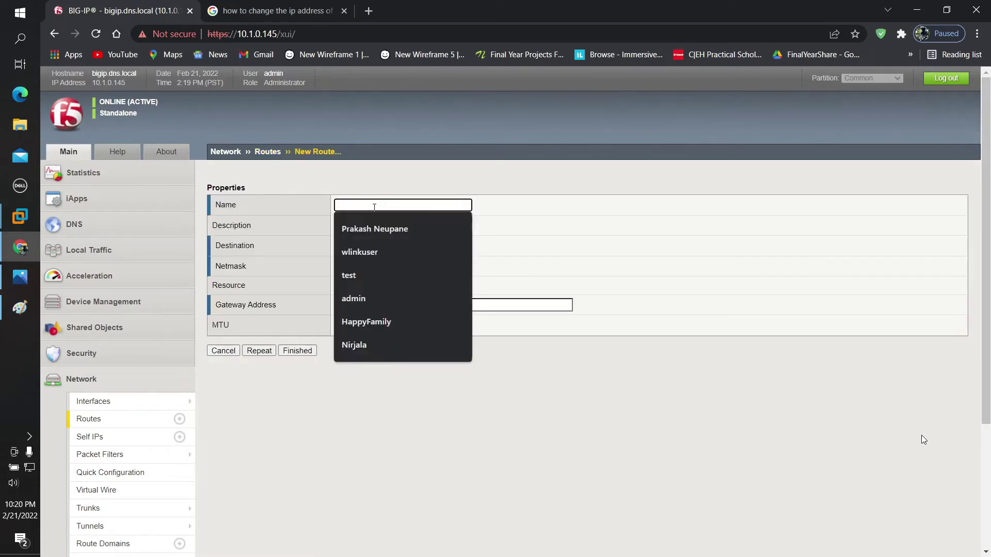
pyautogui.write('exterb')
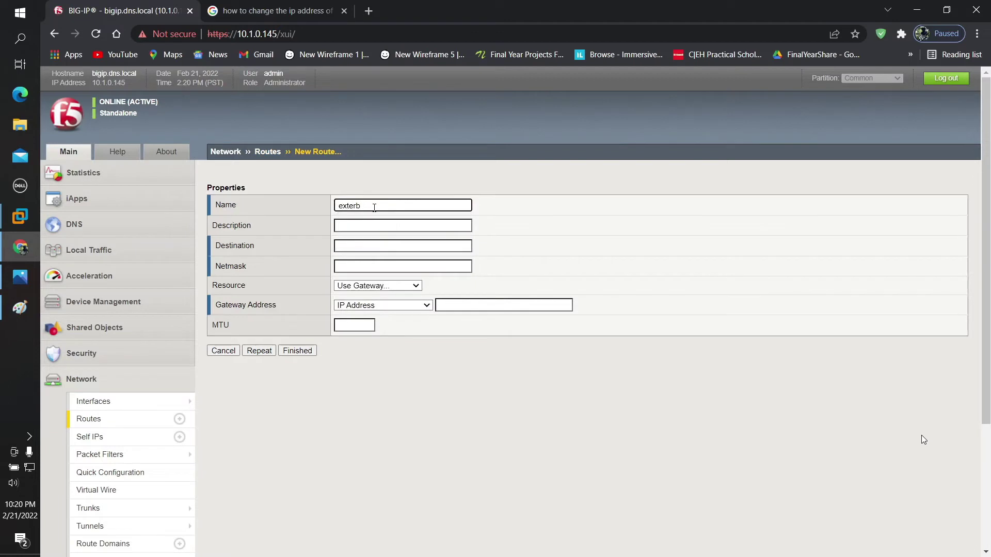
pyautogui.write('nal-route')
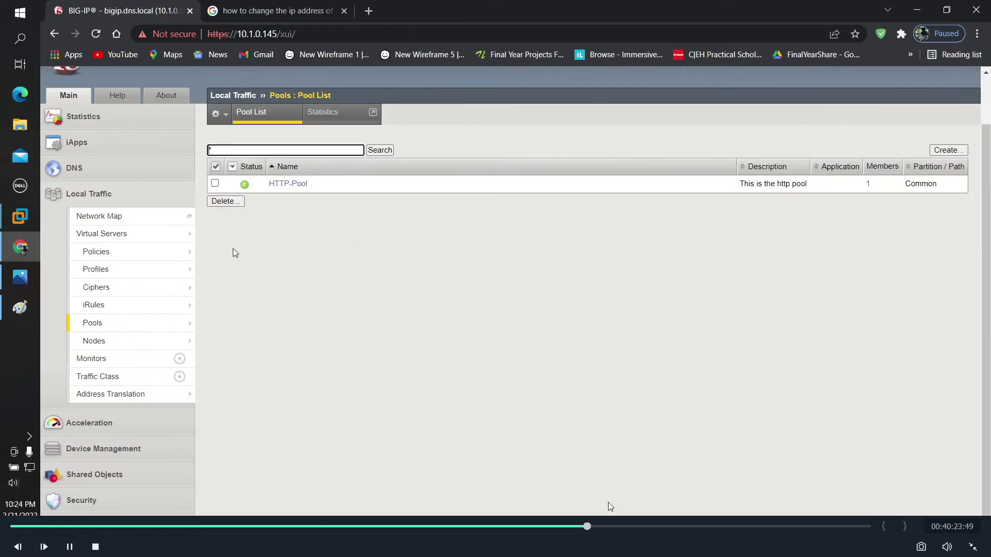
# Step: Start a new Standard virtual server named http_server
pyautogui.click(145, 241)
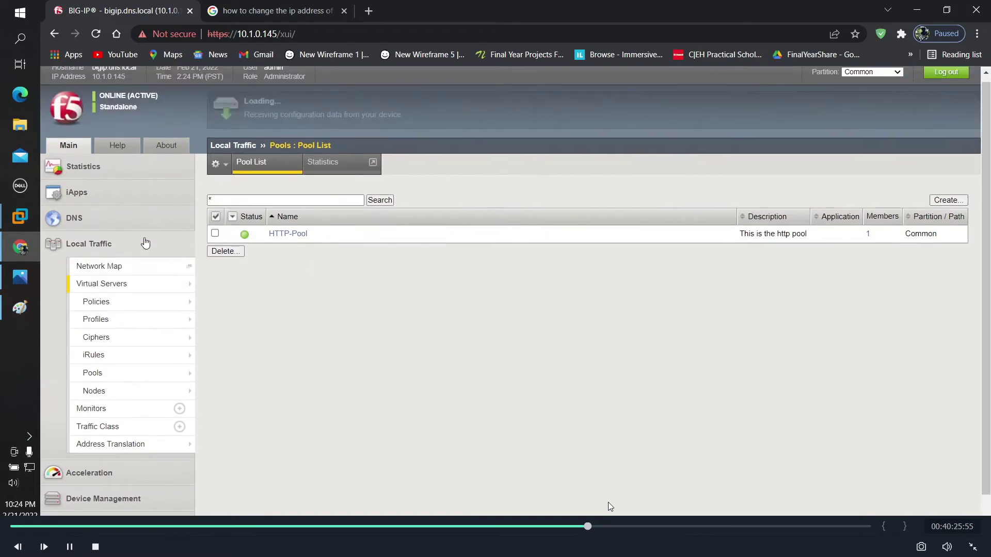
pyautogui.click(947, 206)
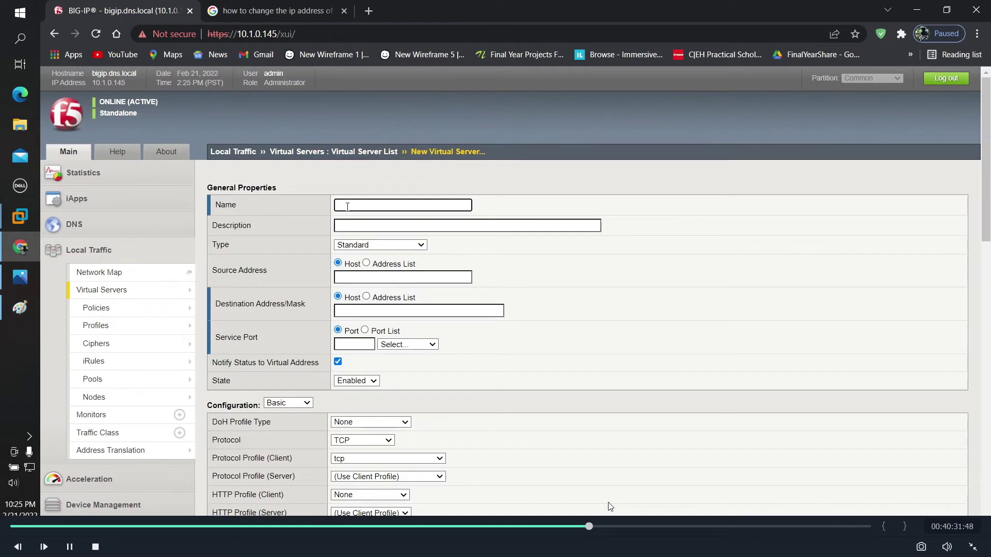
pyautogui.click(348, 207)
pyautogui.write('http')
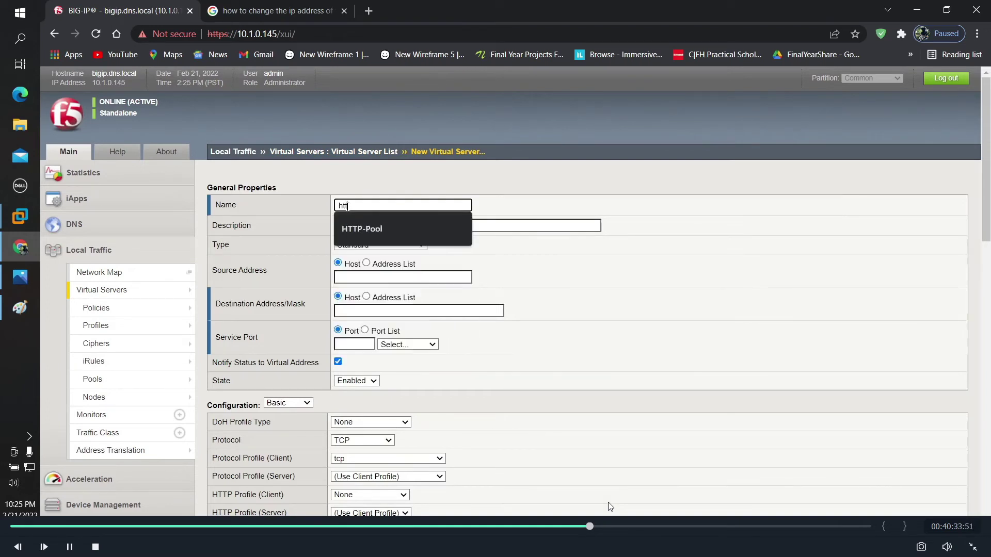
pyautogui.write('_server')
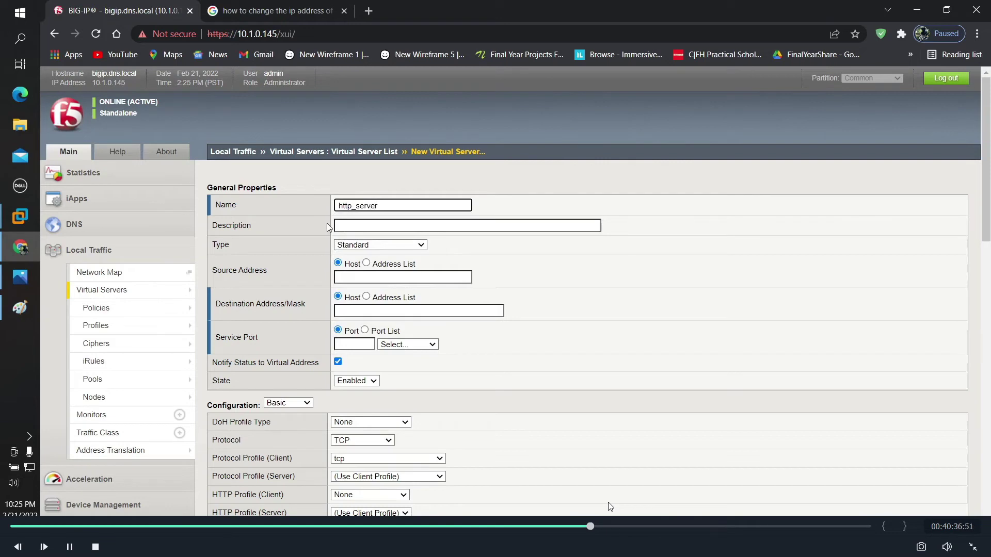
pyautogui.click(366, 236)
pyautogui.click(348, 244)
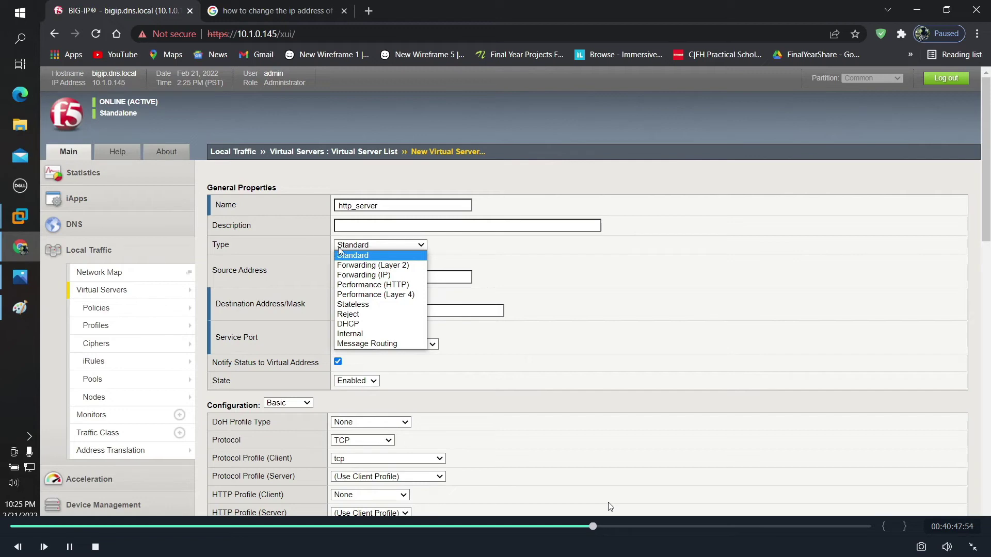
pyautogui.click(314, 246)
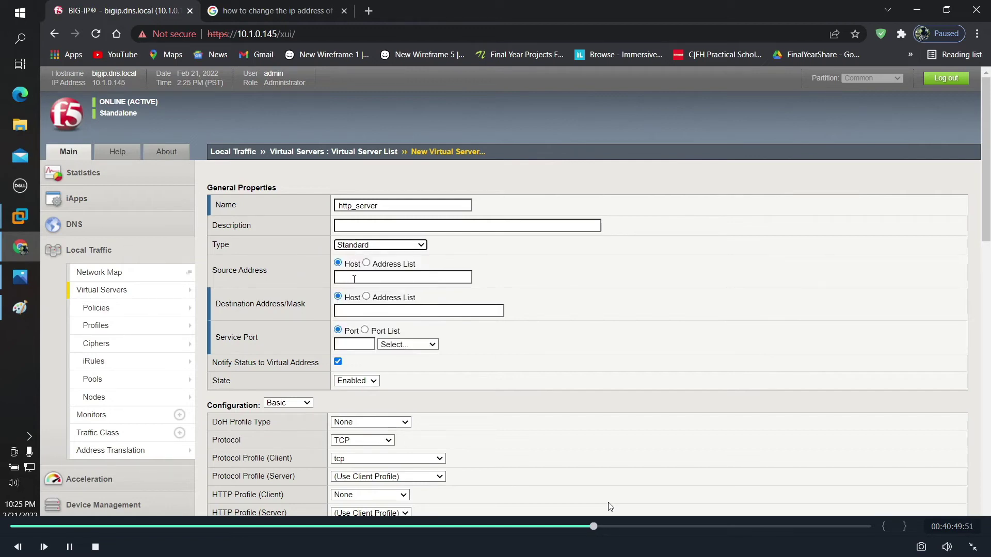
# Step: Set source 0.0.0.0/0, destination 192.168.1.145, and service port HTTP (80)
pyautogui.press('Tab')
pyautogui.press('Tab')
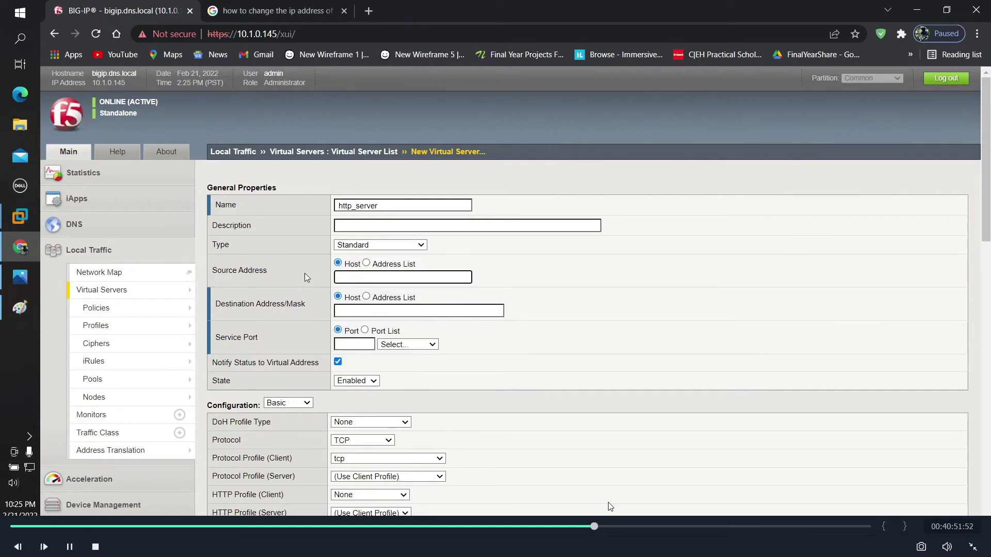
pyautogui.write('0.0.0.0/0')
pyautogui.click(351, 312)
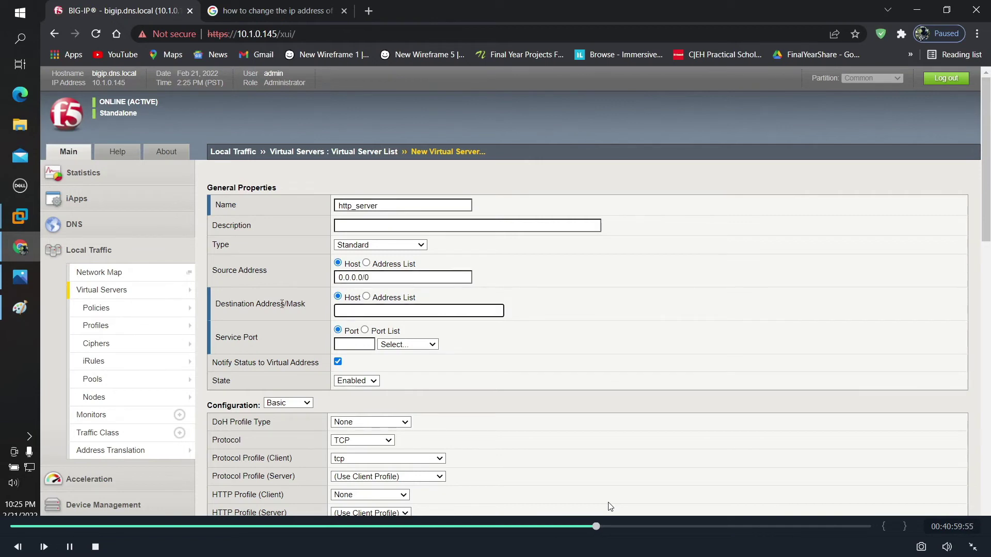
pyautogui.write('192.168.1.145')
pyautogui.click(400, 345)
pyautogui.click(401, 364)
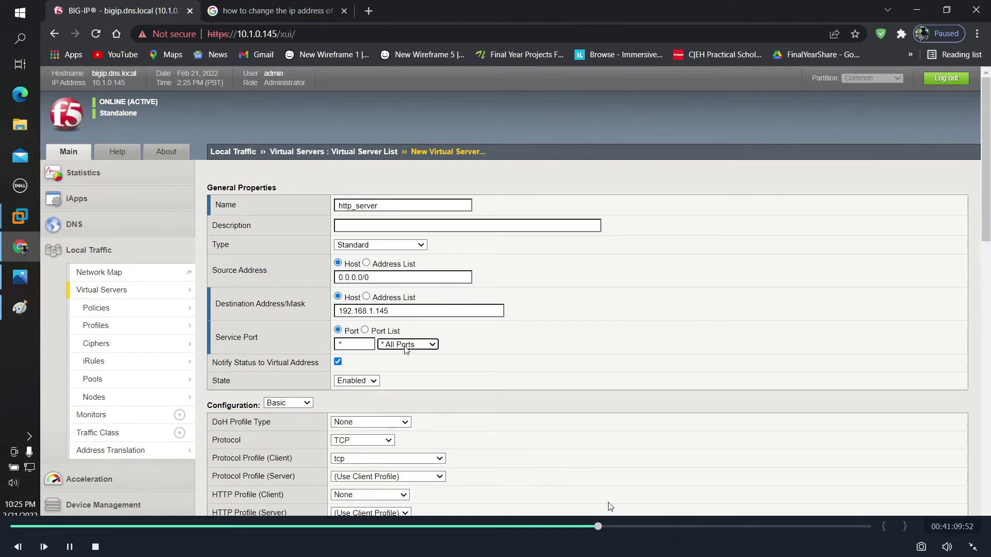
pyautogui.click(406, 344)
pyautogui.click(398, 383)
# Step: Set Source Address Translation to Auto Map and the default pool to HTTP-Pool
pyautogui.scroll(-2, 279, 359)
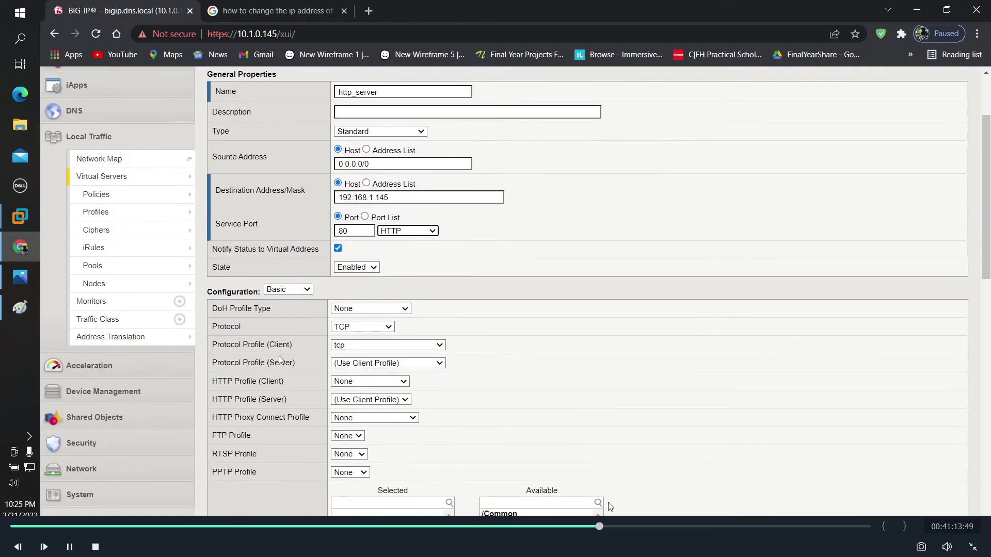
pyautogui.scroll(-2, 278, 360)
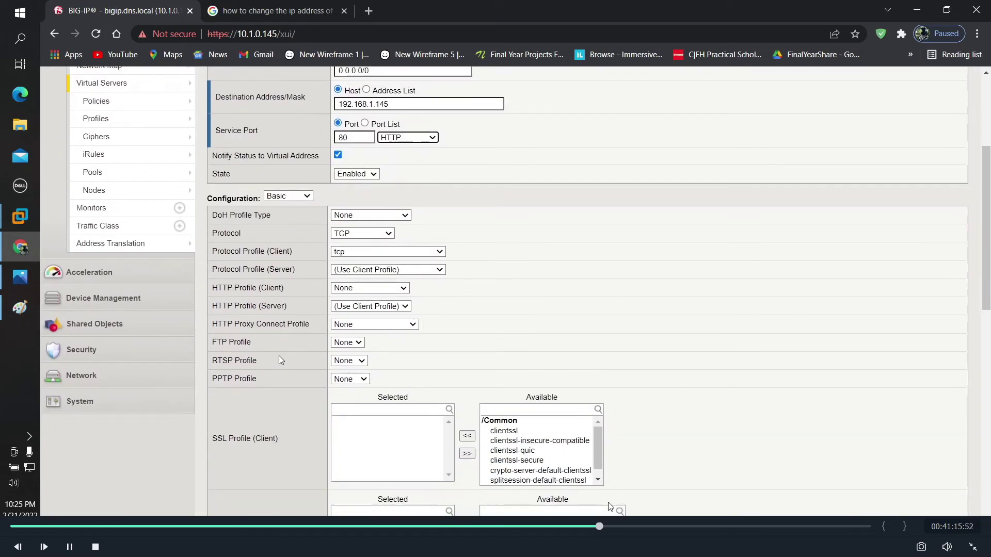
pyautogui.scroll(-5, 279, 355)
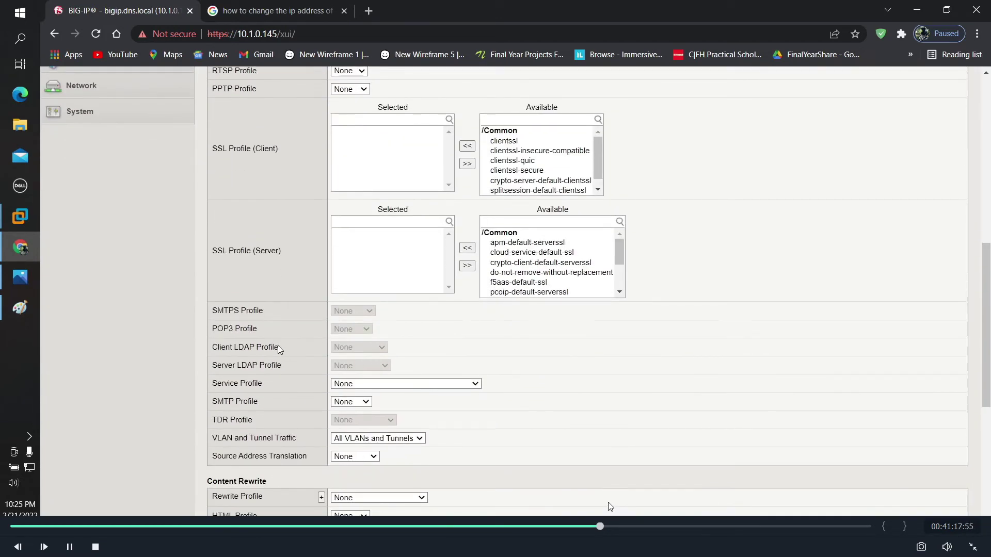
pyautogui.scroll(-1, 286, 431)
pyautogui.click(360, 430)
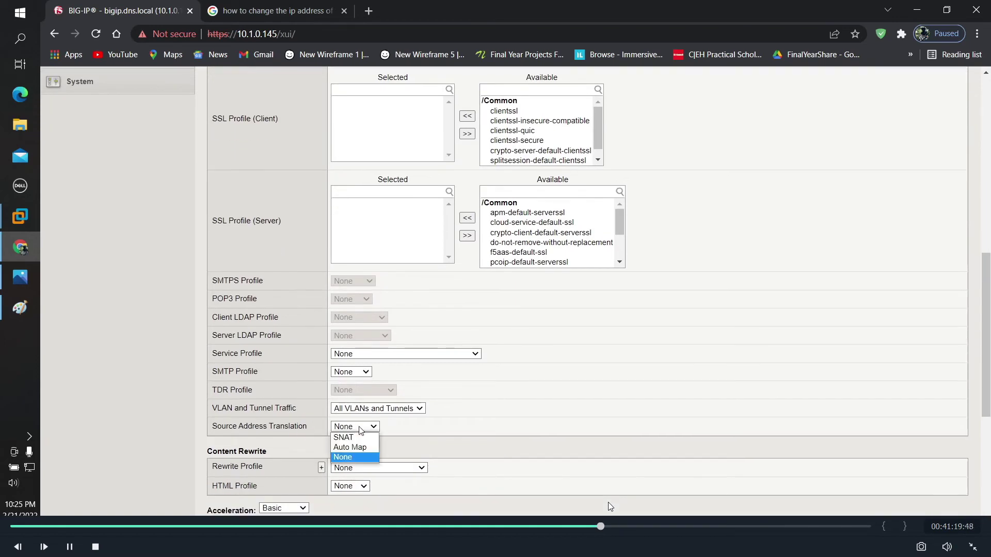
pyautogui.scroll(-3, 315, 429)
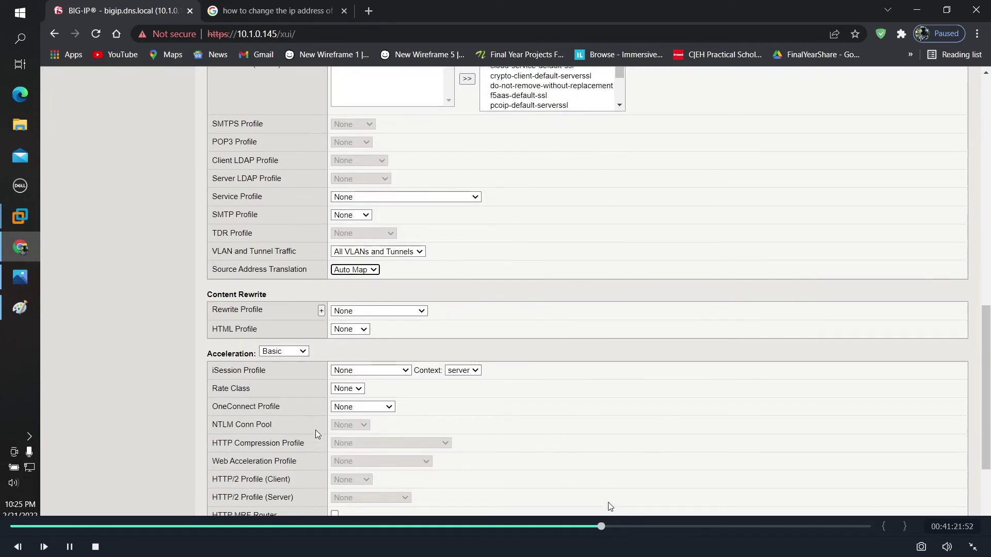
pyautogui.scroll(-3, 315, 430)
pyautogui.scroll(-1, 315, 430)
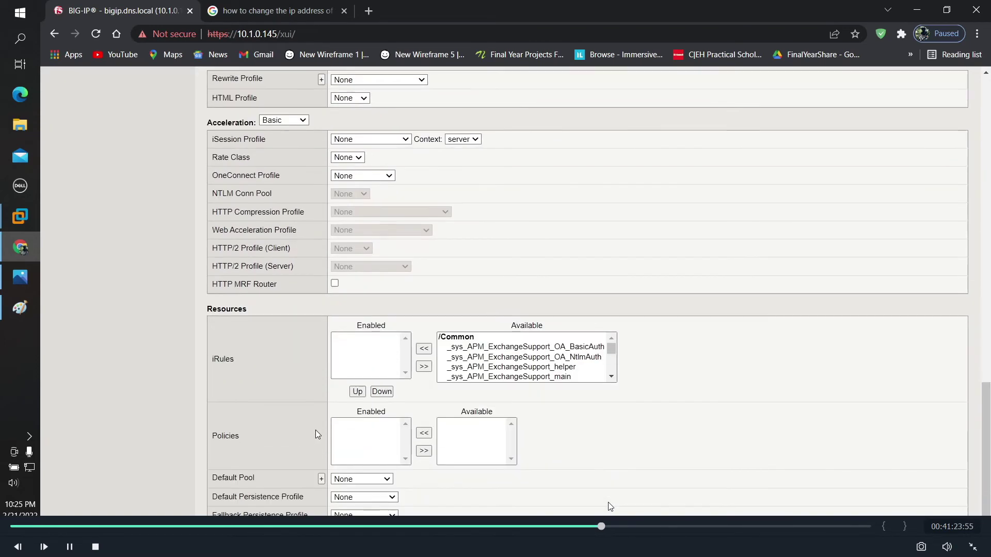
pyautogui.click(357, 479)
pyautogui.click(361, 509)
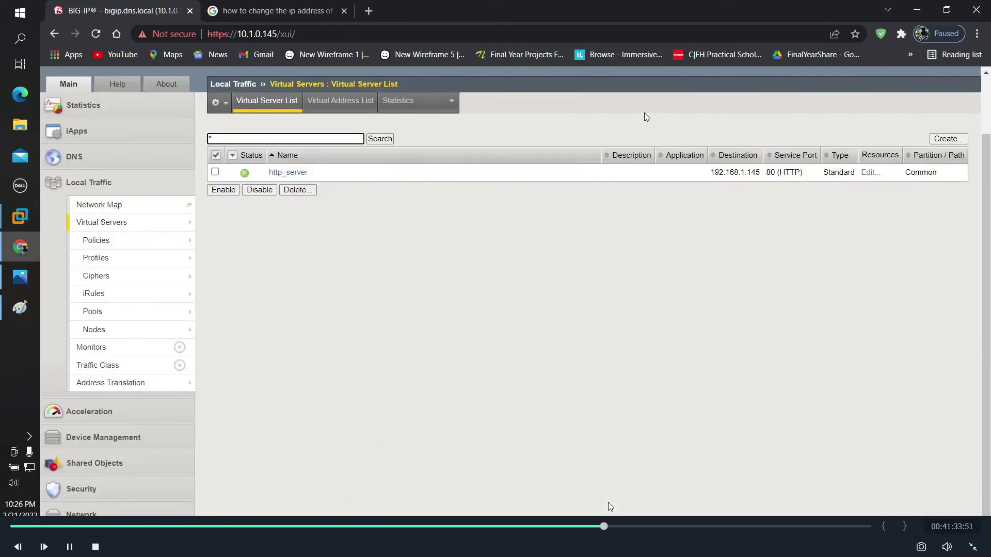
pyautogui.click(367, 12)
pyautogui.click(359, 34)
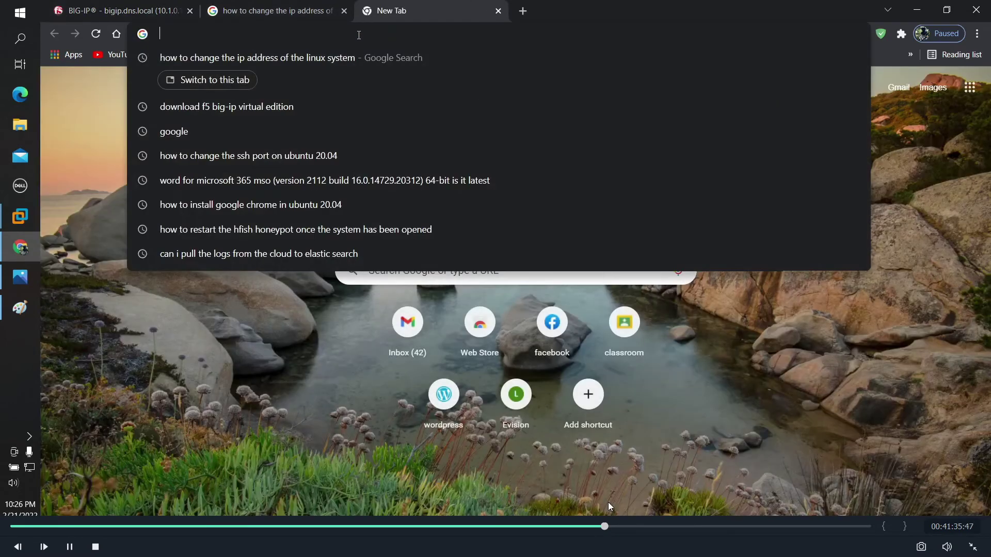
pyautogui.write('http://')
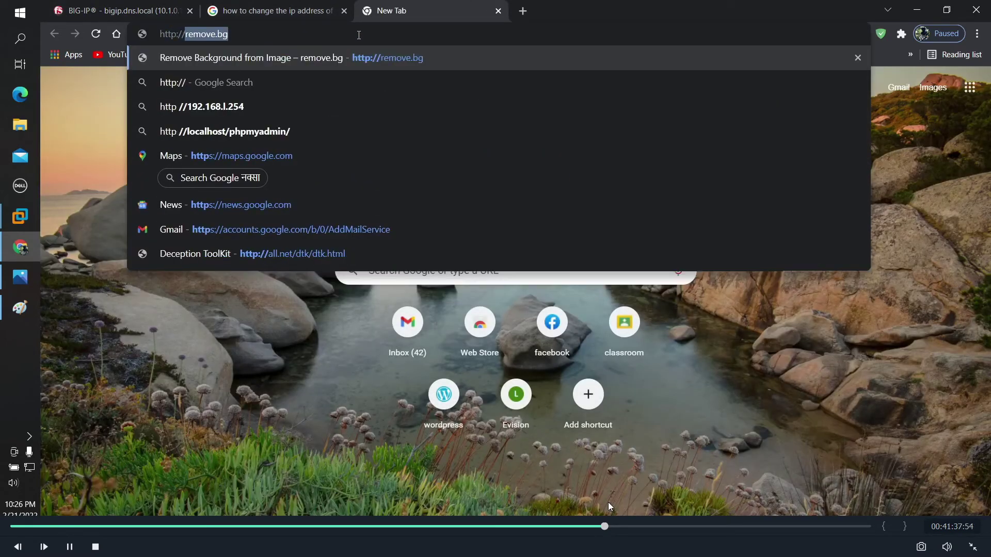
pyautogui.write('10.')
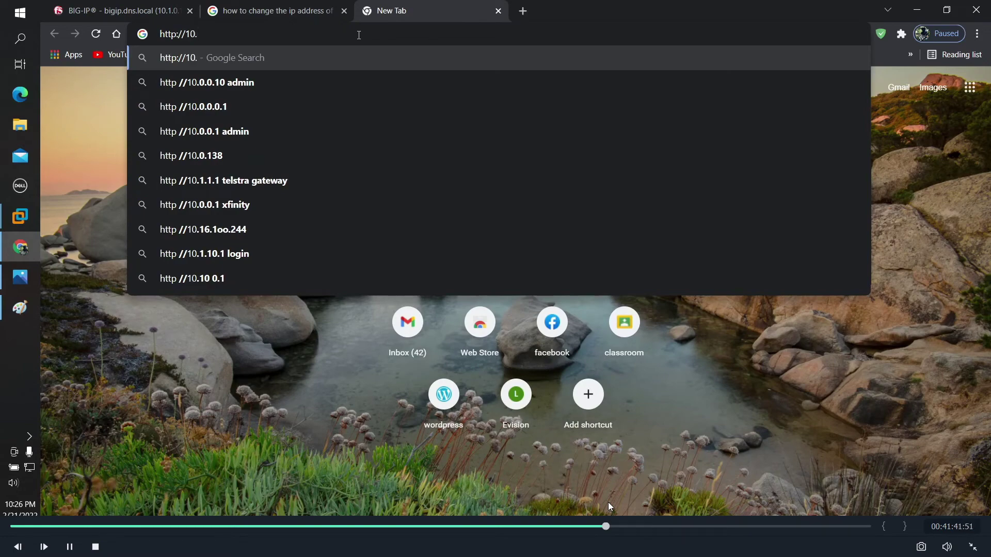
pyautogui.write('2.0')
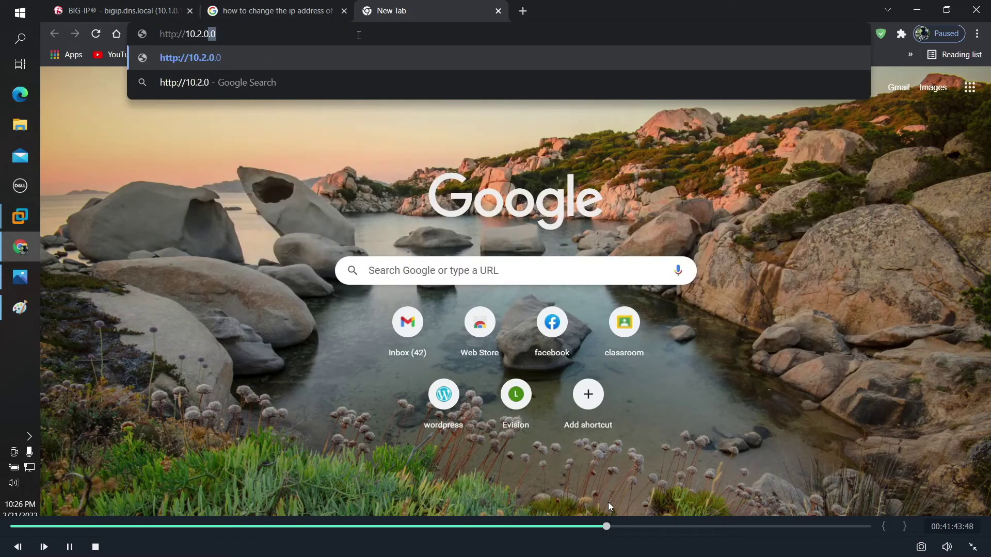
pyautogui.write('.11')
pyautogui.press('Return')
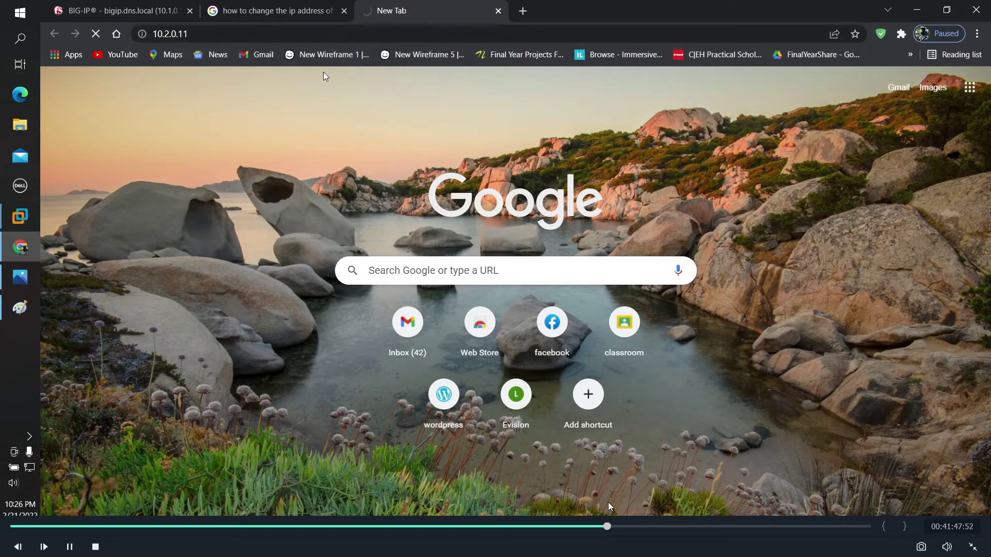
pyautogui.click(516, 12)
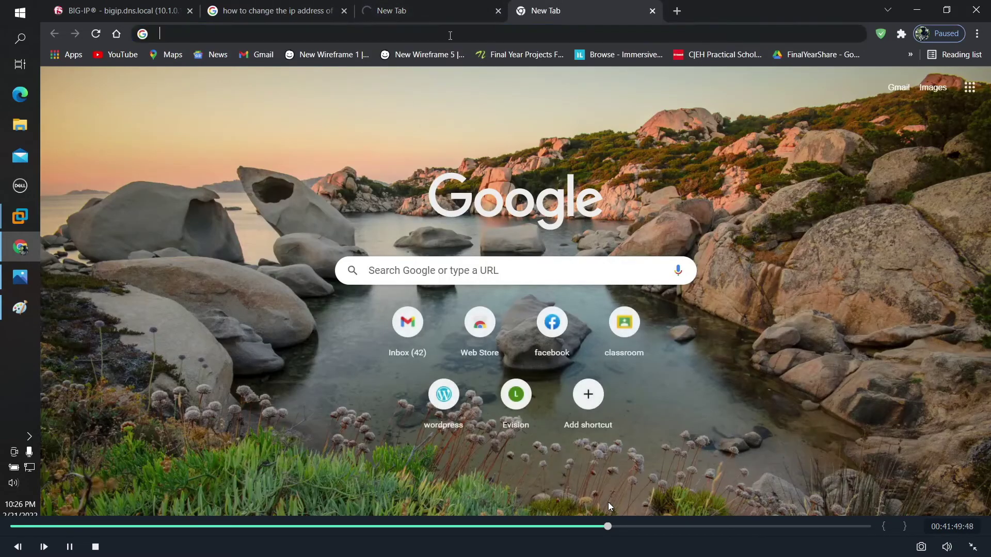
pyautogui.click(450, 34)
pyautogui.write('http://')
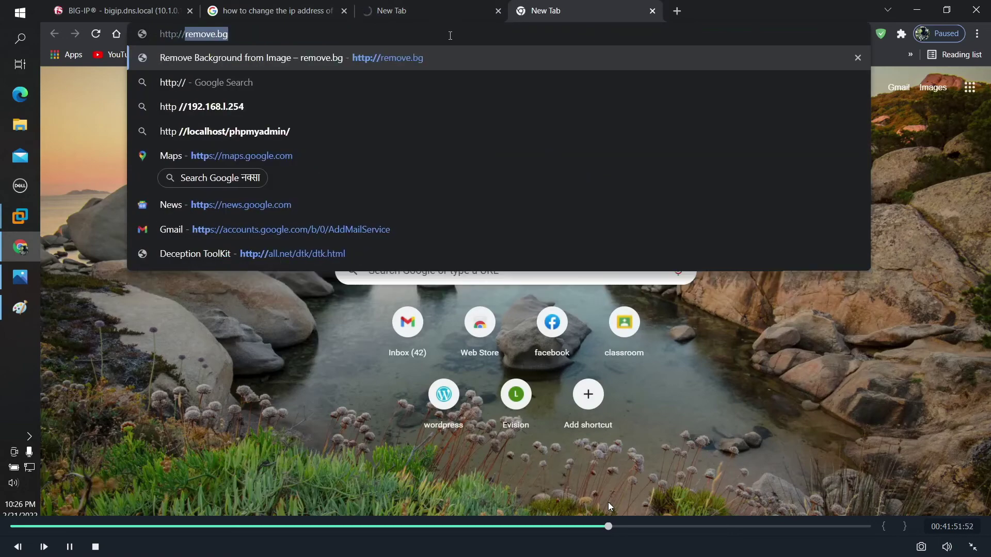
pyautogui.write('10.2.0.22')
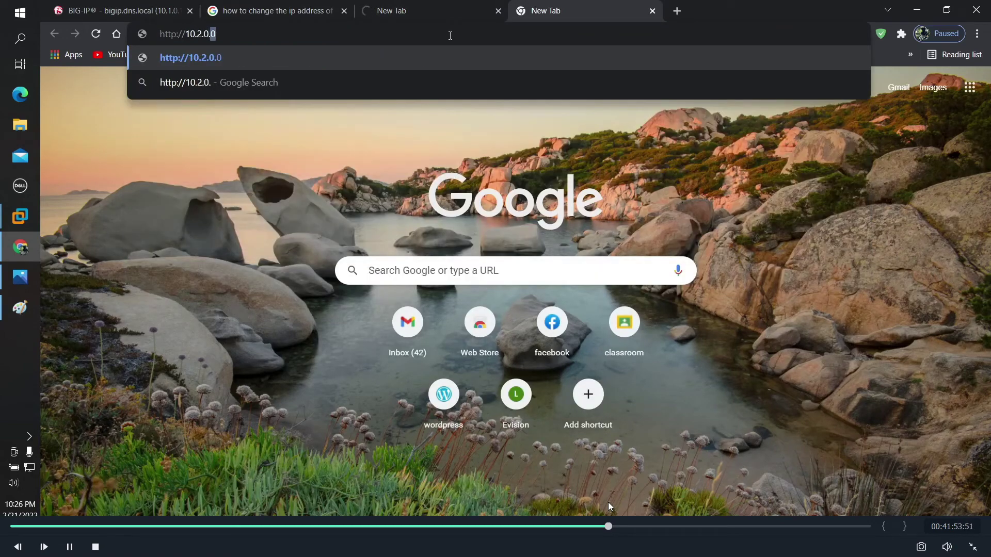
pyautogui.press('Return')
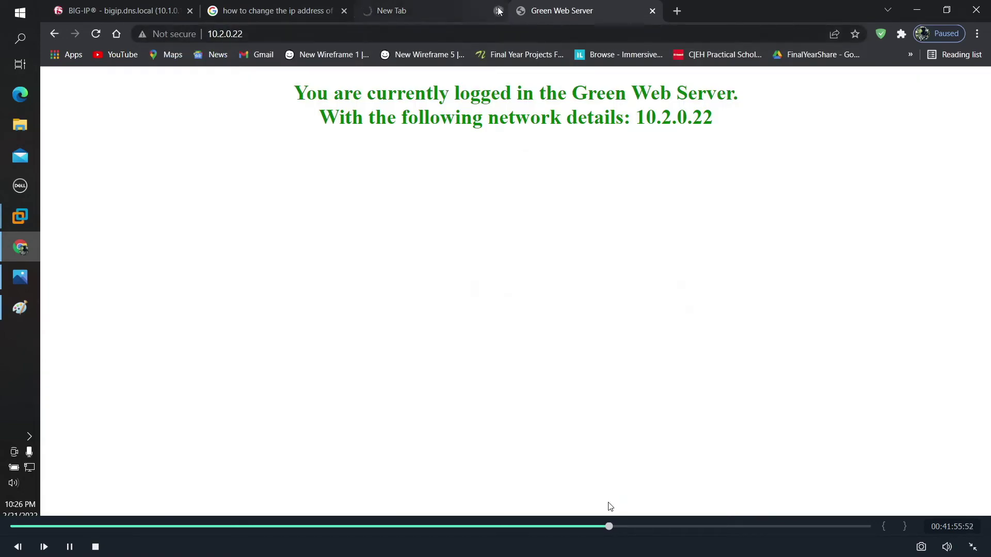
pyautogui.click(497, 11)
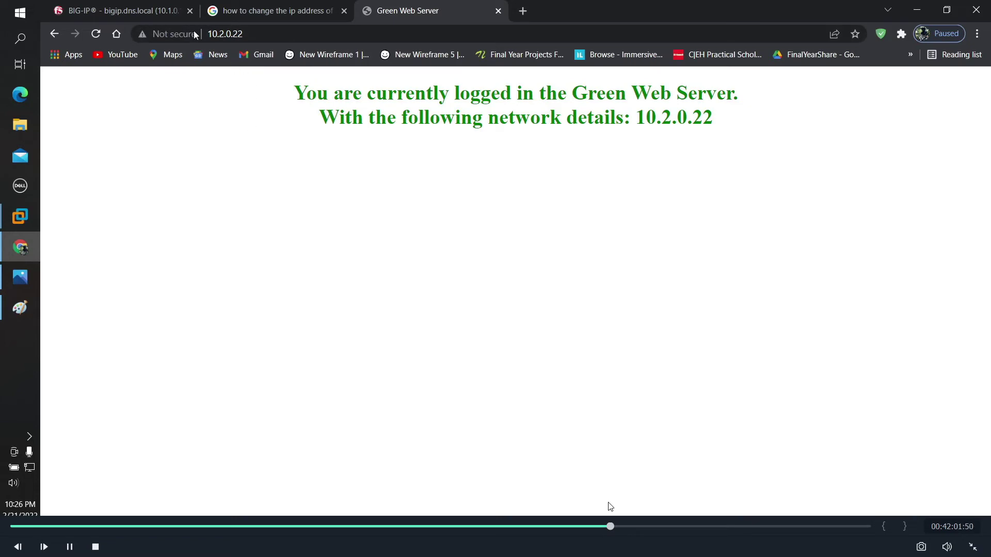
# Step: Copy http_server's destination address 192.168.1.145 from the BIG-IP virtual server list
pyautogui.click(129, 10)
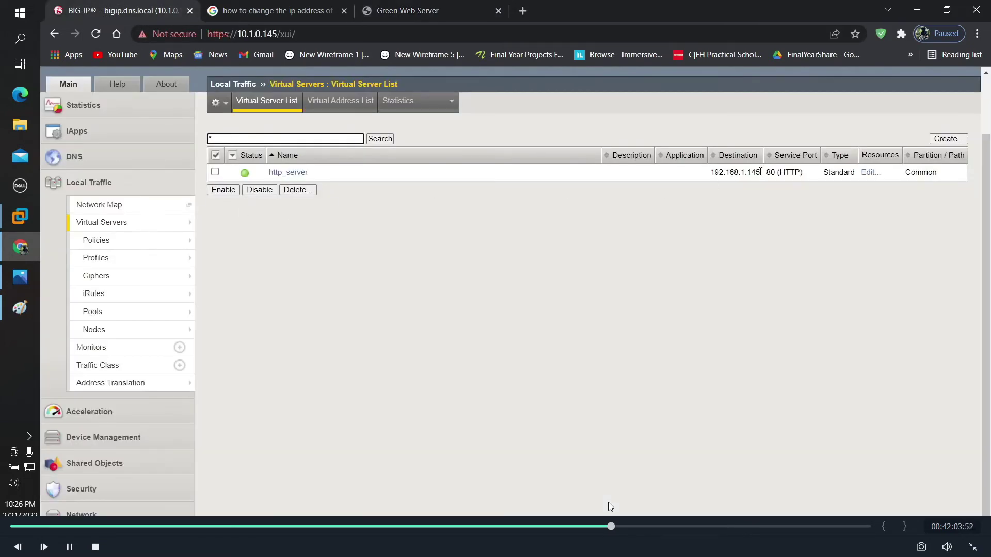
pyautogui.moveTo(760, 173); pyautogui.dragTo(711, 173)
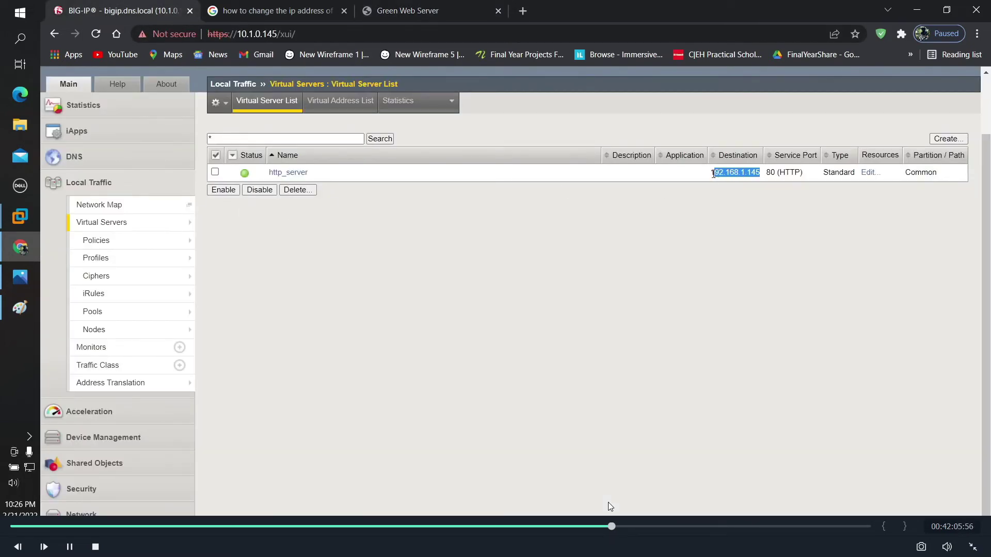
pyautogui.rightClick(720, 172)
pyautogui.click(727, 177)
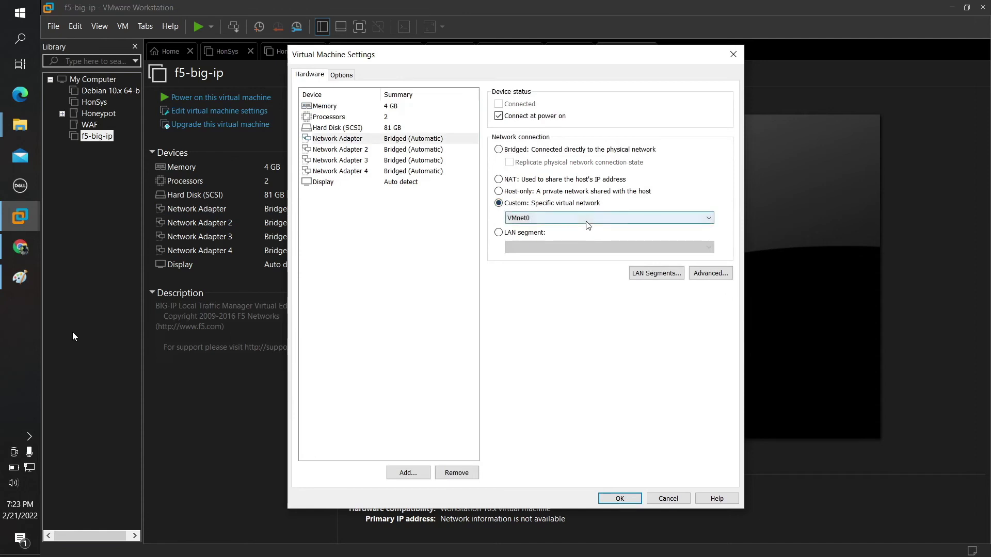
# Step: Cancel the f5-big-ip settings, leaving all adapters Bridged, and open the Edit menu
pyautogui.click(674, 499)
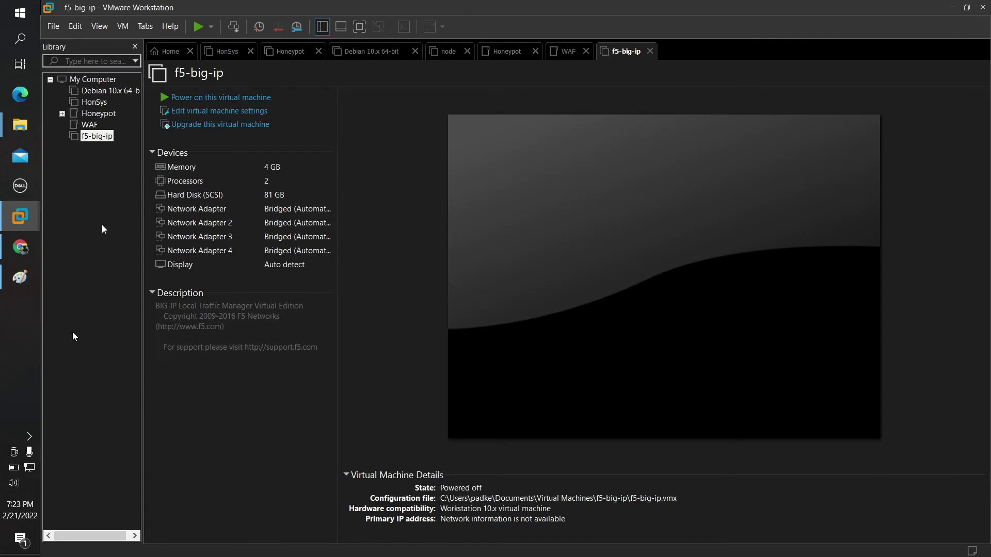
pyautogui.click(80, 26)
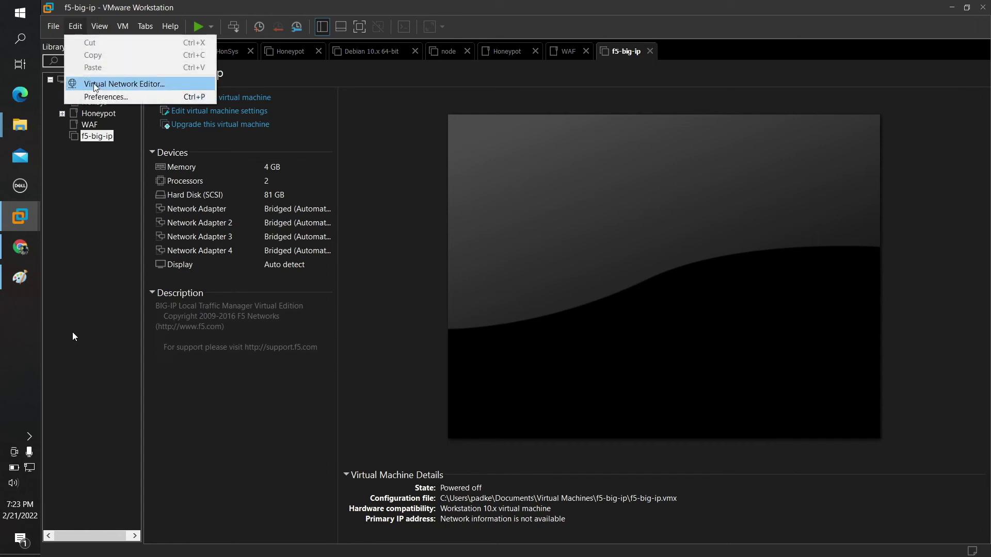
# Step: Unlock the Virtual Network Editor with administrator rights and change VMnet1's subnet to 10.1.0.0
pyautogui.click(94, 84)
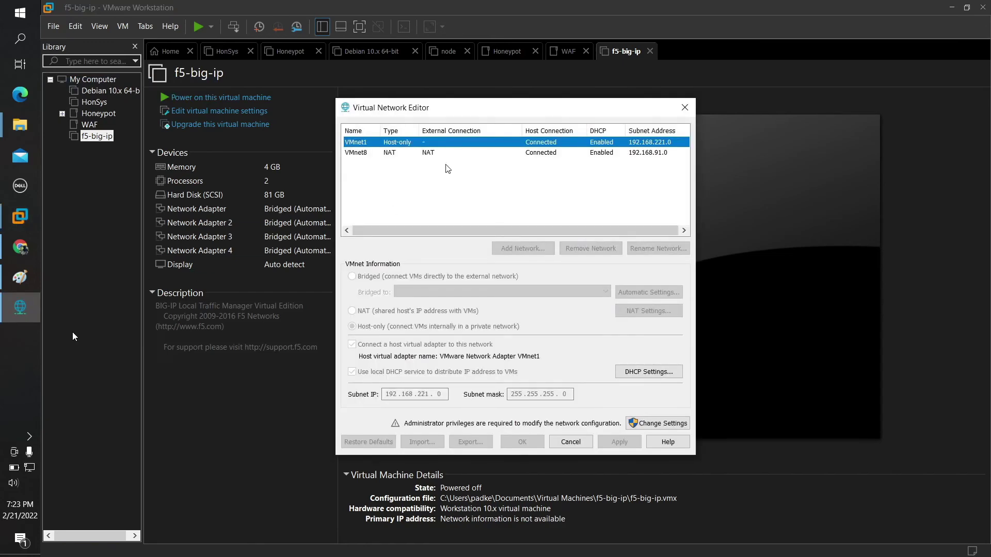
pyautogui.click(451, 171)
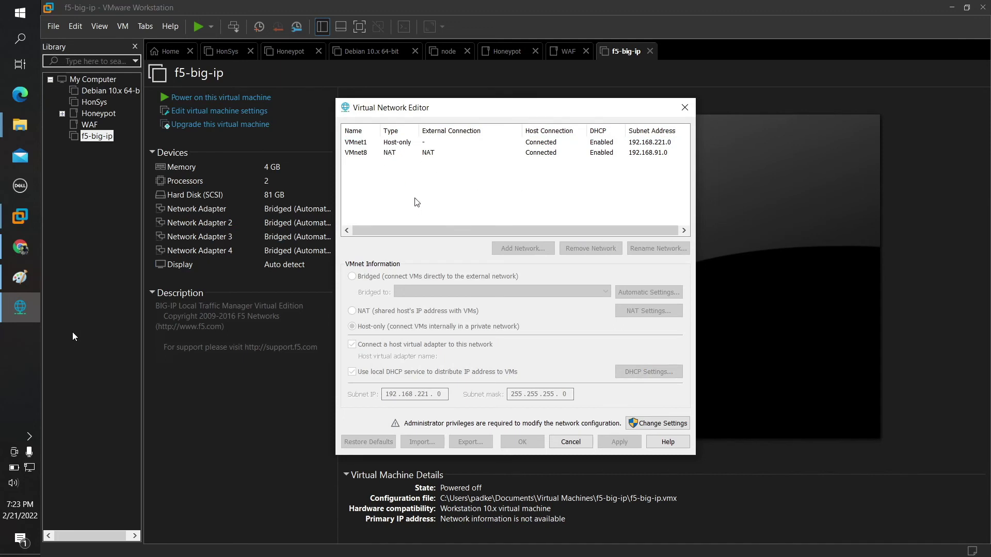
pyautogui.click(653, 422)
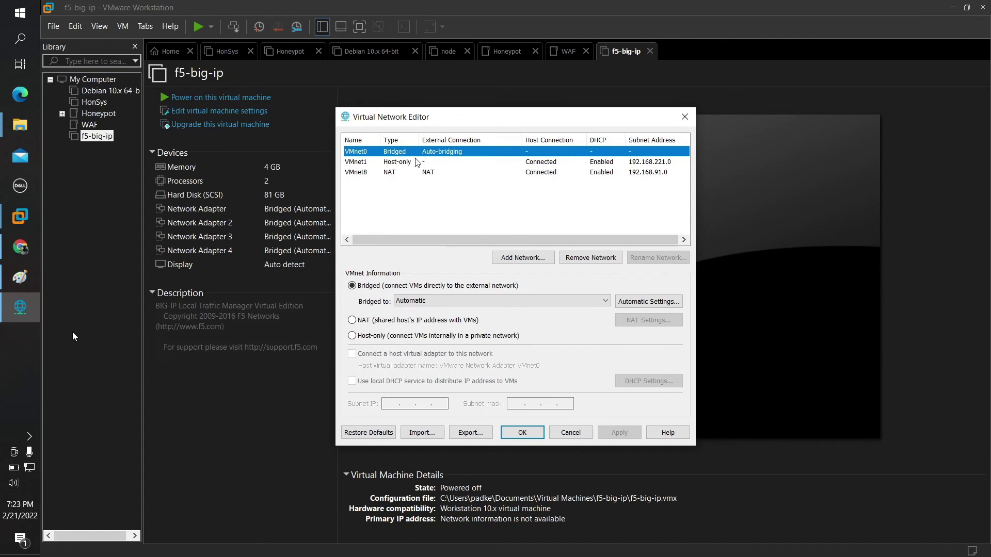
pyautogui.click(388, 164)
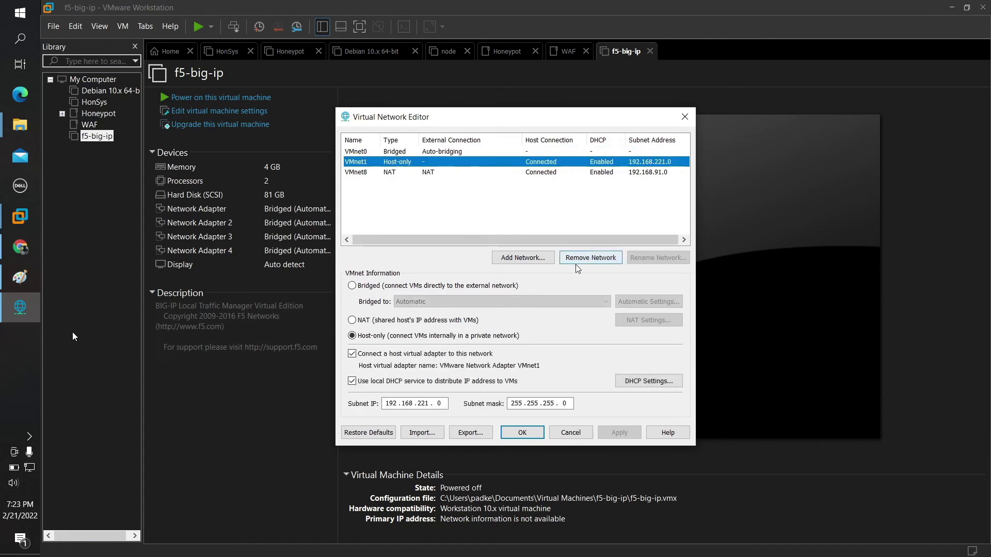
pyautogui.doubleClick(434, 402)
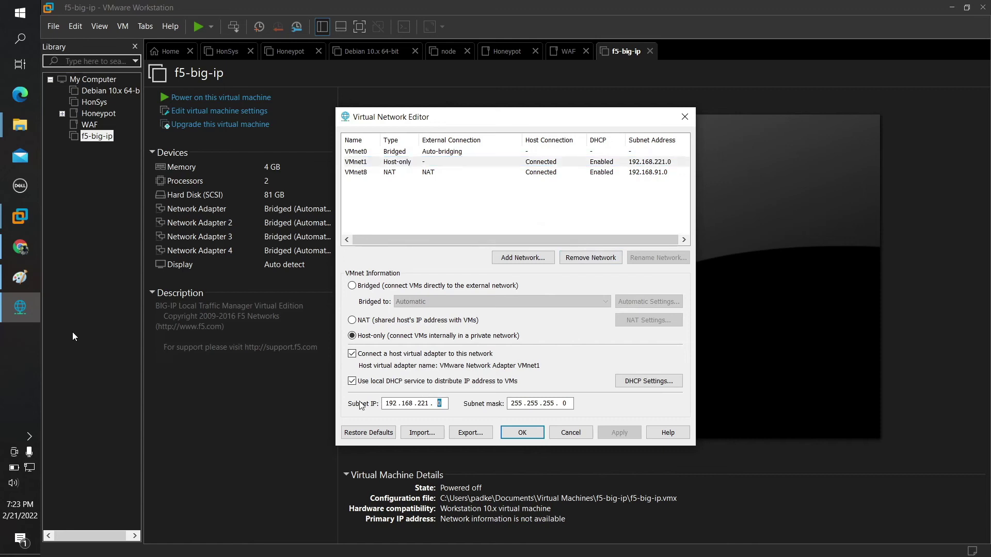
pyautogui.press('BackSpace')
pyautogui.press('BackSpace')
pyautogui.press('BackSpace')
pyautogui.press('BackSpace')
pyautogui.press('BackSpace')
pyautogui.press('BackSpace')
pyautogui.press('BackSpace')
pyautogui.press('BackSpace')
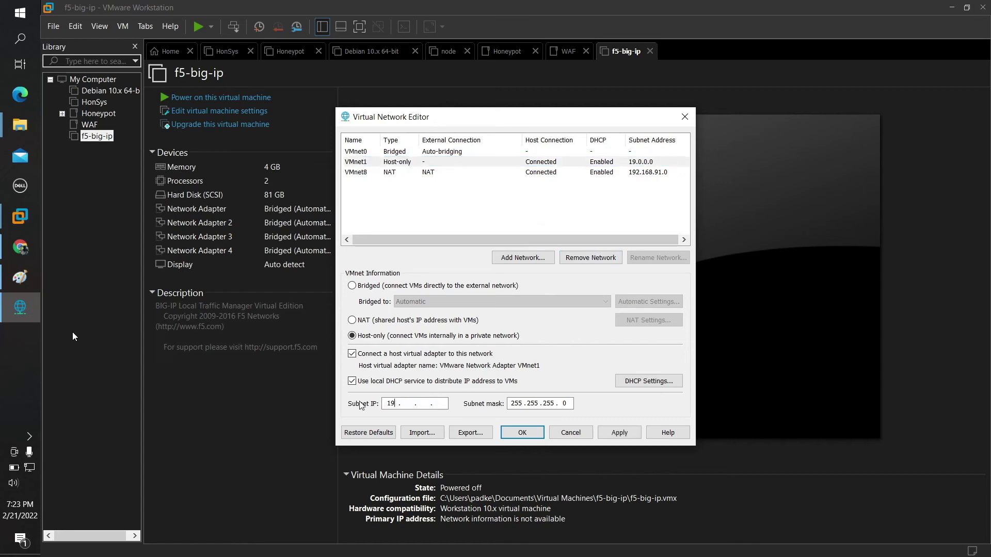
pyautogui.write('0')
# Step: Add host-only VMnet2 with subnet 10.2.0.0, then start adding another network
pyautogui.click(521, 258)
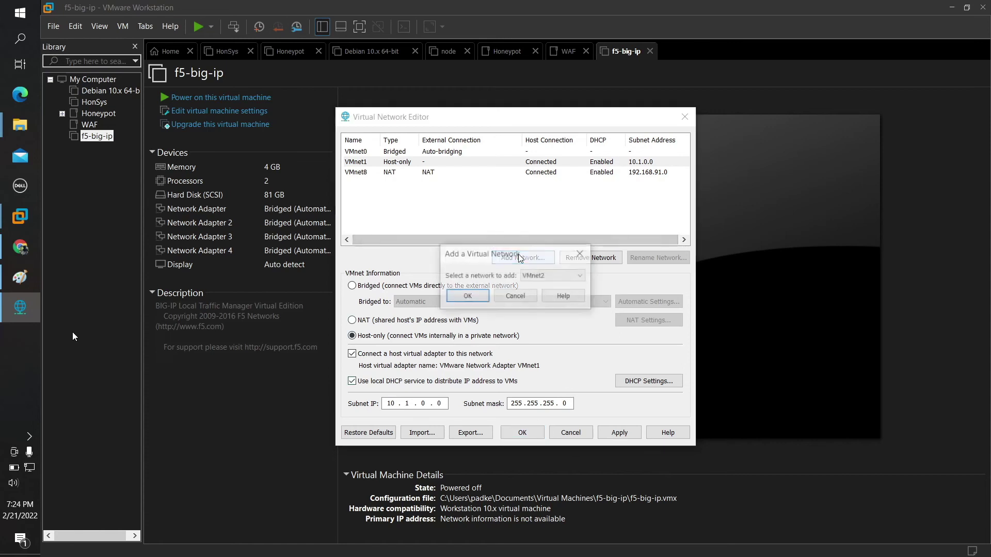
pyautogui.click(467, 297)
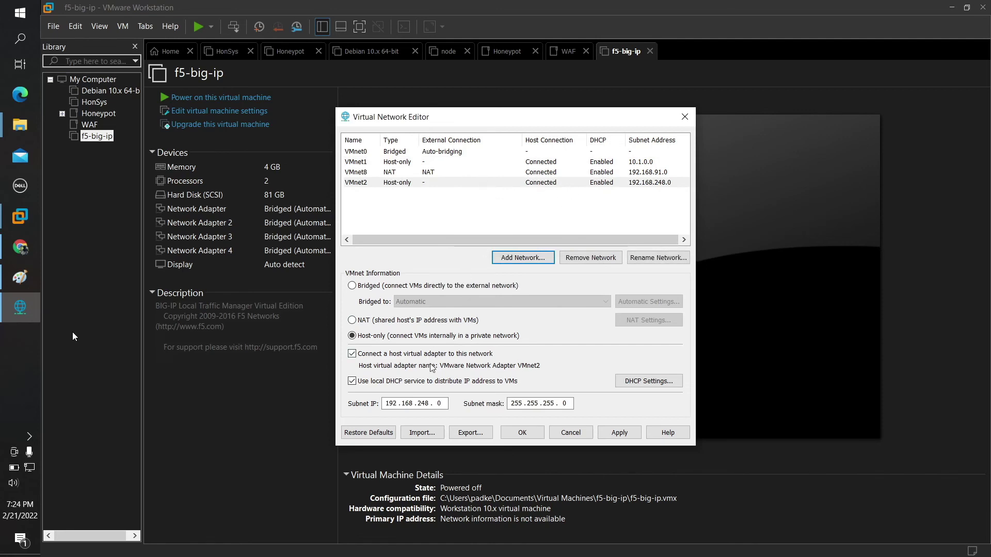
pyautogui.click(447, 404)
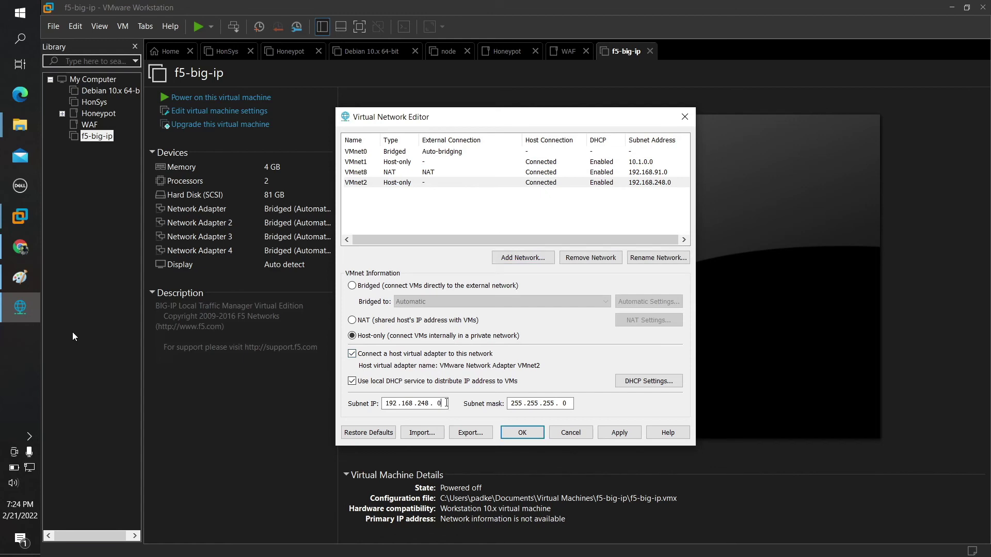
pyautogui.press('BackSpace')
pyautogui.press('BackSpace')
pyautogui.press('BackSpace')
pyautogui.press('BackSpace')
pyautogui.press('BackSpace')
pyautogui.press('BackSpace')
pyautogui.press('BackSpace')
pyautogui.press('BackSpace')
pyautogui.press('BackSpace')
pyautogui.write('10')
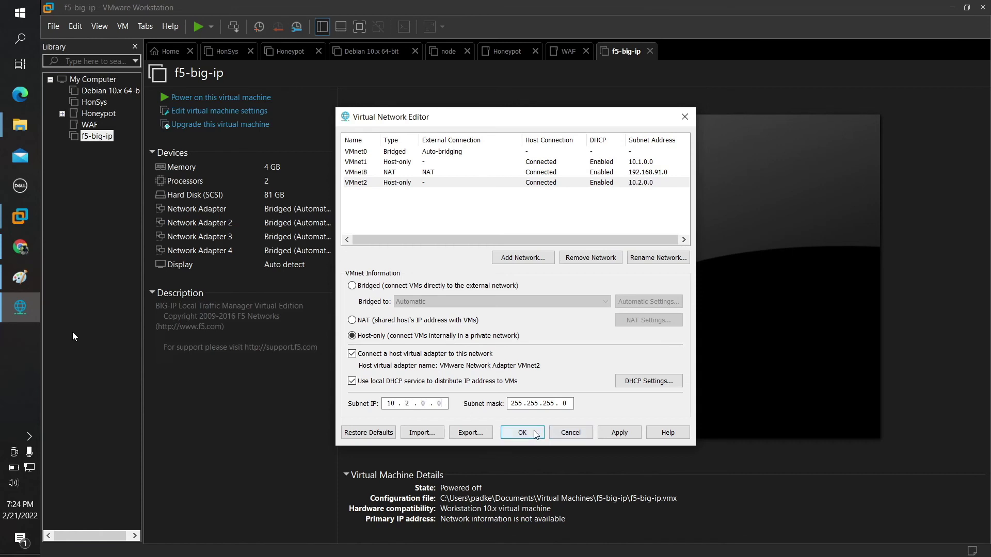
pyautogui.click(518, 258)
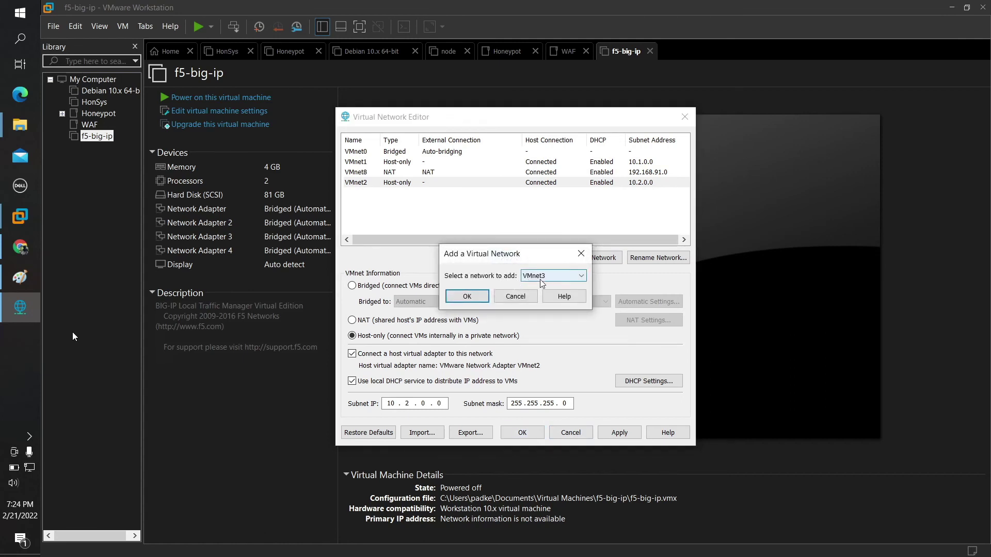
# Step: Add host-only VMnet3 on subnet 10.3.0.0 and save the virtual network configuration
pyautogui.click(480, 295)
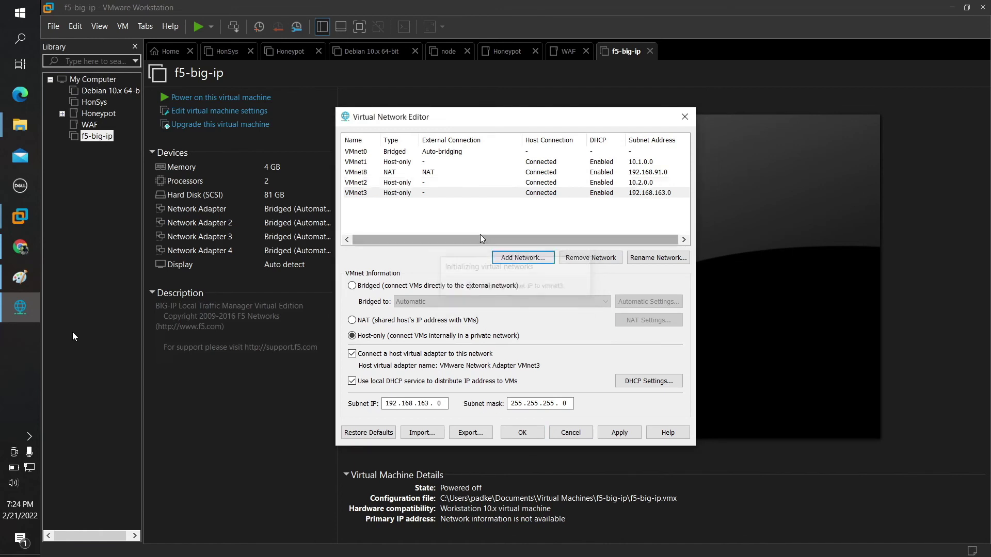
pyautogui.click(443, 403)
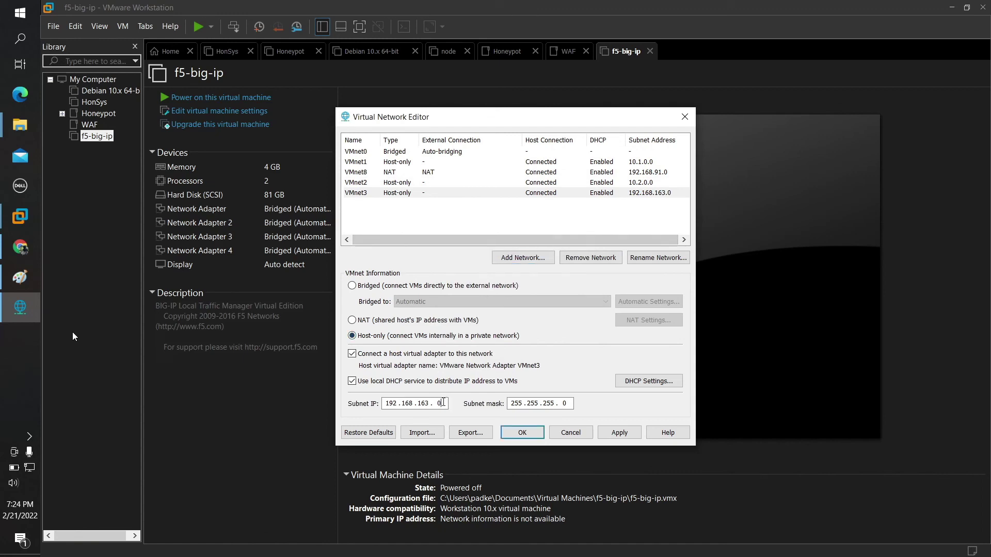
pyautogui.press('BackSpace')
pyautogui.press('BackSpace')
pyautogui.press('BackSpace')
pyautogui.press('BackSpace')
pyautogui.press('BackSpace')
pyautogui.press('BackSpace')
pyautogui.press('BackSpace')
pyautogui.press('BackSpace')
pyautogui.press('BackSpace')
pyautogui.write('10')
pyautogui.click(537, 431)
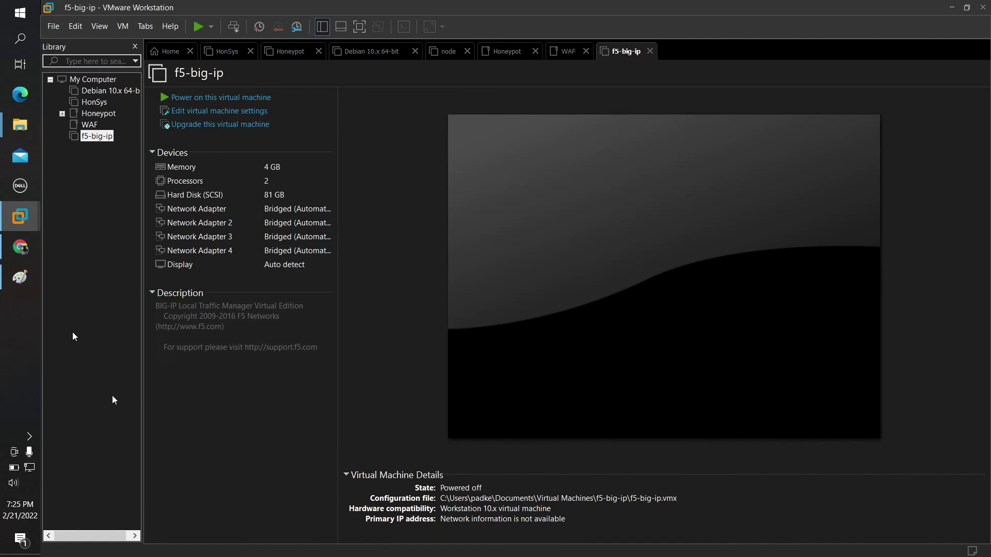
pyautogui.click(83, 28)
pyautogui.click(93, 83)
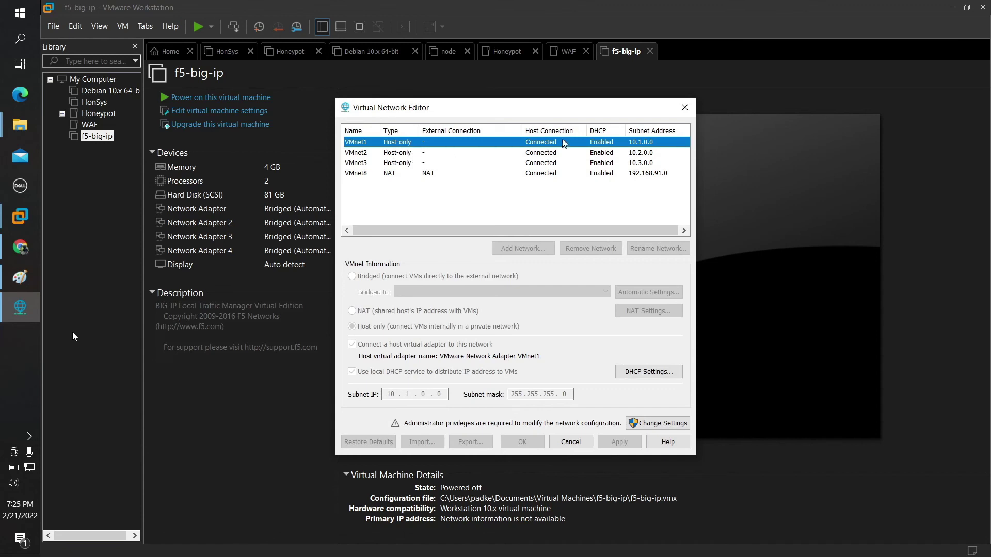
pyautogui.click(685, 110)
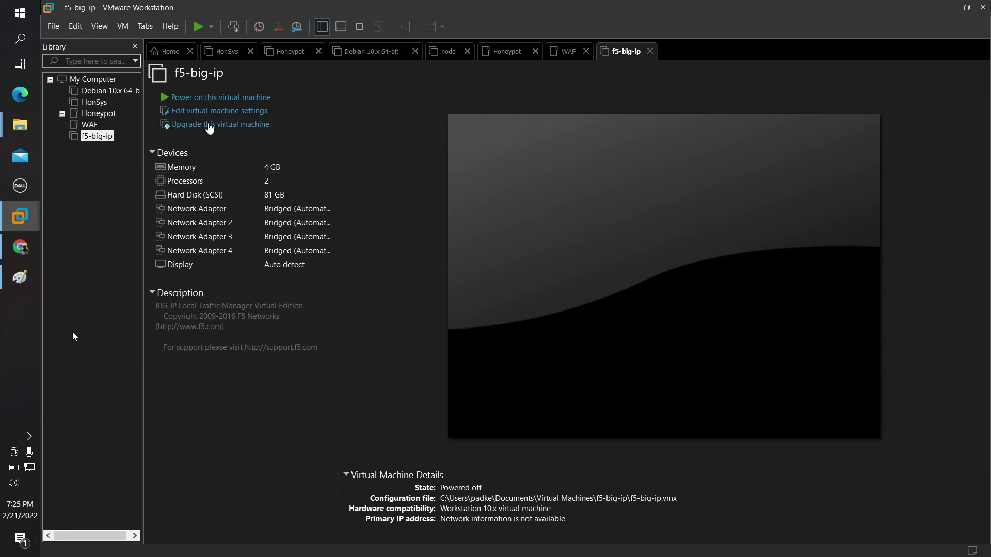
# Step: Connect the f5-big-ip VM's first network adapter to custom VMnet1 (Host-only)
pyautogui.click(226, 111)
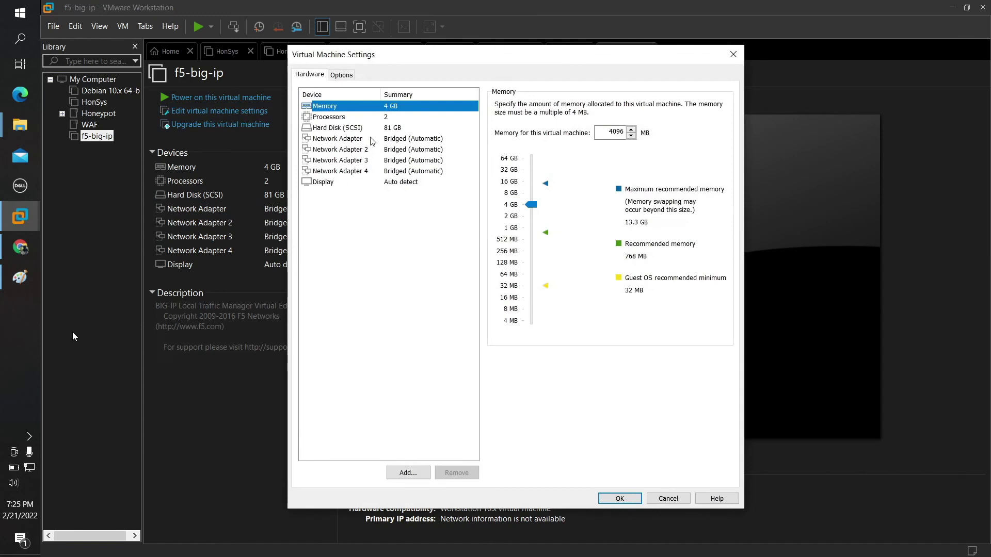
pyautogui.click(371, 139)
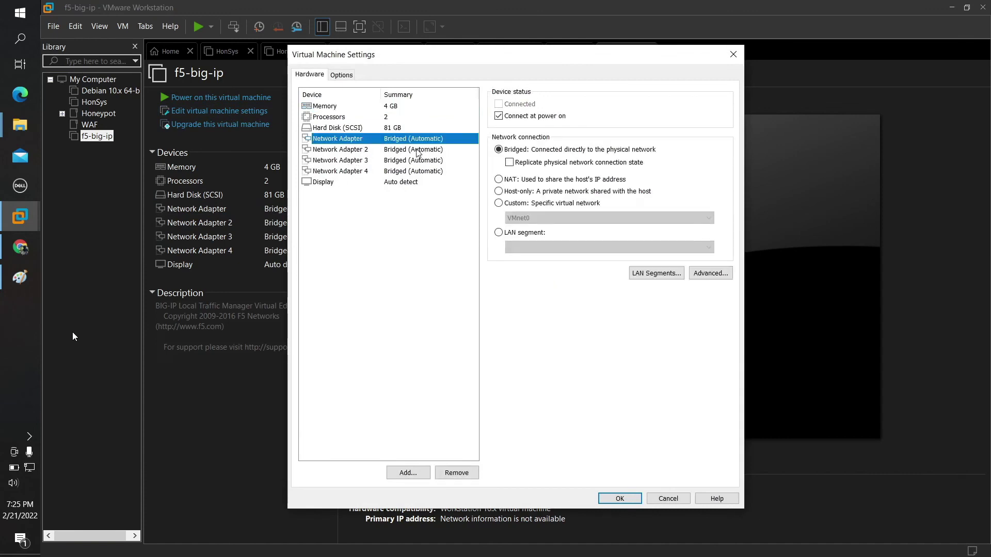
pyautogui.click(499, 204)
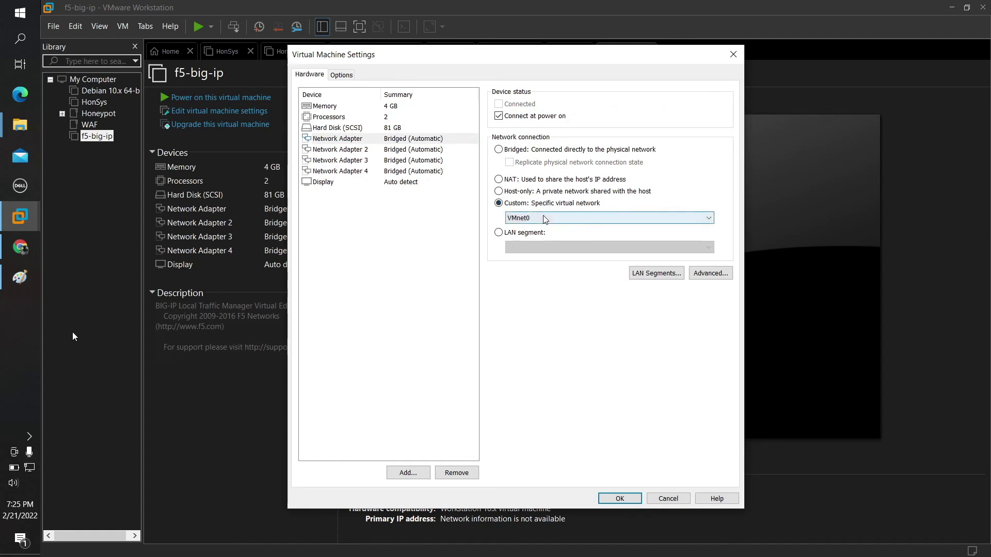
pyautogui.click(543, 215)
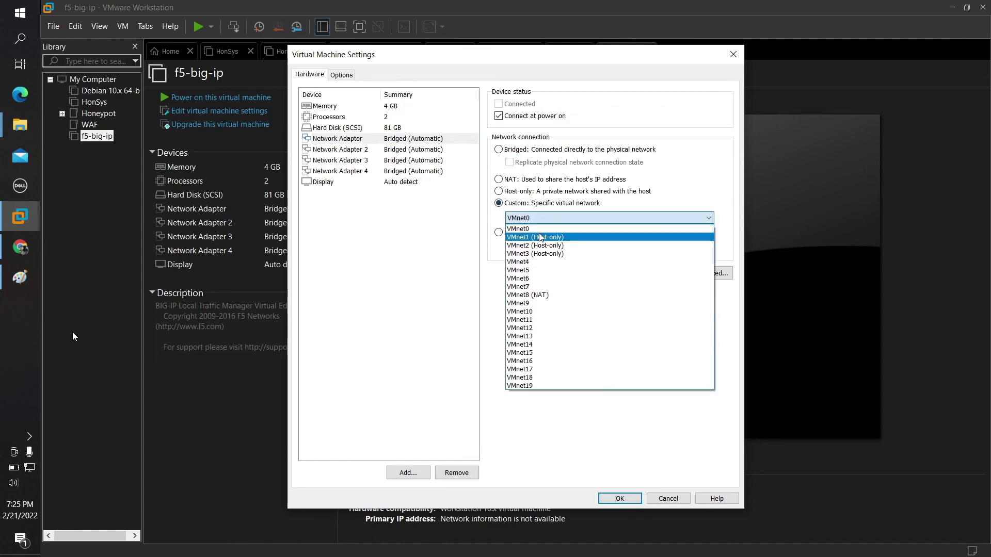
pyautogui.click(538, 236)
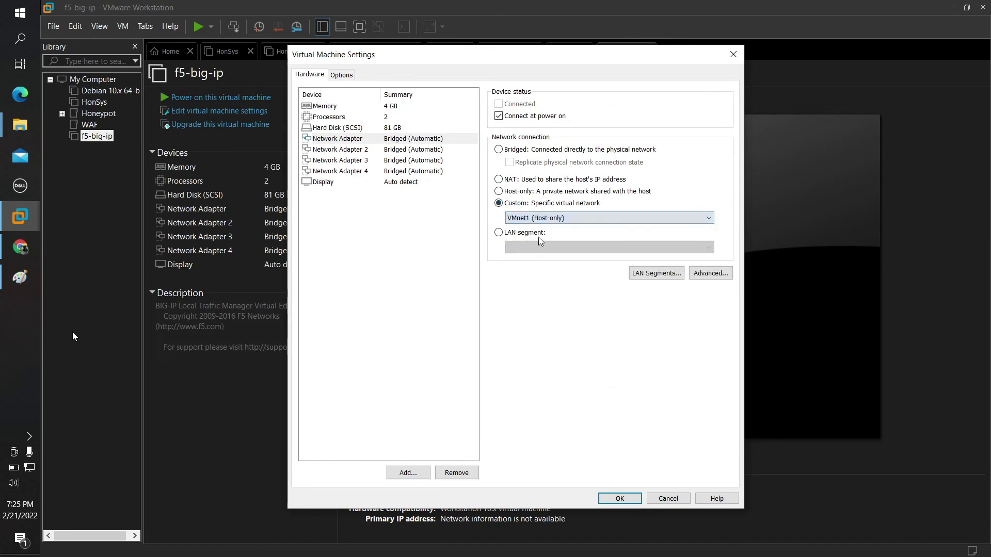
# Step: Connect Network Adapter 3 to custom VMnet2 (Host-only)
pyautogui.click(416, 151)
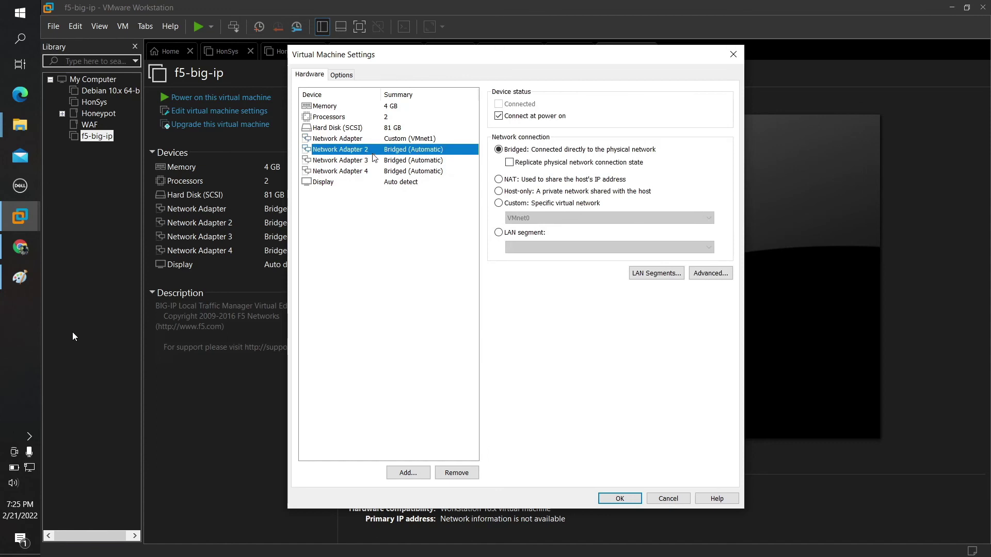
pyautogui.click(398, 161)
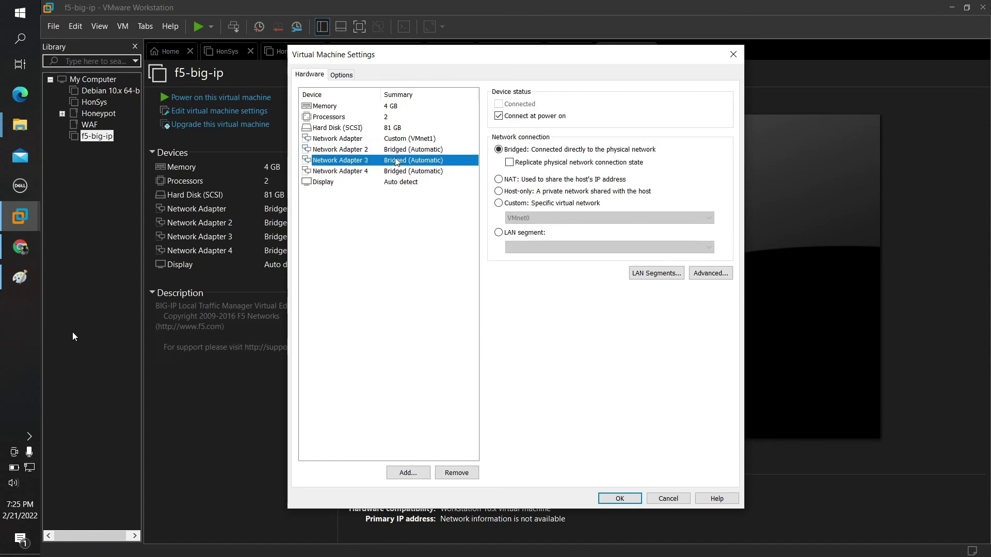
pyautogui.click(498, 203)
pyautogui.click(541, 218)
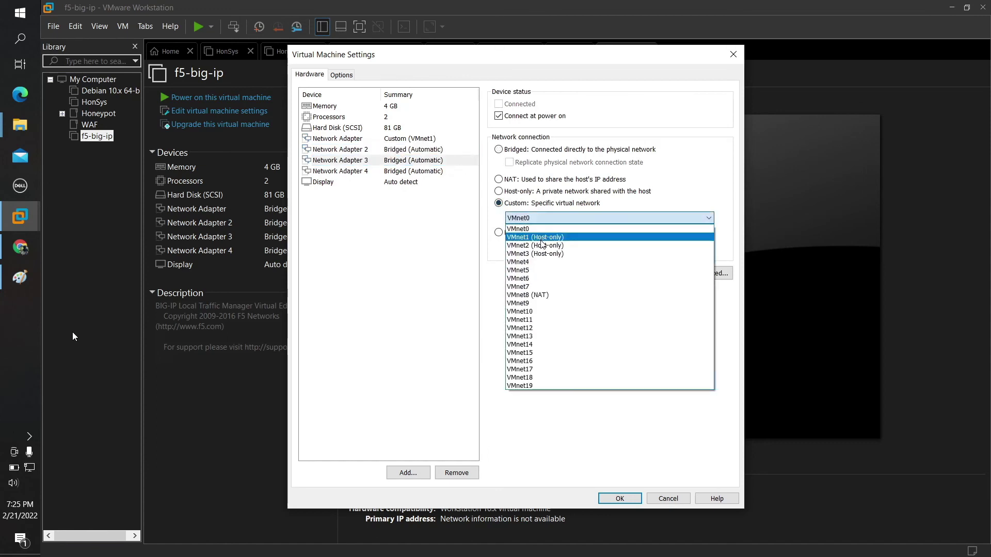
pyautogui.click(542, 246)
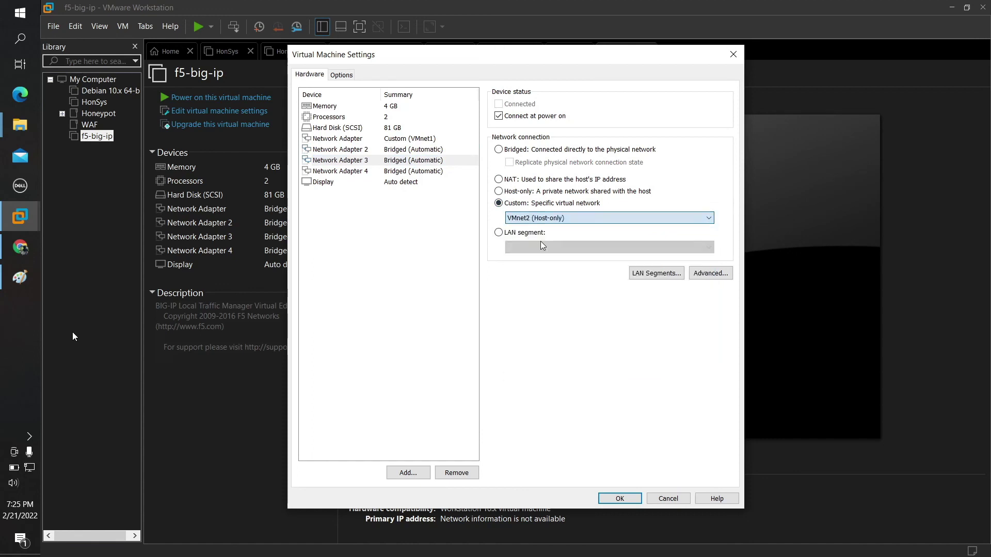
# Step: Connect Network Adapter 4 to custom VMnet3 (Host-only) and save the VM settings
pyautogui.click(395, 171)
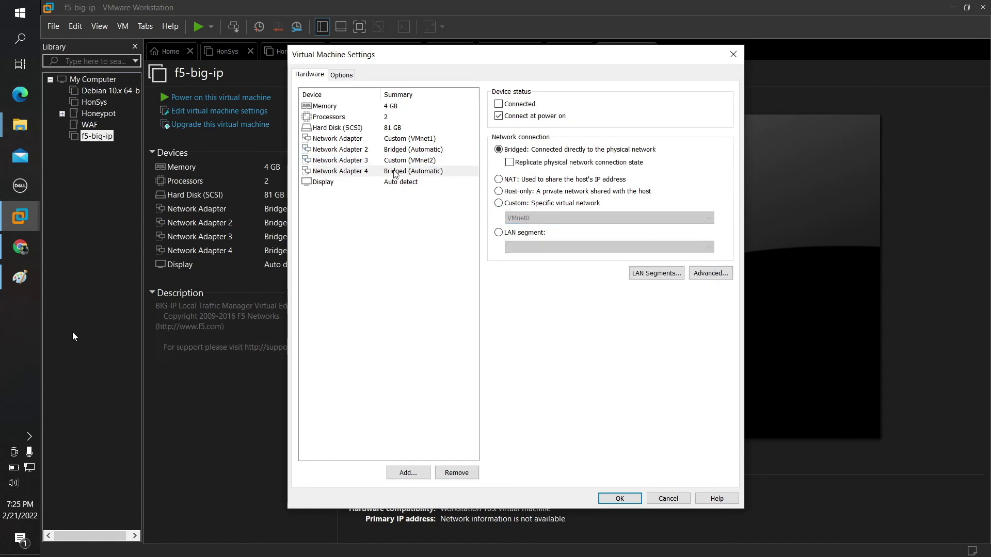
pyautogui.click(498, 203)
pyautogui.click(542, 218)
pyautogui.click(544, 254)
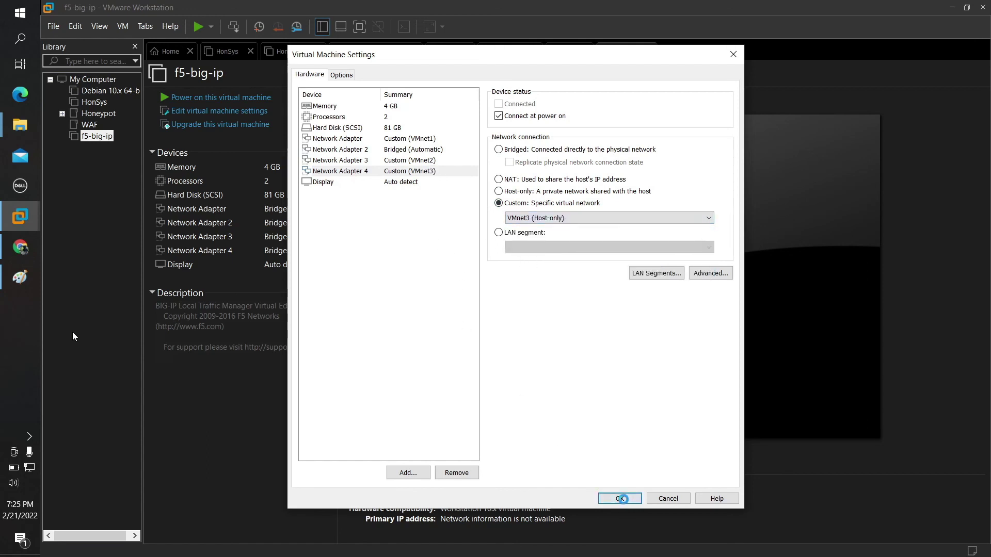
pyautogui.click(622, 499)
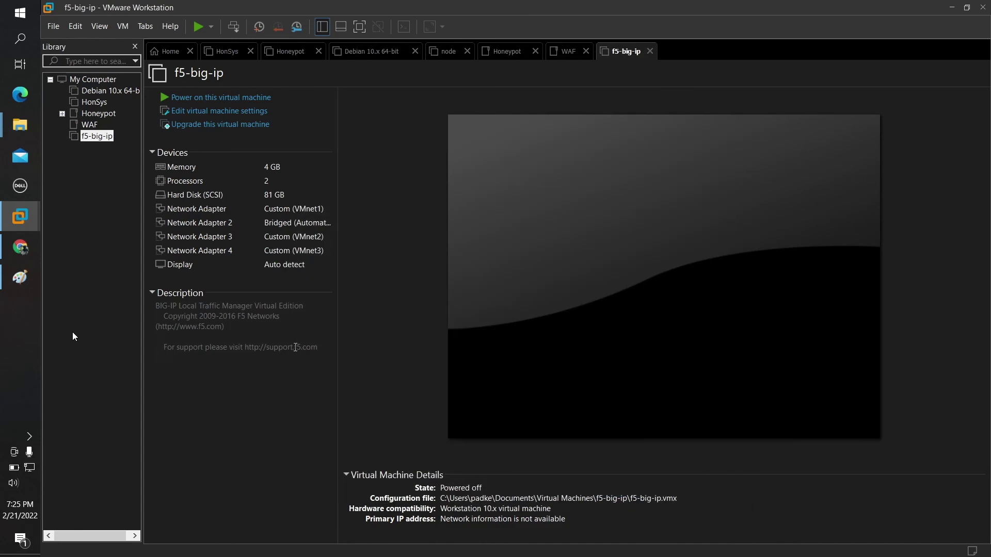
# Step: Bring the Paint IP map window forward and place it over the VMware VM preview
pyautogui.click(19, 278)
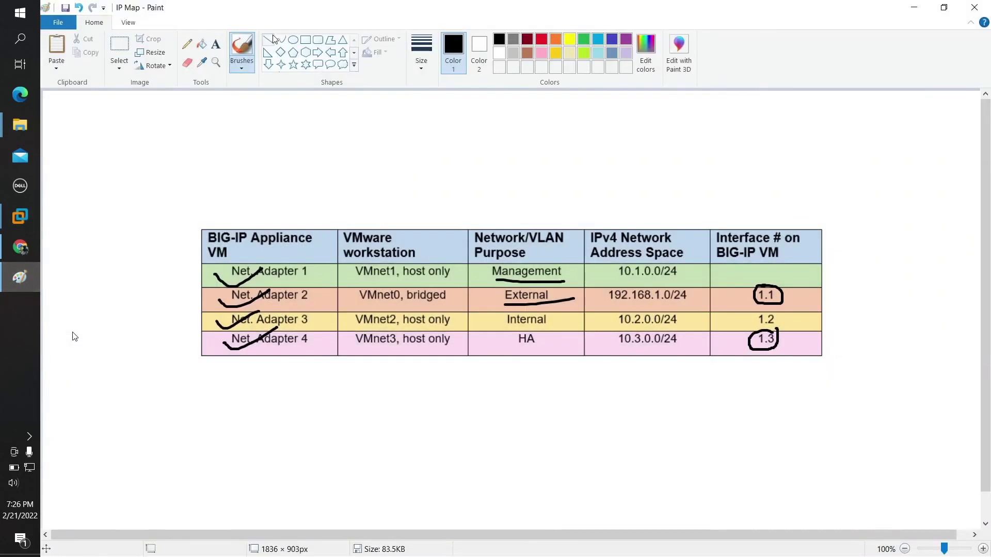
pyautogui.moveTo(310, 7)
pyautogui.mouseDown()
pyautogui.moveTo(306, 15)
pyautogui.moveTo(524, 102)
pyautogui.moveTo(361, 178)
pyautogui.moveTo(362, 299)
pyautogui.mouseUp()
pyautogui.moveTo(906, 389); pyautogui.dragTo(579, 389)
pyautogui.moveTo(447, 301)
pyautogui.mouseDown()
pyautogui.moveTo(502, 232)
pyautogui.moveTo(675, 101)
pyautogui.mouseUp()
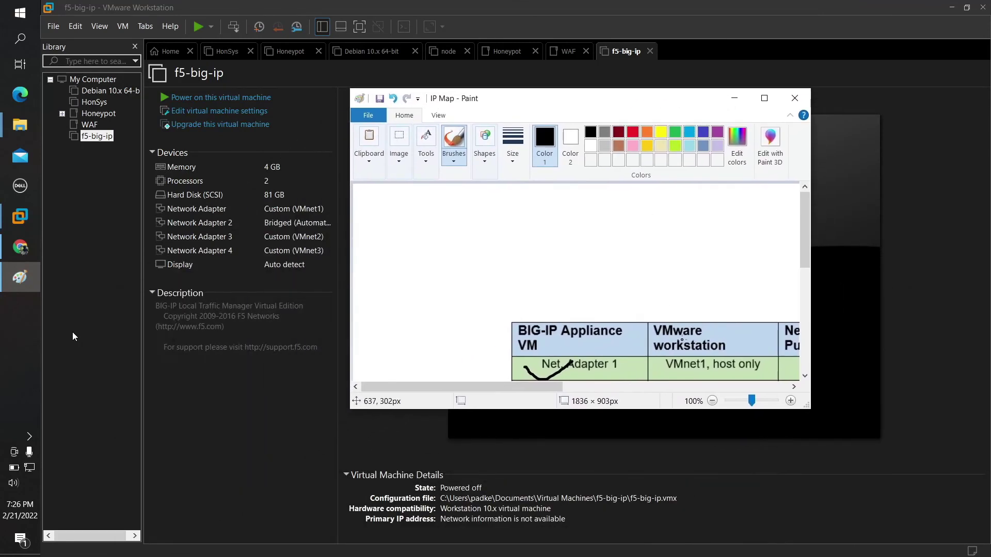
pyautogui.moveTo(547, 387)
pyautogui.mouseDown()
pyautogui.moveTo(608, 387)
pyautogui.moveTo(590, 387)
pyautogui.mouseUp()
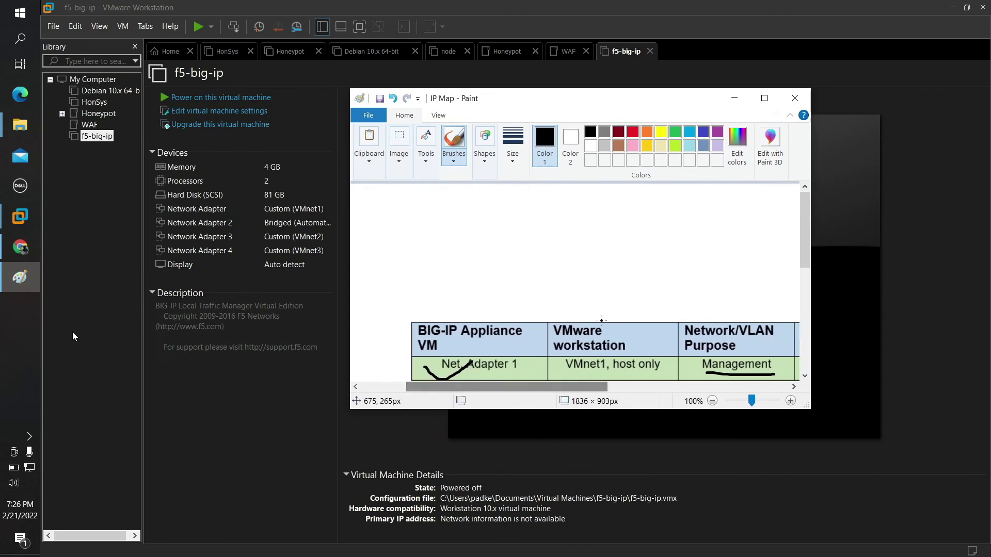
pyautogui.scroll(-4, 655, 308)
pyautogui.scroll(1, 655, 309)
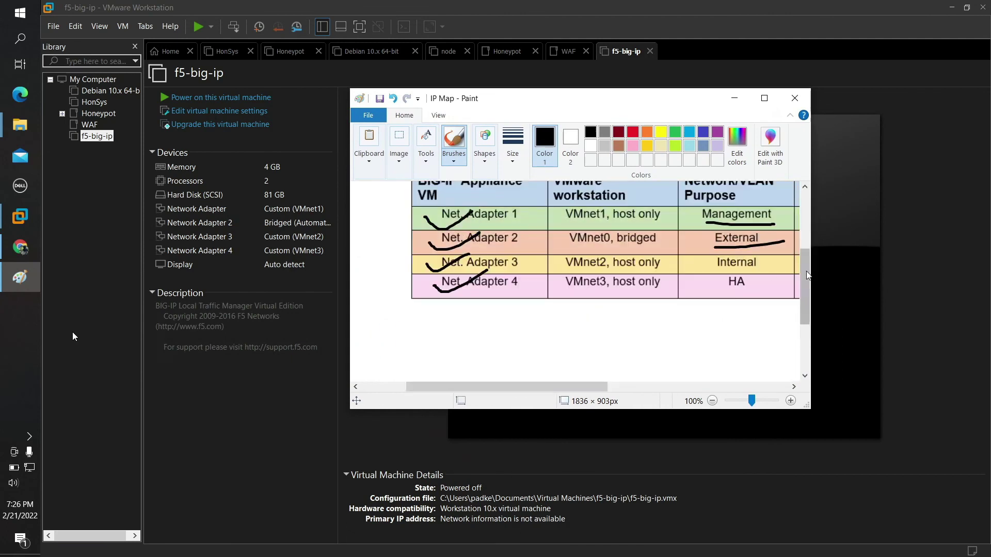
pyautogui.moveTo(811, 270)
pyautogui.mouseDown()
pyautogui.moveTo(918, 270)
pyautogui.moveTo(914, 256)
pyautogui.mouseUp()
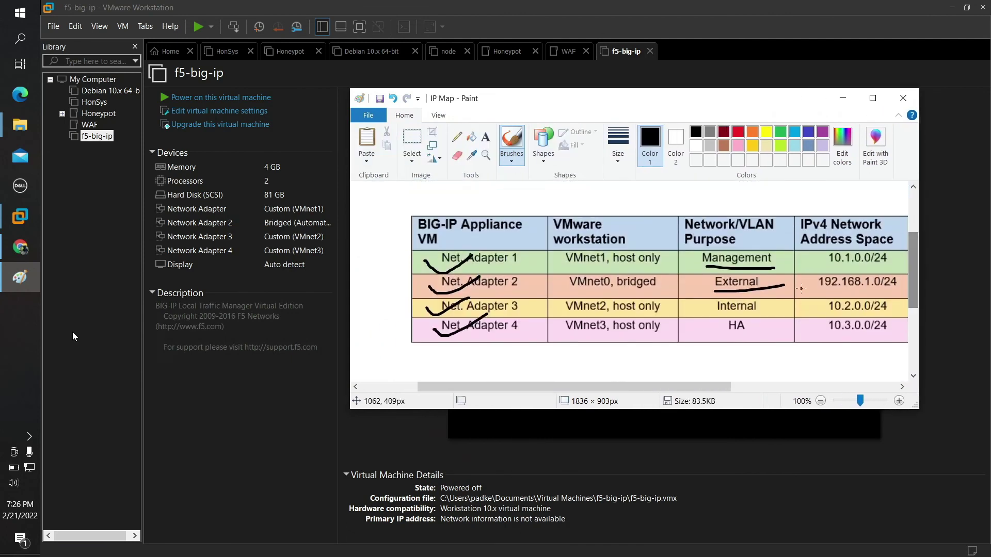
pyautogui.moveTo(546, 386); pyautogui.dragTo(576, 388)
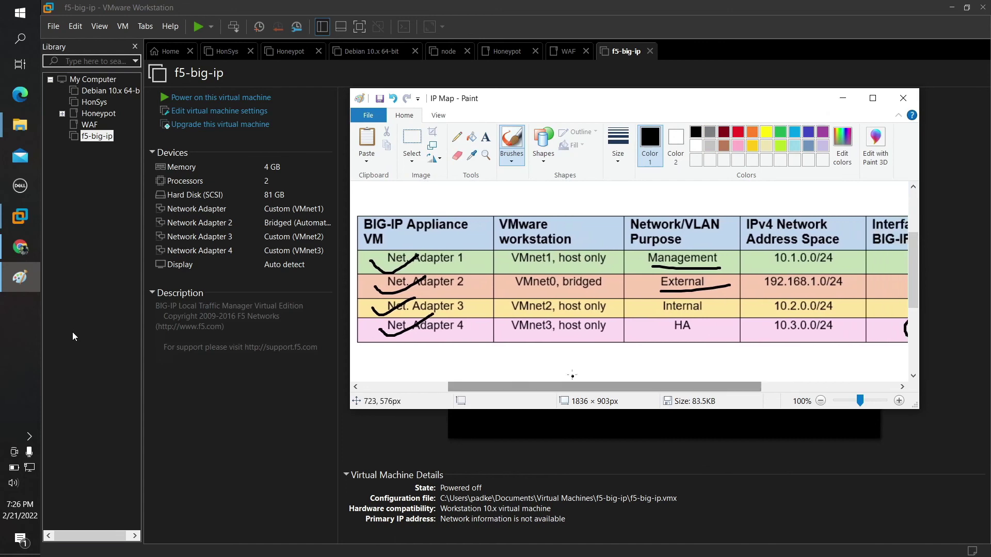
# Step: Undo the hand-drawn annotations, enlarge the canvas to 1683×730, and minimize Paint
pyautogui.hotkey('ctrl', 'z')
pyautogui.hotkey('ctrl', 'z')
pyautogui.hotkey('ctrl', 'z')
pyautogui.hotkey('ctrl', 'z')
pyautogui.hotkey('ctrl', 'z')
pyautogui.hotkey('ctrl', 'z')
pyautogui.hotkey('ctrl', 'z')
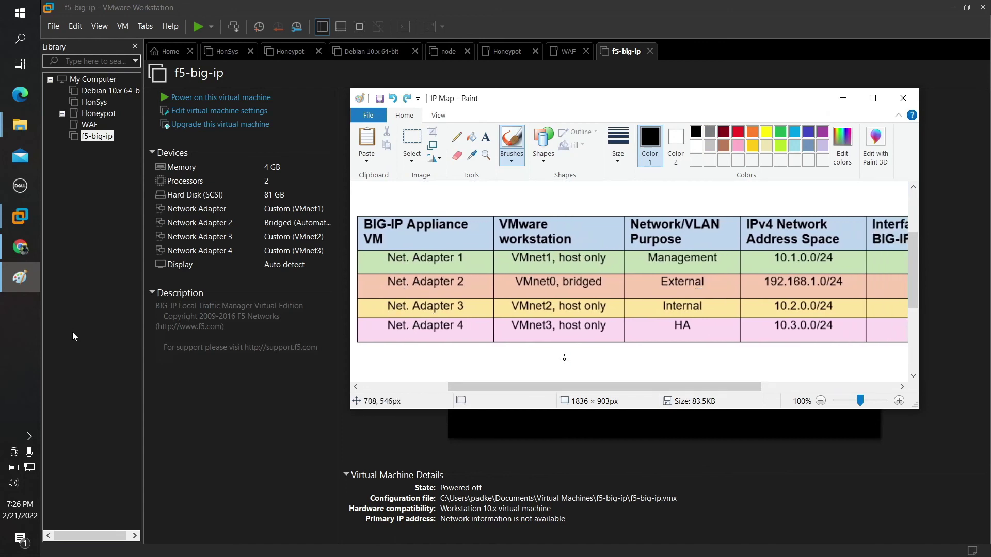
pyautogui.moveTo(585, 387); pyautogui.dragTo(462, 397)
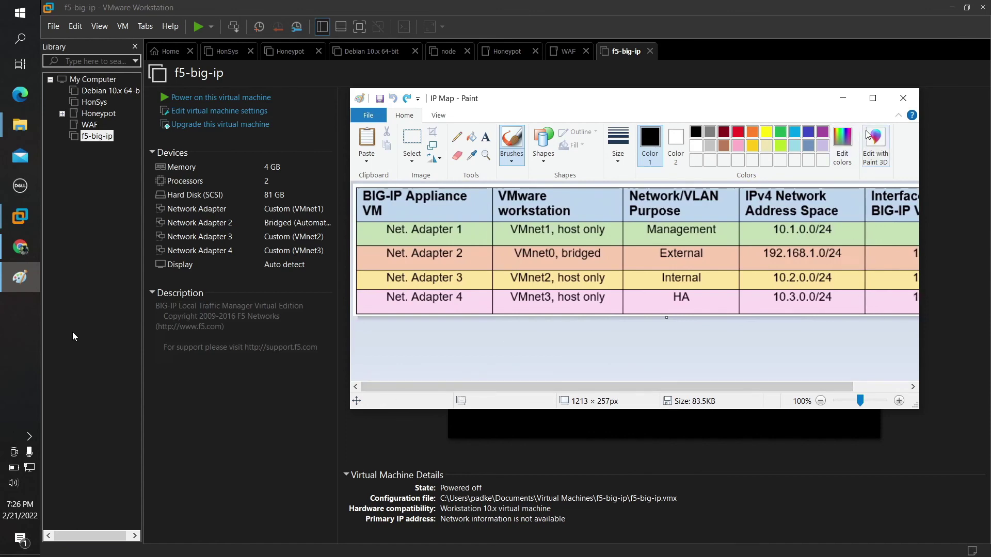
pyautogui.click(872, 99)
pyautogui.moveTo(667, 226)
pyautogui.mouseDown()
pyautogui.moveTo(819, 365)
pyautogui.moveTo(912, 470)
pyautogui.mouseUp()
pyautogui.doubleClick(665, 5)
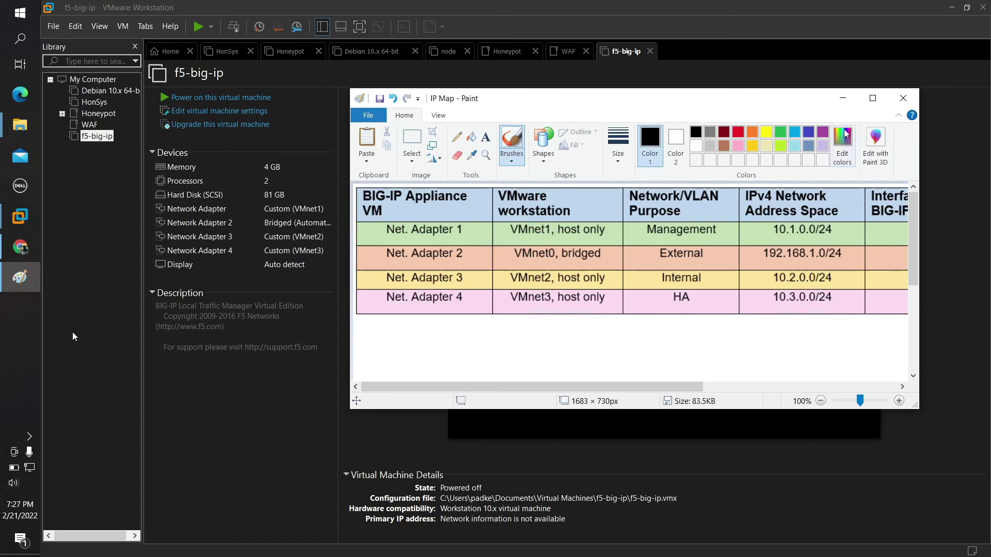
pyautogui.click(850, 100)
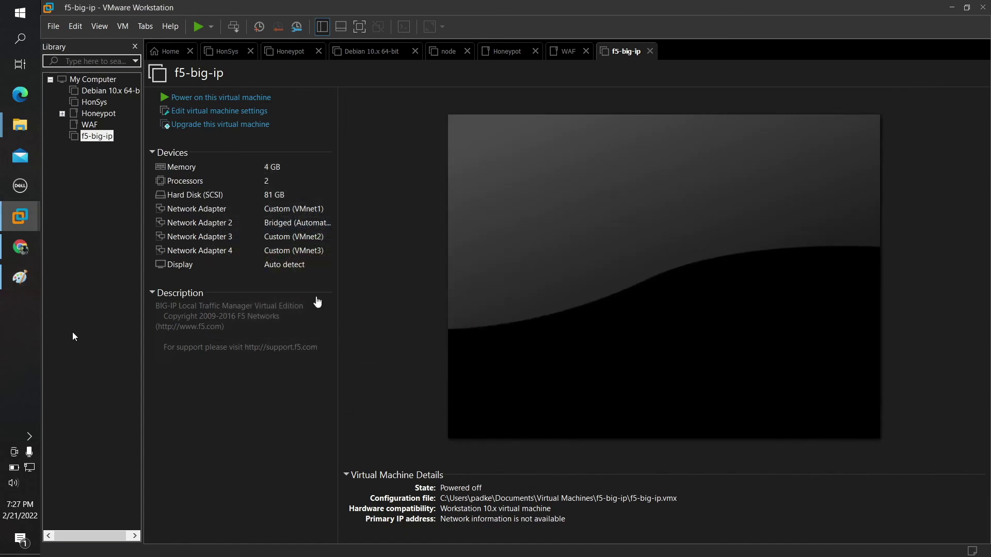
# Step: Power on f5-big-ip, boot the default GRUB entry, and dismiss the VMware Tools script error
pyautogui.click(214, 98)
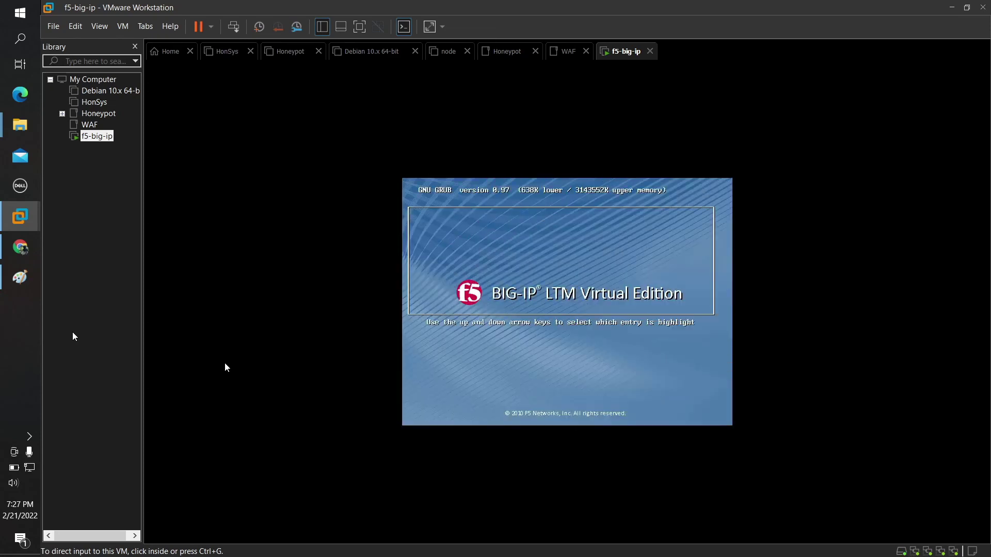
pyautogui.click(226, 364)
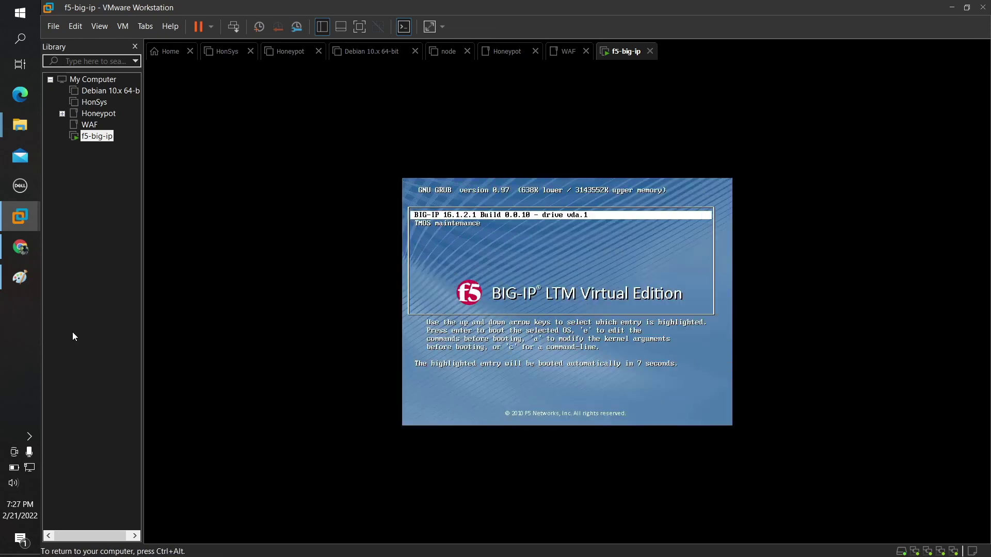
pyautogui.press('Return')
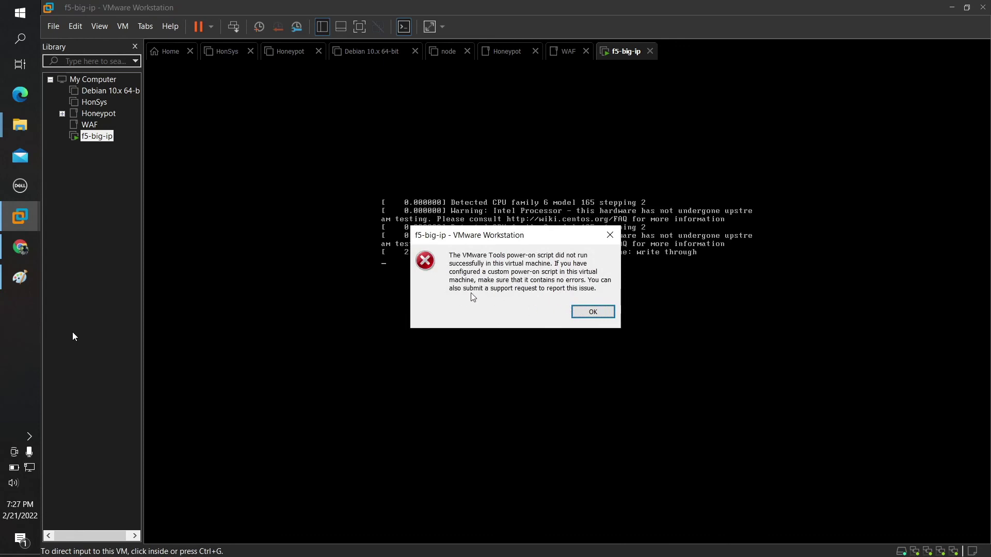
pyautogui.click(583, 320)
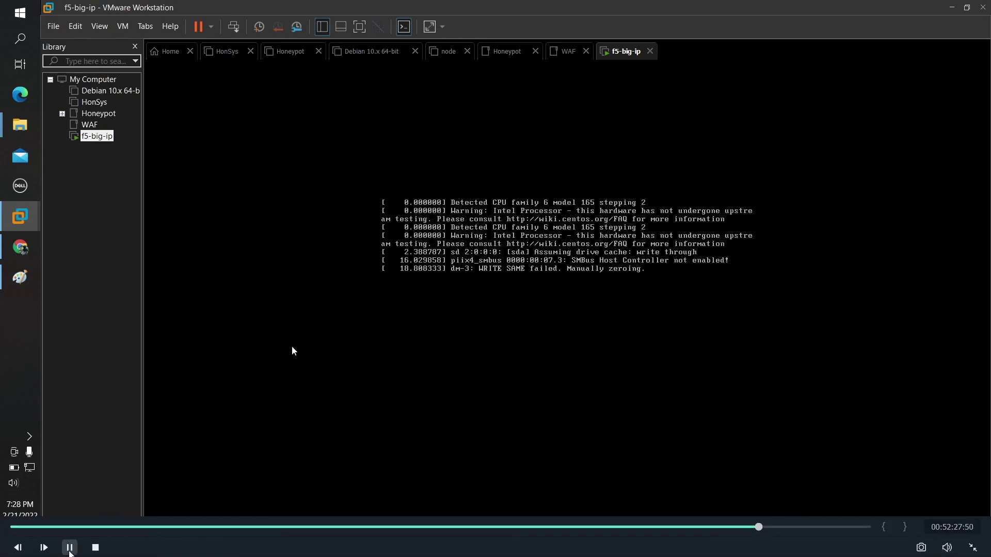
pyautogui.click(70, 552)
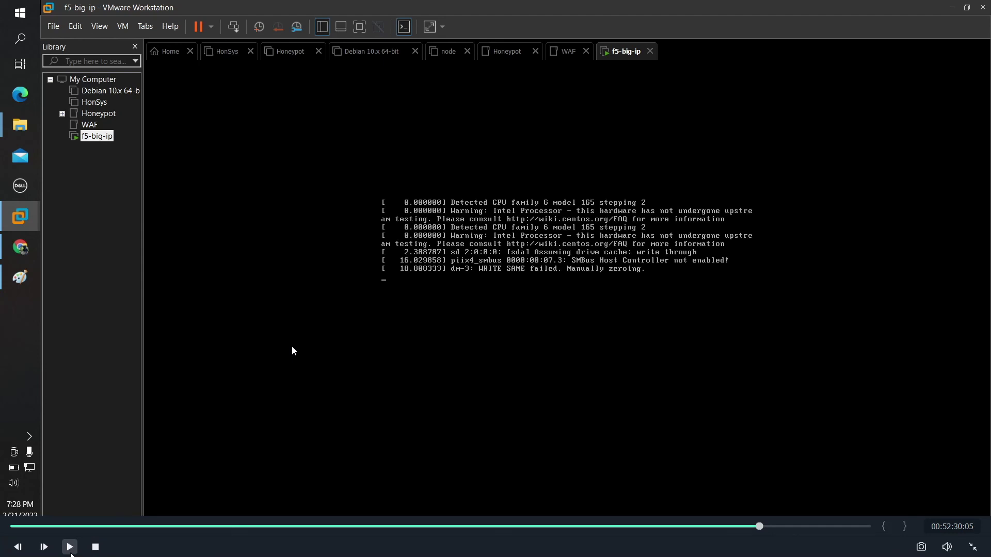
pyautogui.press('Escape')
pyautogui.click(9, 312)
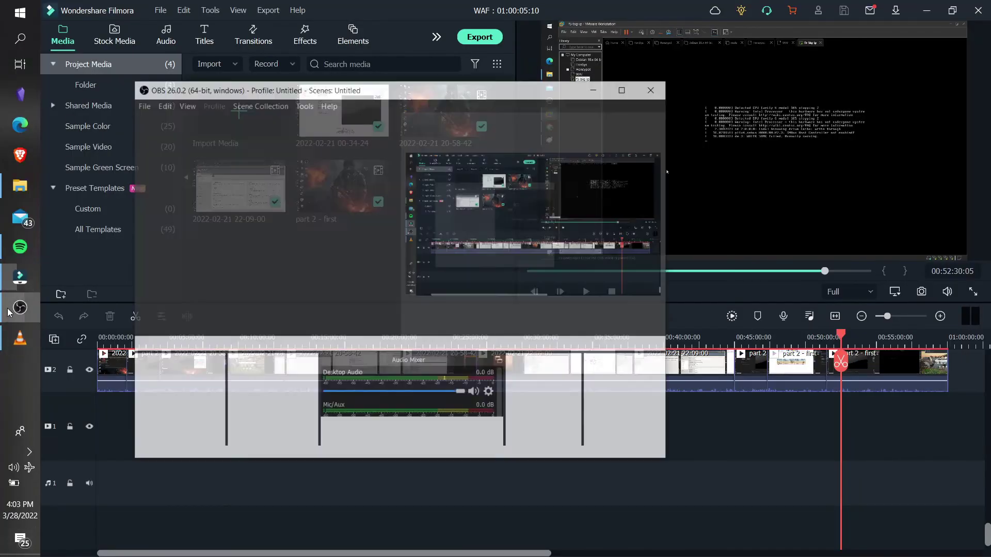
pyautogui.click(624, 387)
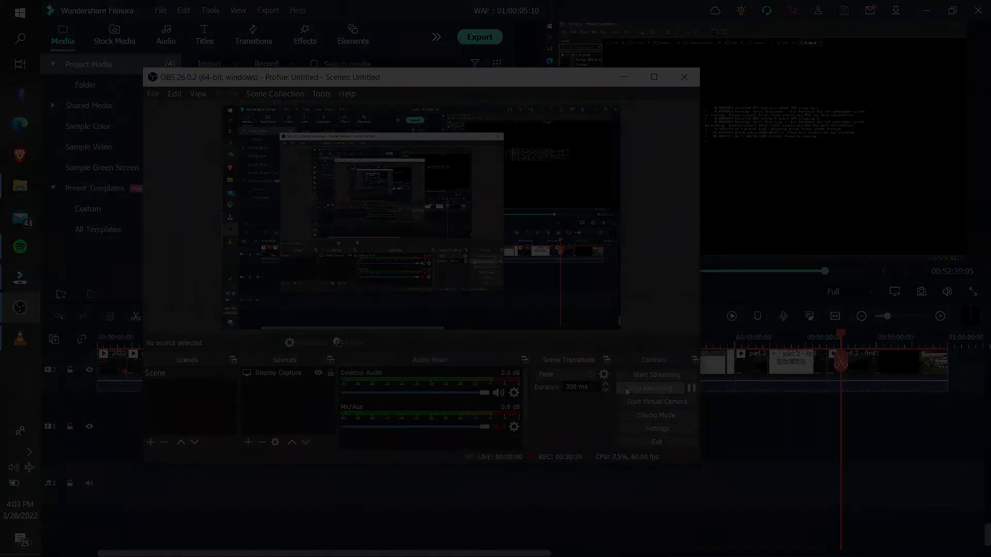